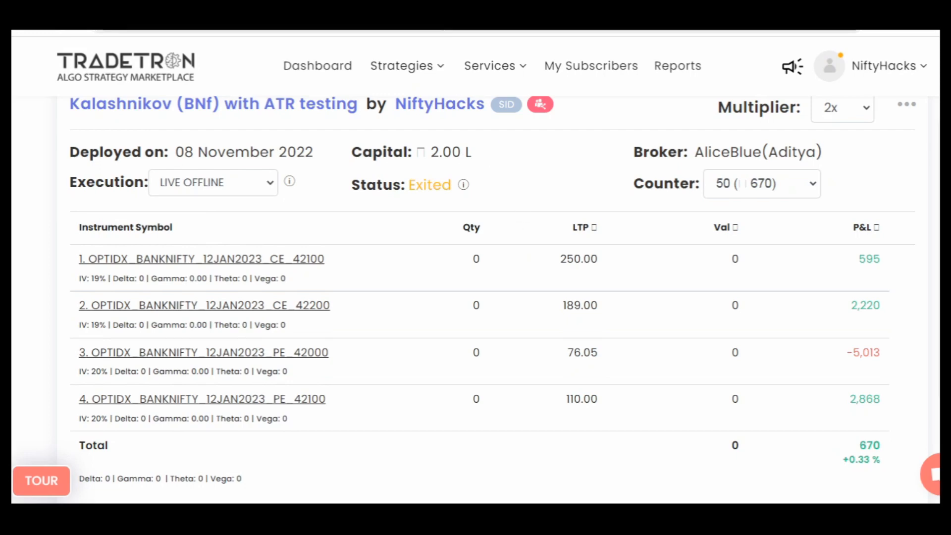
Step: Review the per-counter P&L list of the Original Kalashnikov (BNf) YT Uploaded strategy, keeping counter 10 selected
{"action": "left_click", "coordinate": [790, 186]}
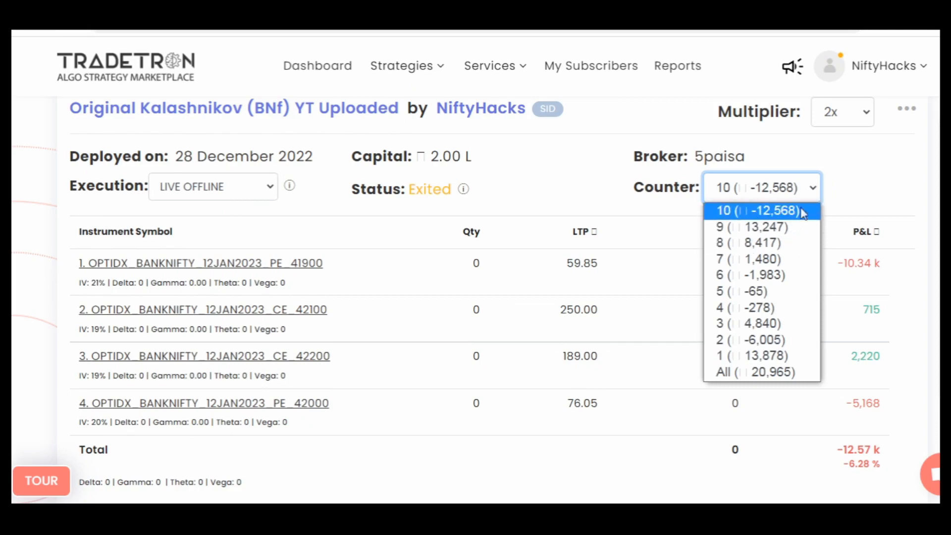
{"action": "left_click", "coordinate": [848, 197]}
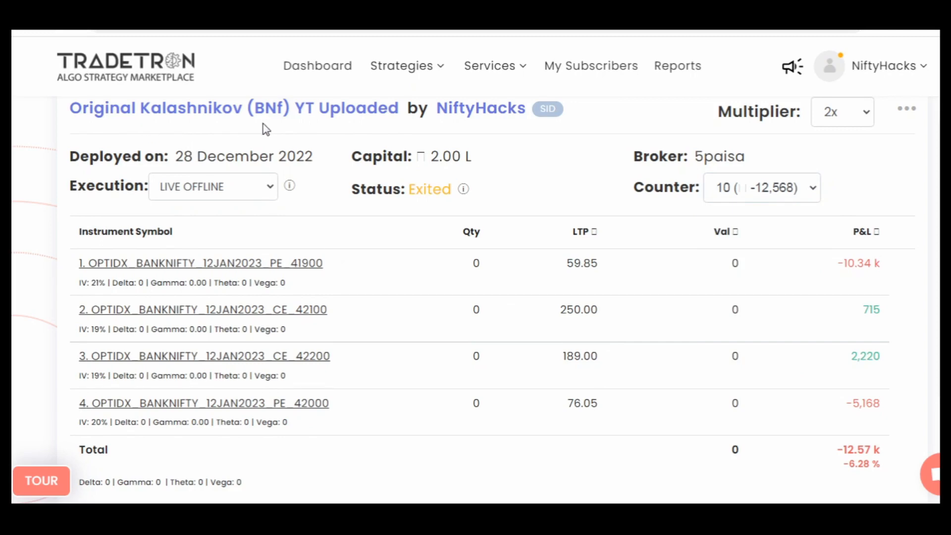
{"action": "left_click", "coordinate": [778, 189]}
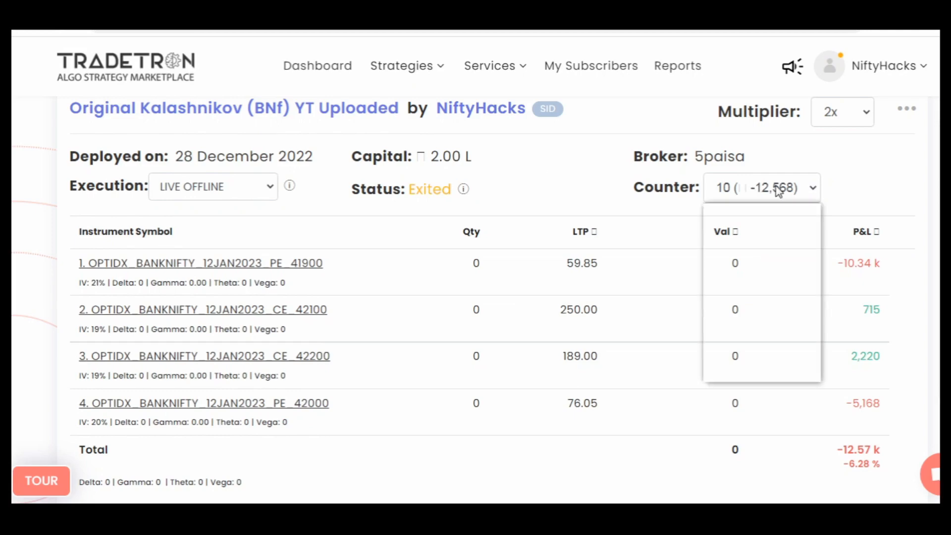
{"action": "left_click", "coordinate": [614, 198]}
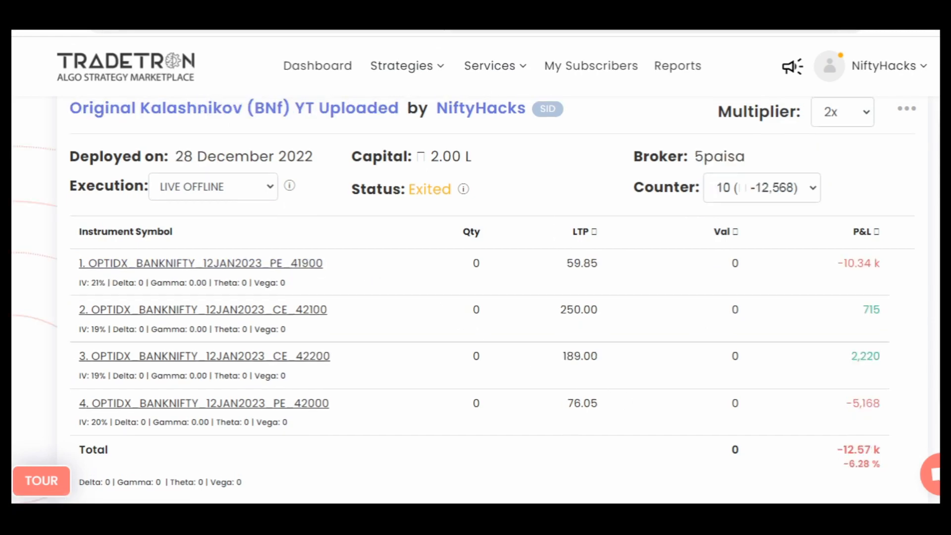
Step: Examine the entry and exit times and prices in the positions of OPTIDX_BANKNIFTY_12JAN2023_PE_41900, and close the details
{"action": "left_click", "coordinate": [247, 264]}
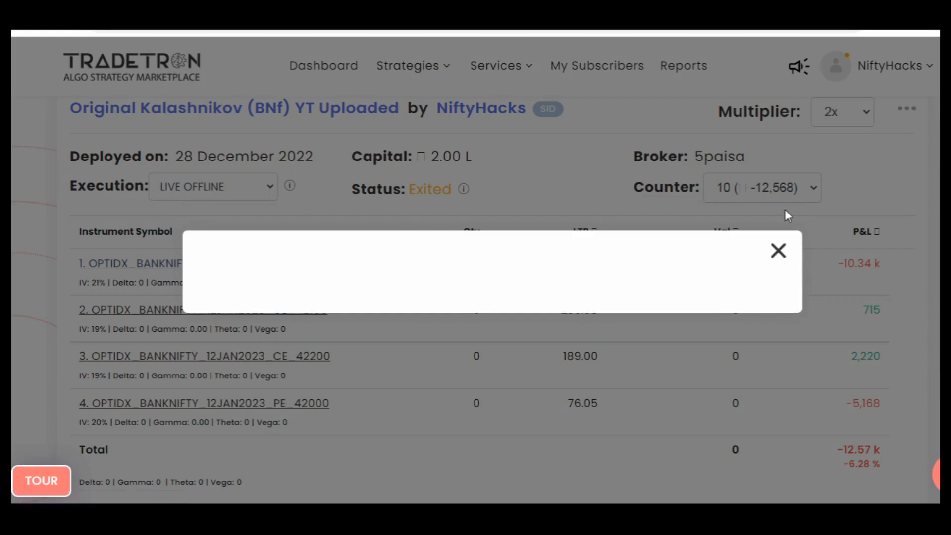
{"action": "left_click", "coordinate": [781, 246]}
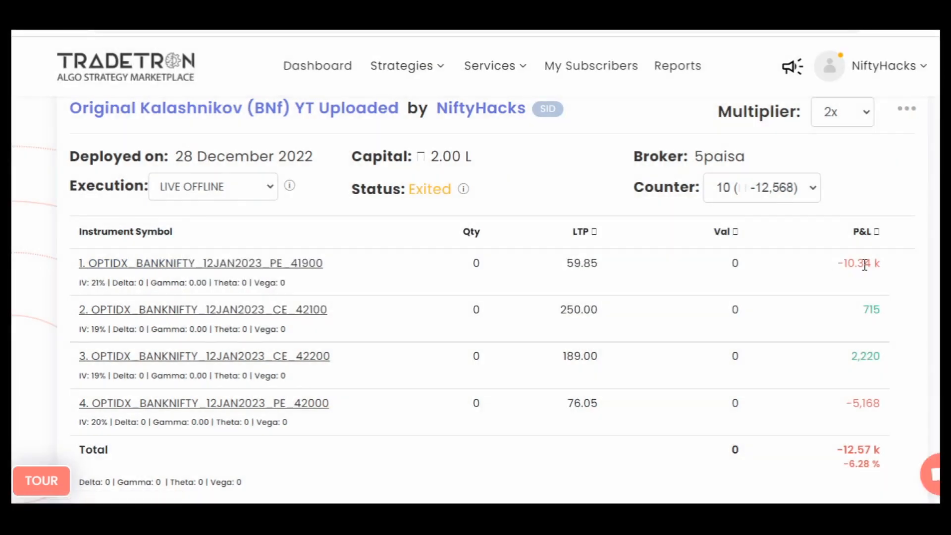
{"action": "left_click", "coordinate": [280, 263]}
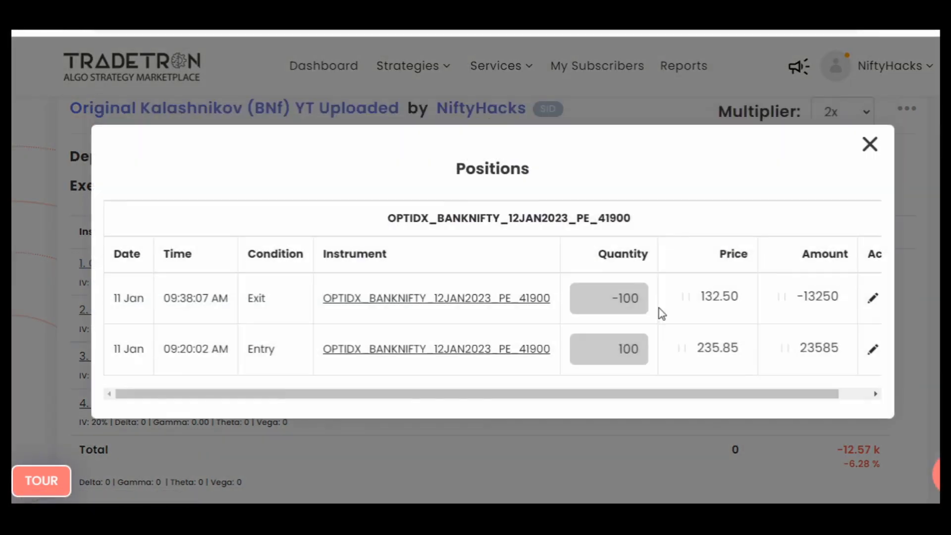
{"action": "left_click_drag", "start_coordinate": [163, 345], "coordinate": [229, 349]}
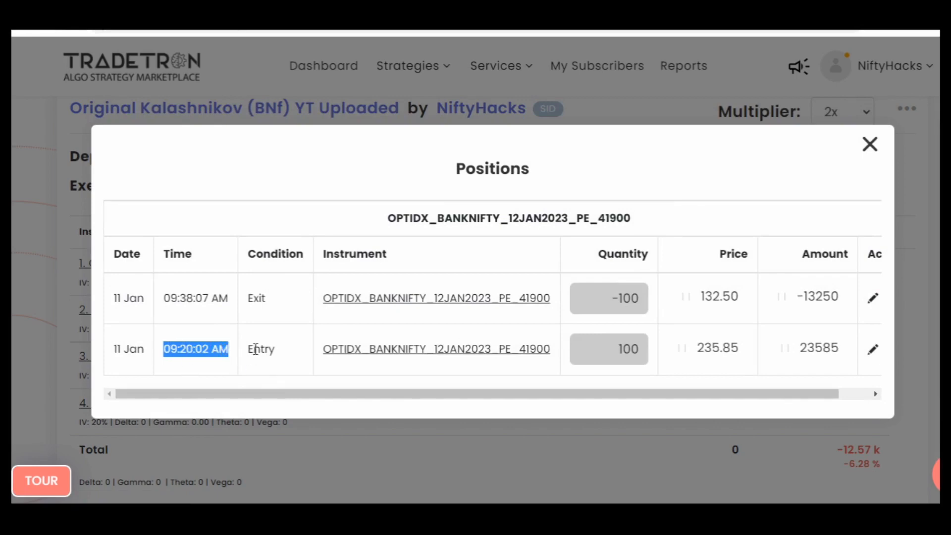
{"action": "left_click_drag", "start_coordinate": [683, 347], "coordinate": [740, 348]}
{"action": "left_click_drag", "start_coordinate": [682, 296], "coordinate": [765, 290]}
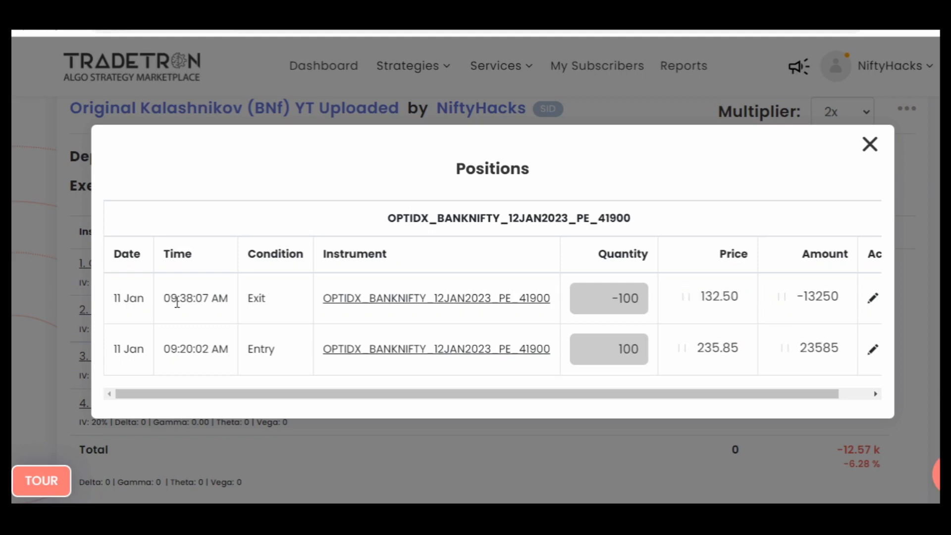
{"action": "left_click_drag", "start_coordinate": [171, 297], "coordinate": [203, 298]}
{"action": "left_click", "coordinate": [870, 144]}
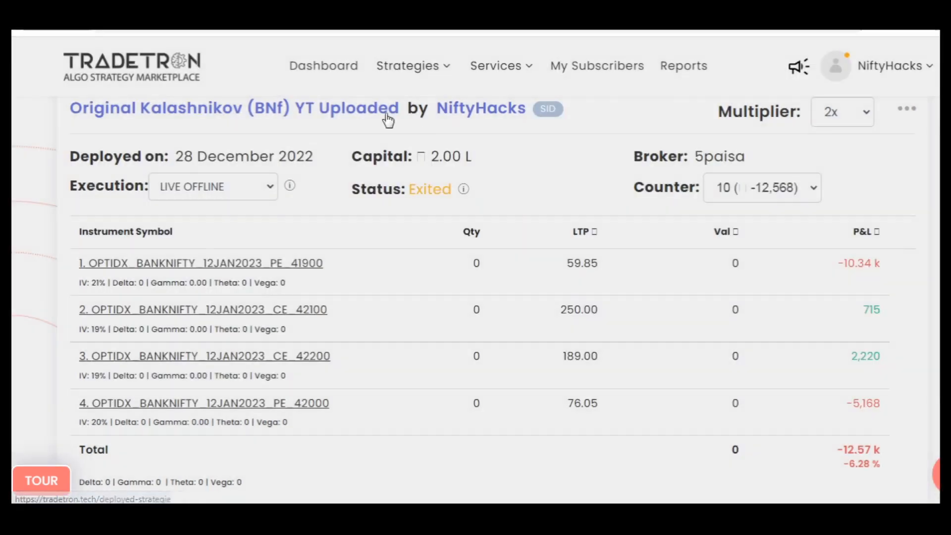
Step: On the NIFTY BANK 5-minute chart, measure the price drop from about 42,075 before the 11 Jan open to about 41,897 at 09:40
{"action": "left_click", "coordinate": [342, 64]}
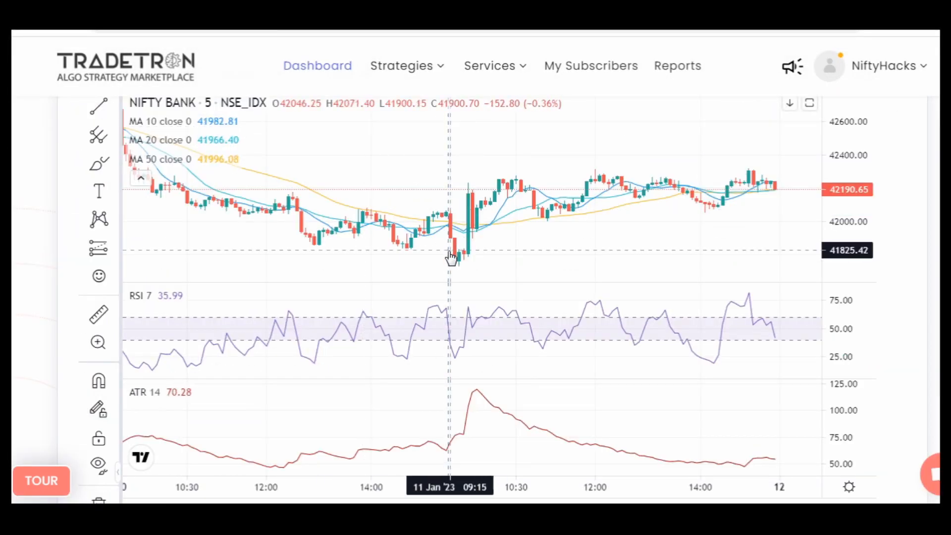
{"action": "scroll", "coordinate": [450, 257], "scroll_direction": "up", "scroll_amount": 5}
{"action": "scroll", "coordinate": [491, 239], "scroll_direction": "up", "scroll_amount": 1}
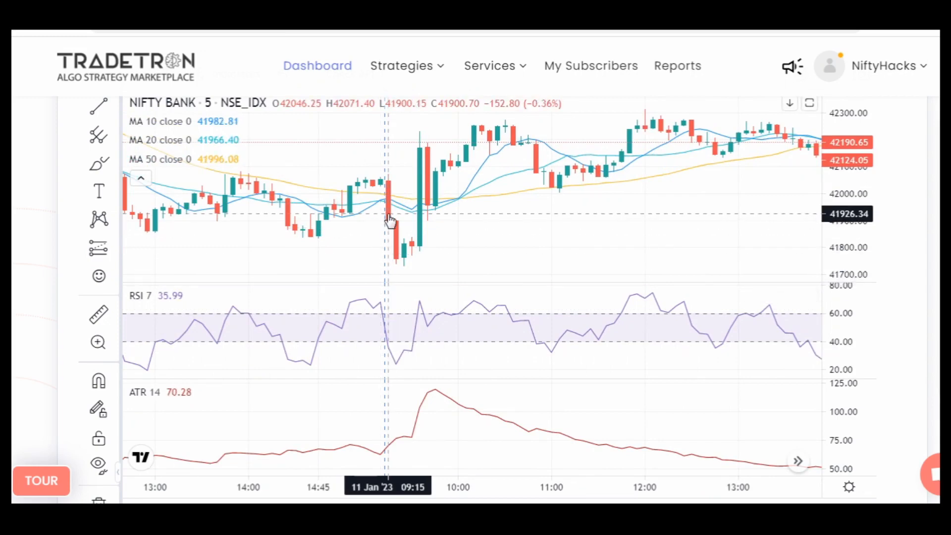
{"action": "left_click", "coordinate": [99, 313]}
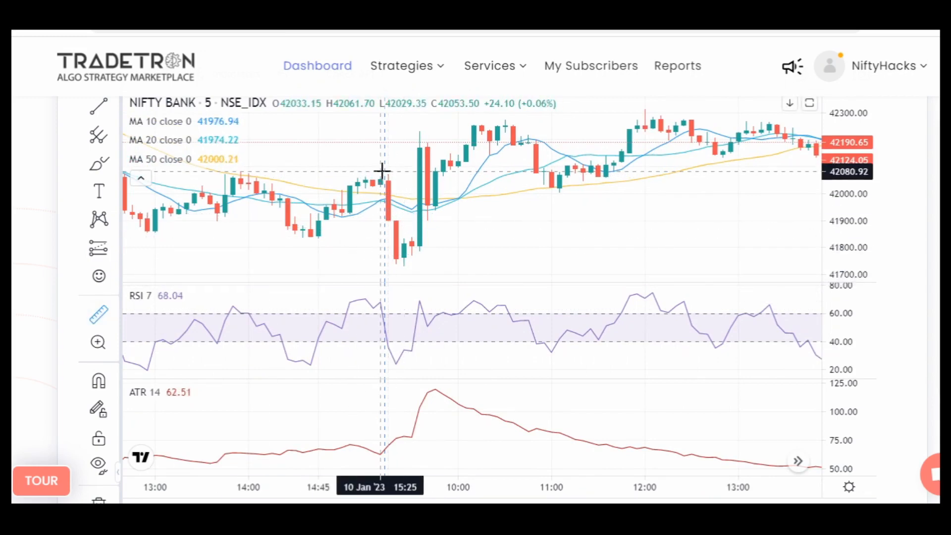
{"action": "left_click", "coordinate": [372, 172]}
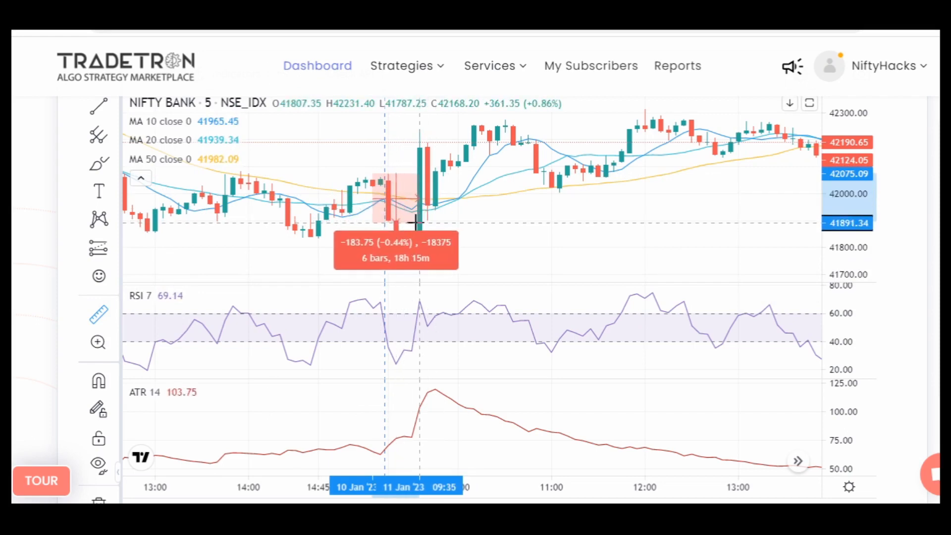
{"action": "left_click", "coordinate": [425, 222]}
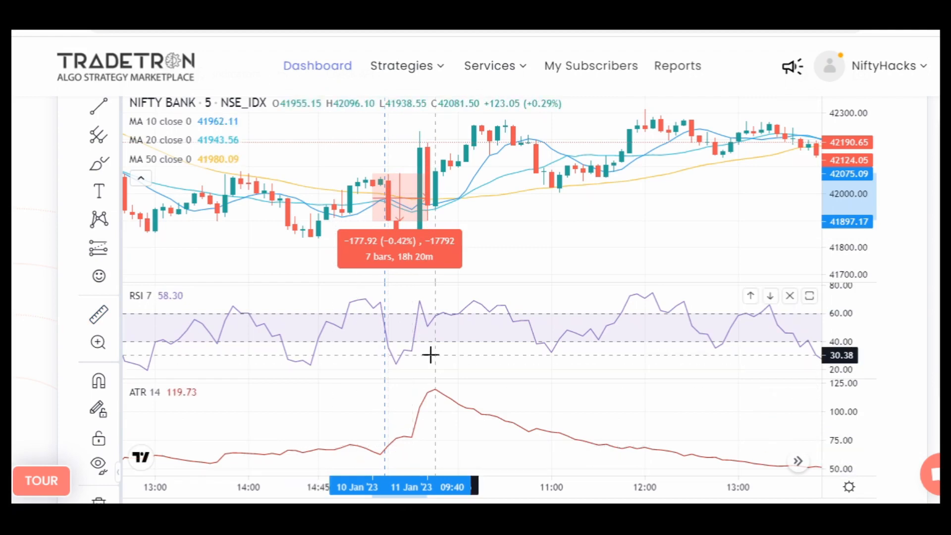
Step: Switch to Calculator, multiply 70 by 2.3, and close it
{"action": "key", "text": "alt+Tab"}
{"action": "left_click", "coordinate": [728, 288]}
{"action": "left_click", "coordinate": [741, 352]}
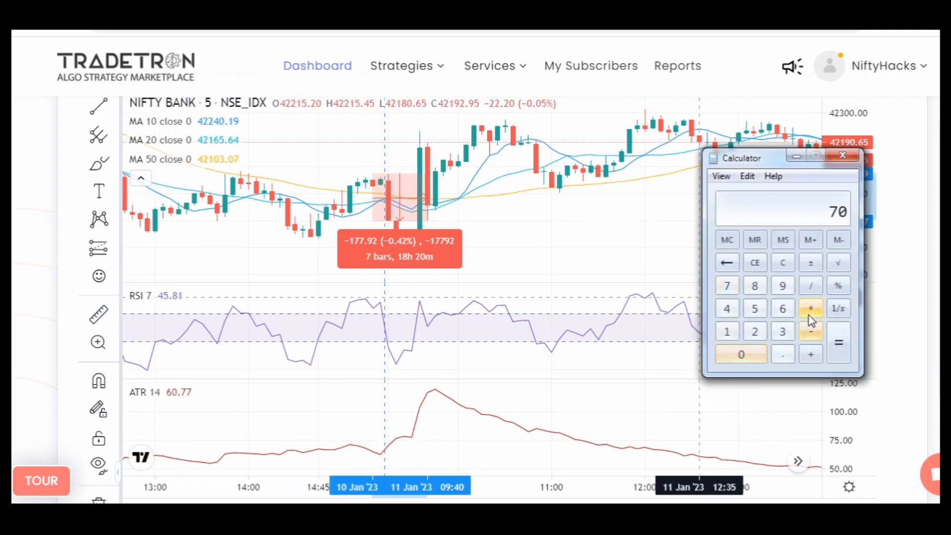
{"action": "left_click", "coordinate": [810, 307]}
{"action": "left_click", "coordinate": [755, 331]}
{"action": "left_click", "coordinate": [784, 354]}
{"action": "left_click", "coordinate": [783, 333]}
{"action": "left_click", "coordinate": [838, 349]}
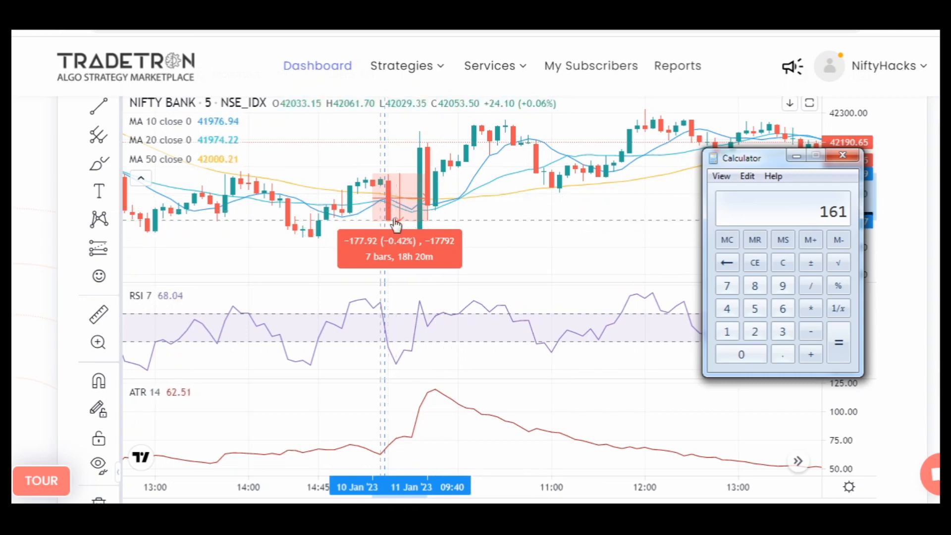
{"action": "left_click", "coordinate": [843, 155]}
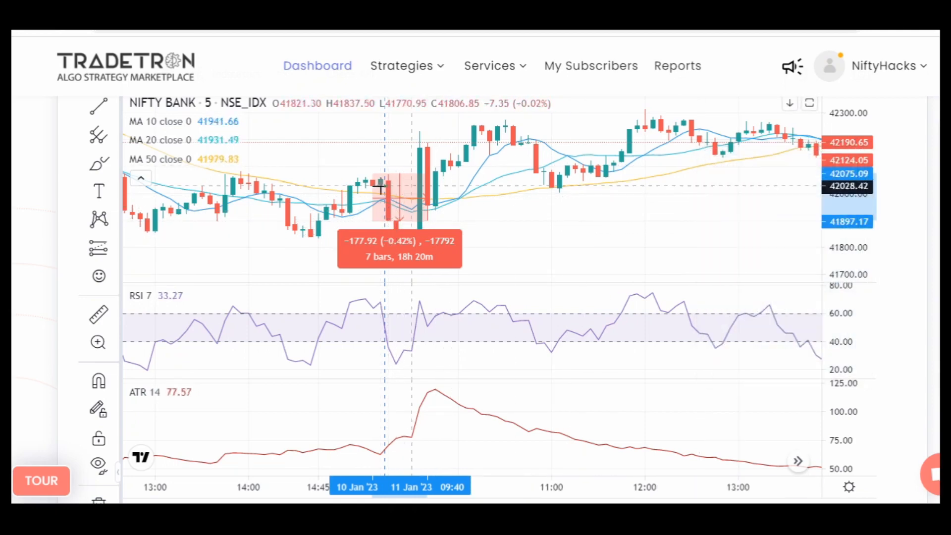
Step: Clear the old measurement, measure the fall again from about 42,078 at 10 Jan 15:20, and remove the new measurement
{"action": "left_click", "coordinate": [495, 233]}
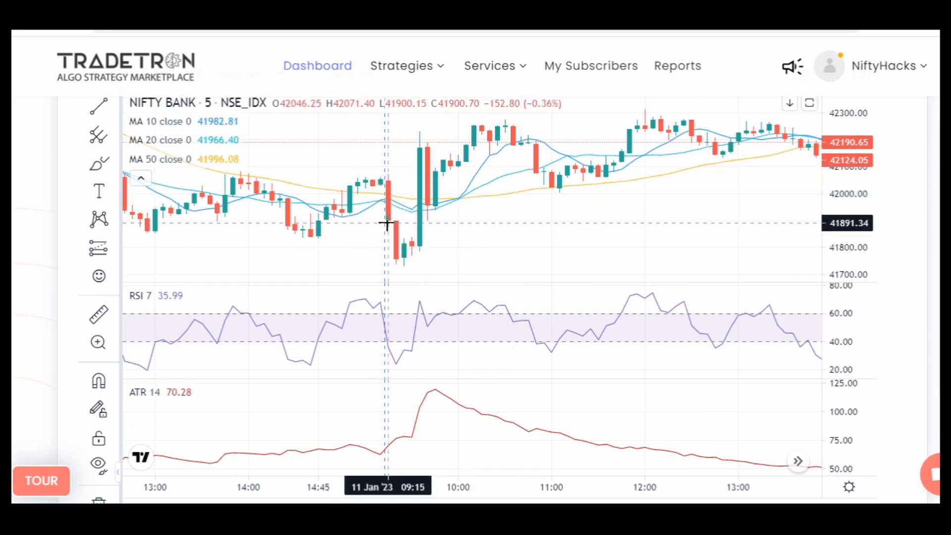
{"action": "left_click", "coordinate": [98, 314]}
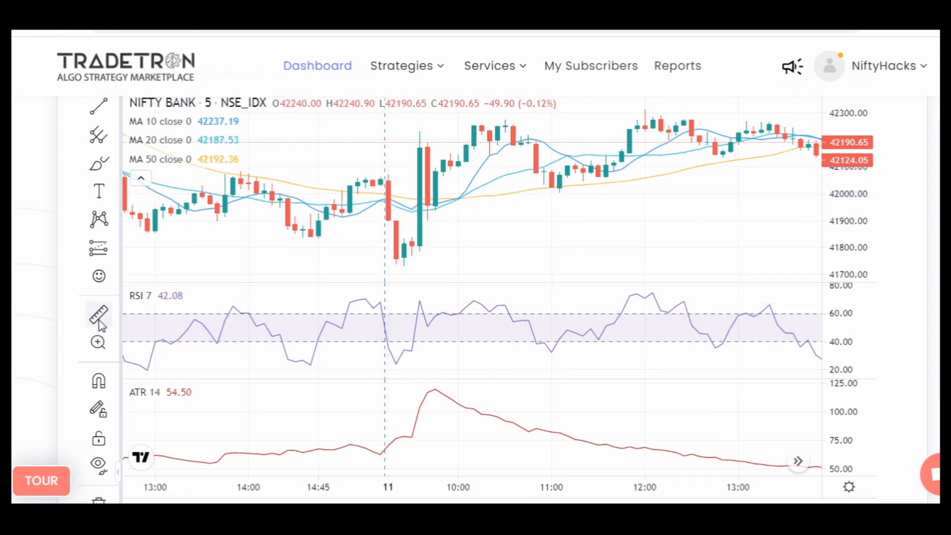
{"action": "left_click", "coordinate": [371, 173]}
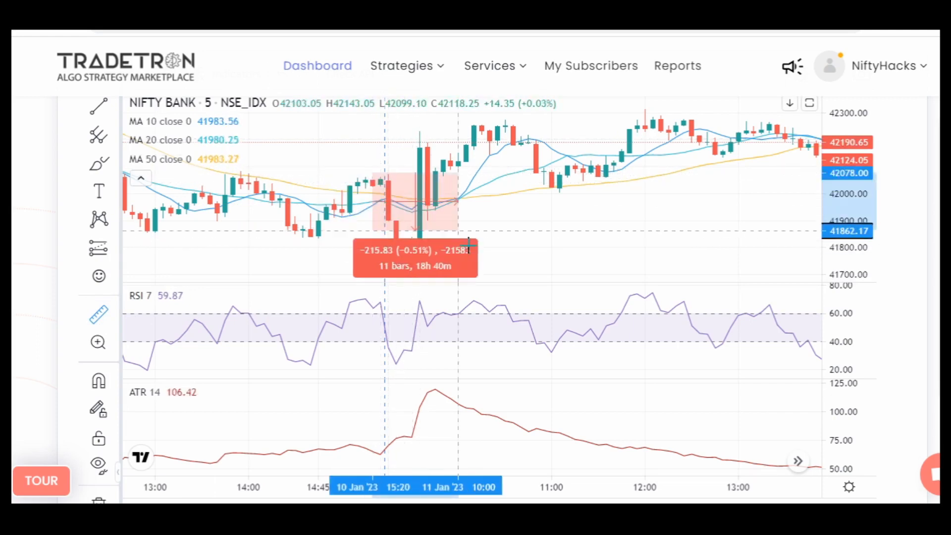
{"action": "left_click", "coordinate": [481, 271]}
{"action": "left_click", "coordinate": [489, 246]}
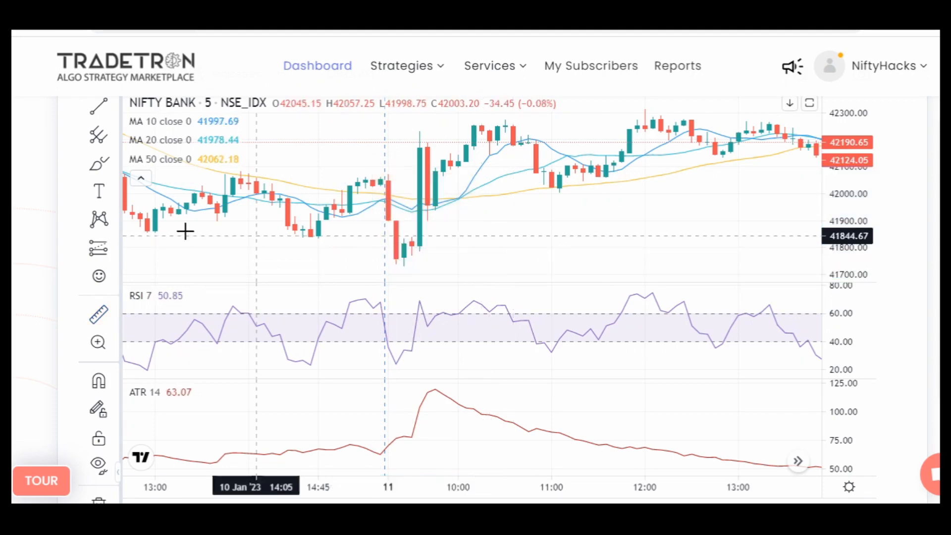
Step: Measure the price range from about 42,075 at 10 Jan 15:10 down to about 41,713 at 11 Jan 11:25
{"action": "left_click", "coordinate": [99, 315]}
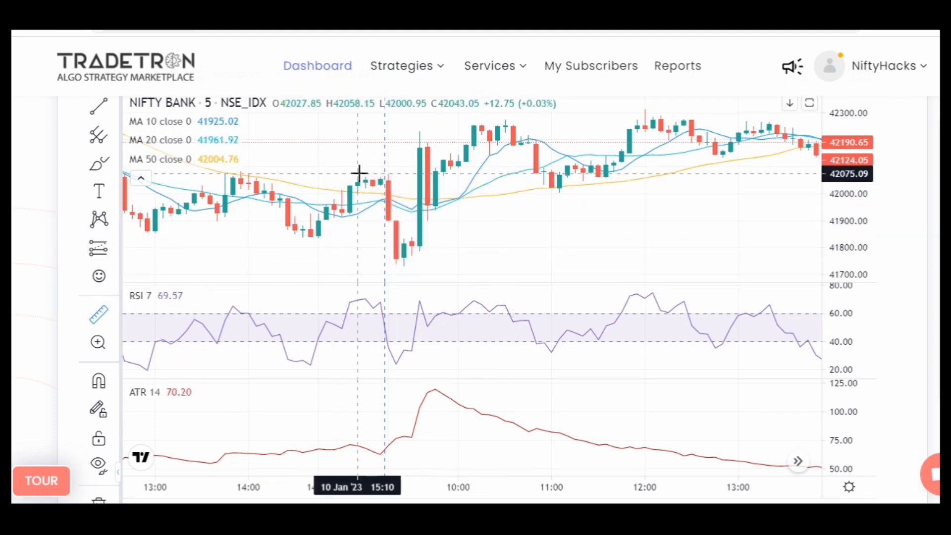
{"action": "left_click", "coordinate": [358, 174]}
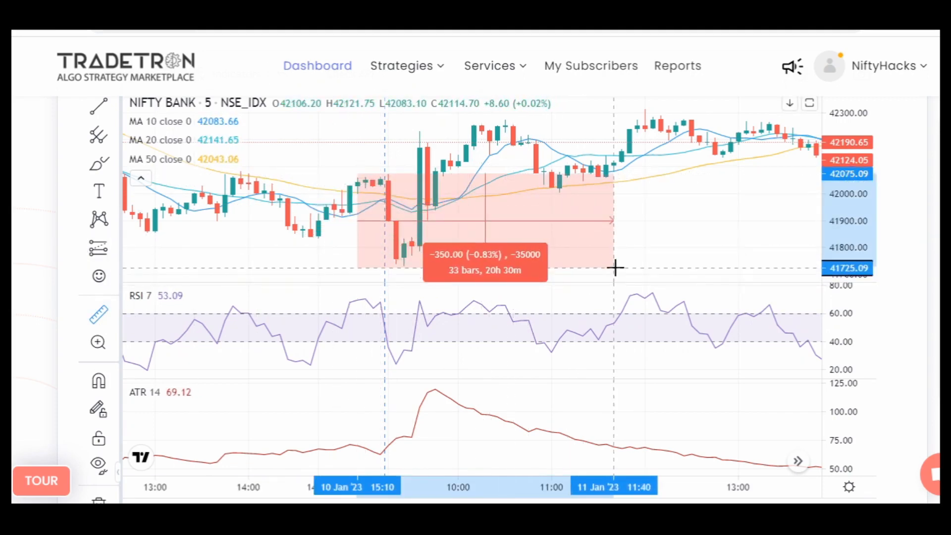
{"action": "left_click", "coordinate": [590, 270]}
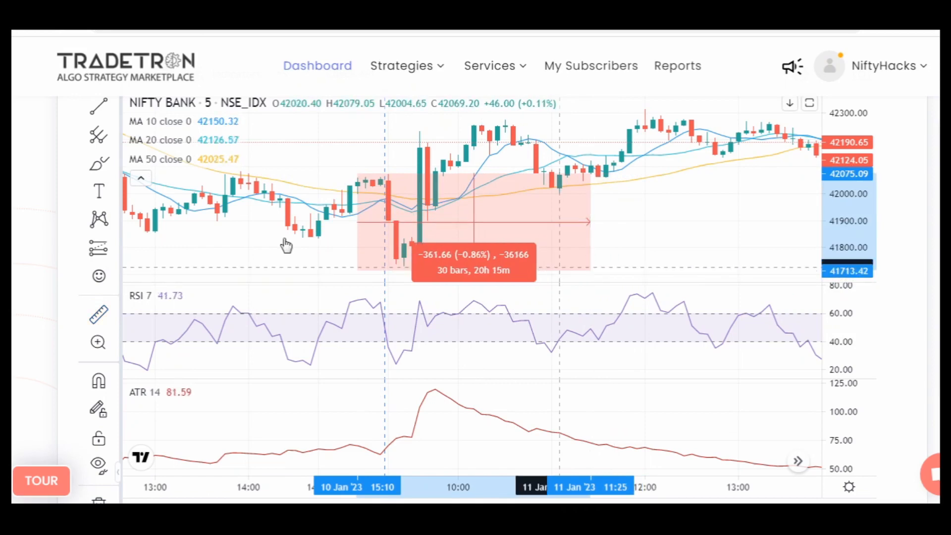
{"action": "mouse_move", "coordinate": [836, 227]}
{"action": "left_mouse_down"}
{"action": "mouse_move", "coordinate": [836, 176]}
{"action": "mouse_move", "coordinate": [836, 221]}
{"action": "mouse_move", "coordinate": [849, 224]}
{"action": "left_mouse_up"}
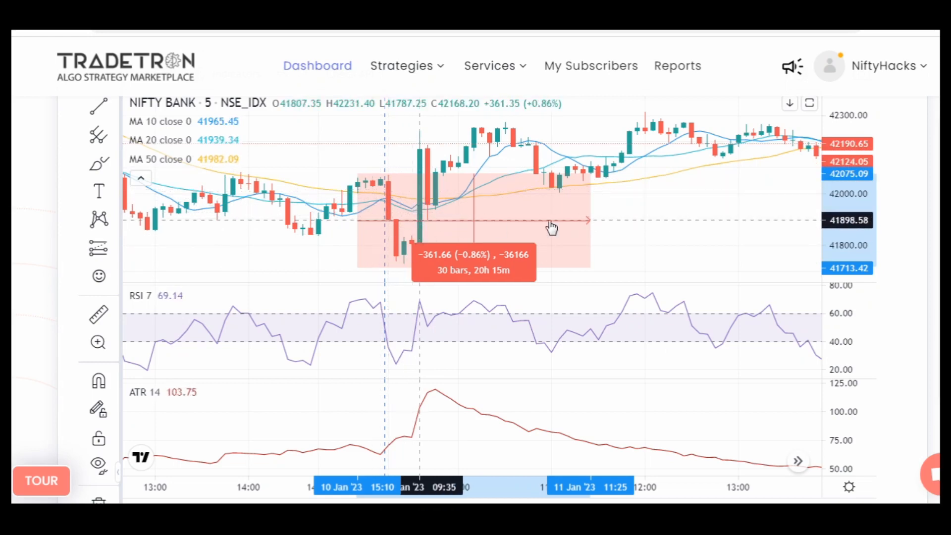
{"action": "left_click", "coordinate": [613, 212]}
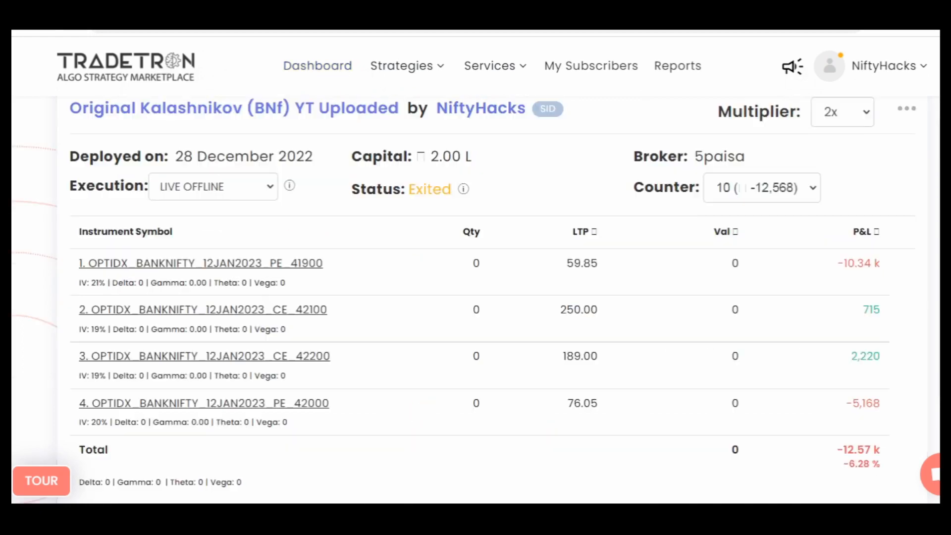
Step: Highlight the PE_41900 leg's P&L in the strategy, check max_pnl in its runtime data for counter 10, and close the data
{"action": "left_click_drag", "start_coordinate": [829, 271], "coordinate": [891, 273]}
{"action": "left_click", "coordinate": [906, 109]}
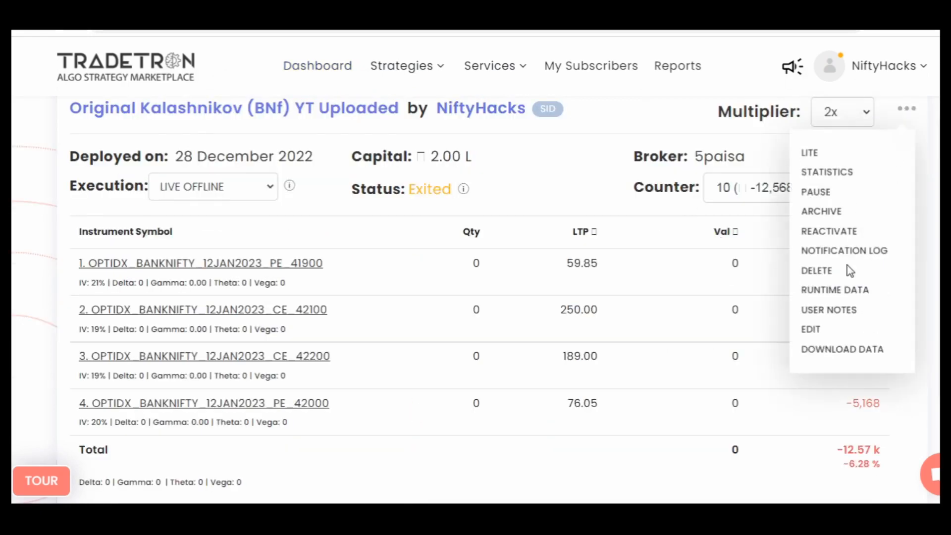
{"action": "left_click", "coordinate": [842, 292]}
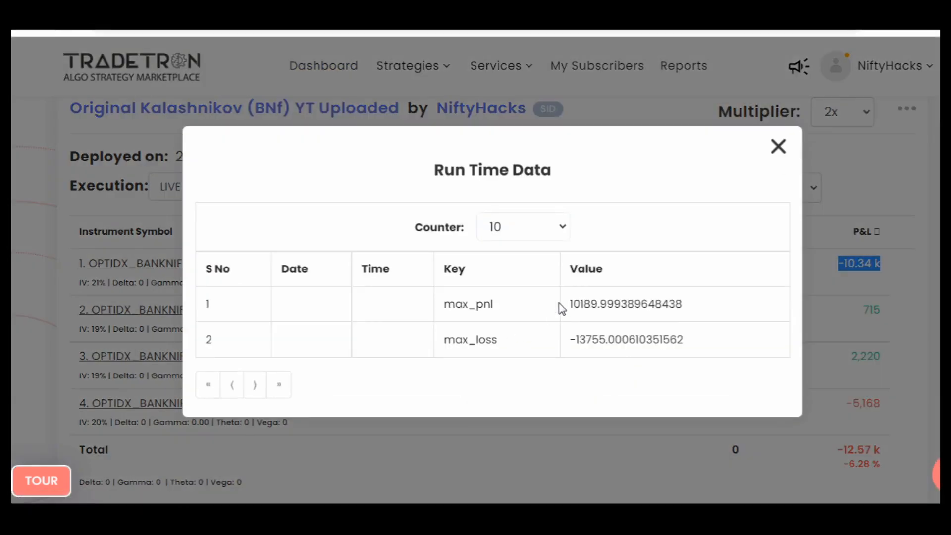
{"action": "left_click_drag", "start_coordinate": [566, 305], "coordinate": [684, 304]}
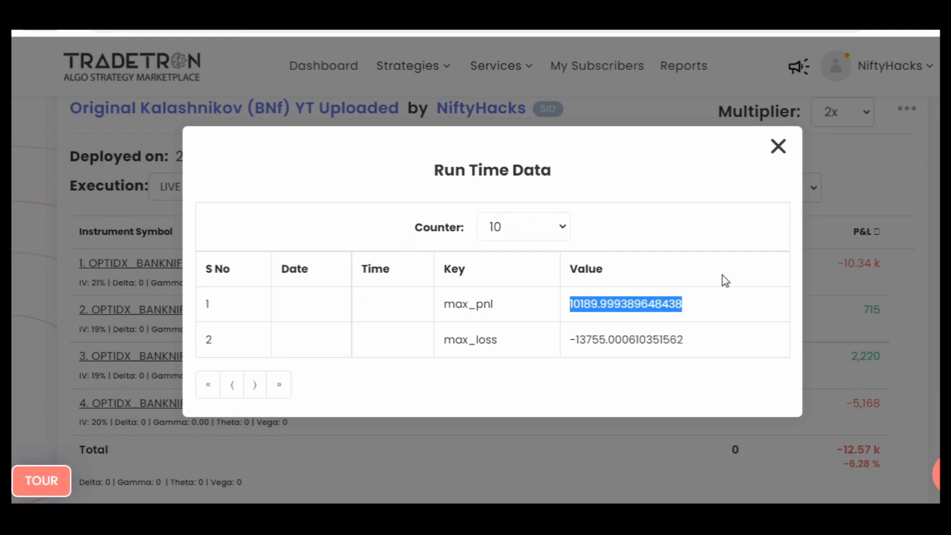
{"action": "left_click", "coordinate": [778, 146]}
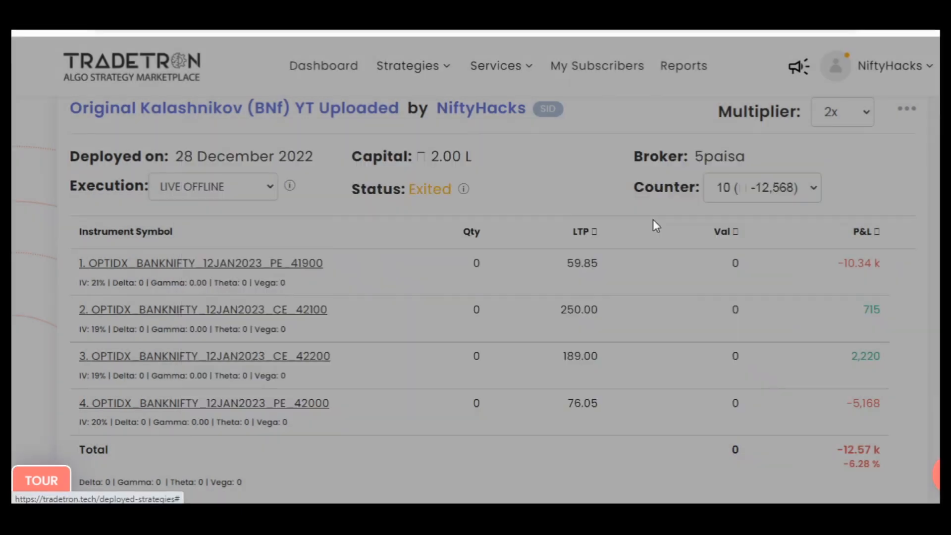
Step: Highlight the strategy's capital, reopen its runtime data for counter 10, and highlight the max_pnl value for comparison
{"action": "left_click_drag", "start_coordinate": [428, 156], "coordinate": [486, 159]}
{"action": "left_click", "coordinate": [906, 109]}
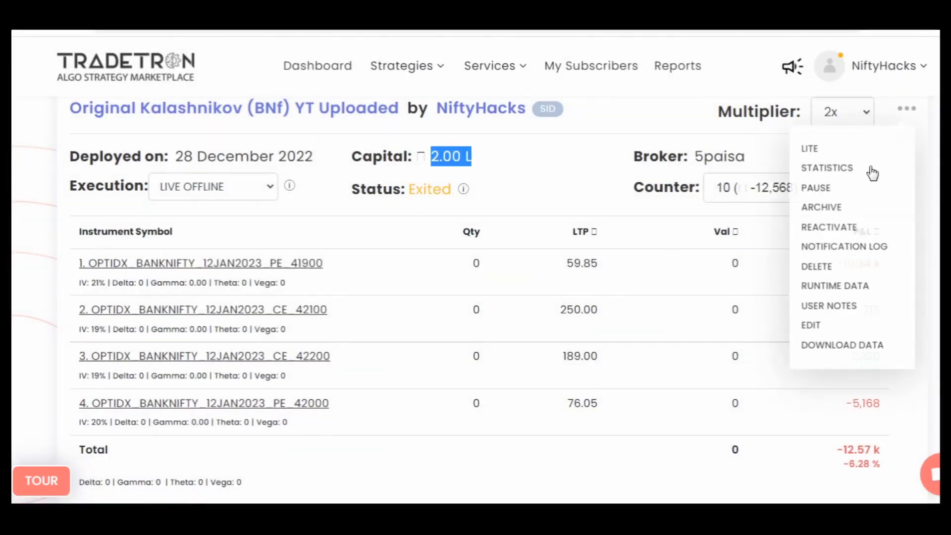
{"action": "left_click", "coordinate": [836, 292]}
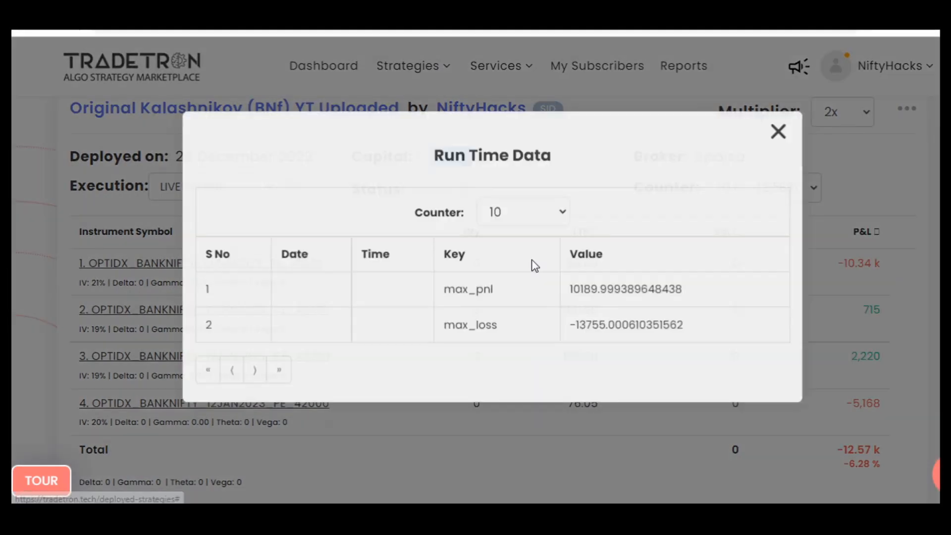
{"action": "left_click_drag", "start_coordinate": [567, 303], "coordinate": [682, 303]}
{"action": "left_click", "coordinate": [664, 236]}
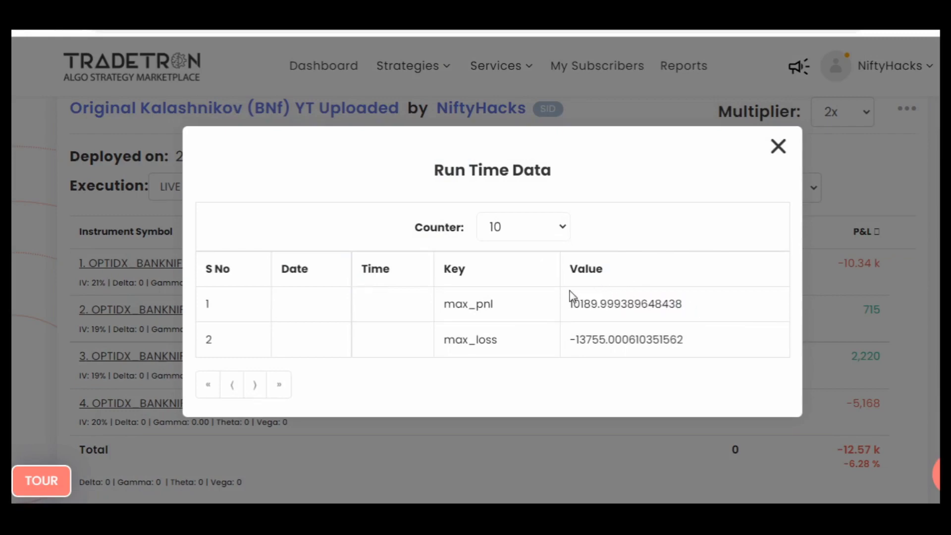
{"action": "left_click_drag", "start_coordinate": [569, 293], "coordinate": [684, 304]}
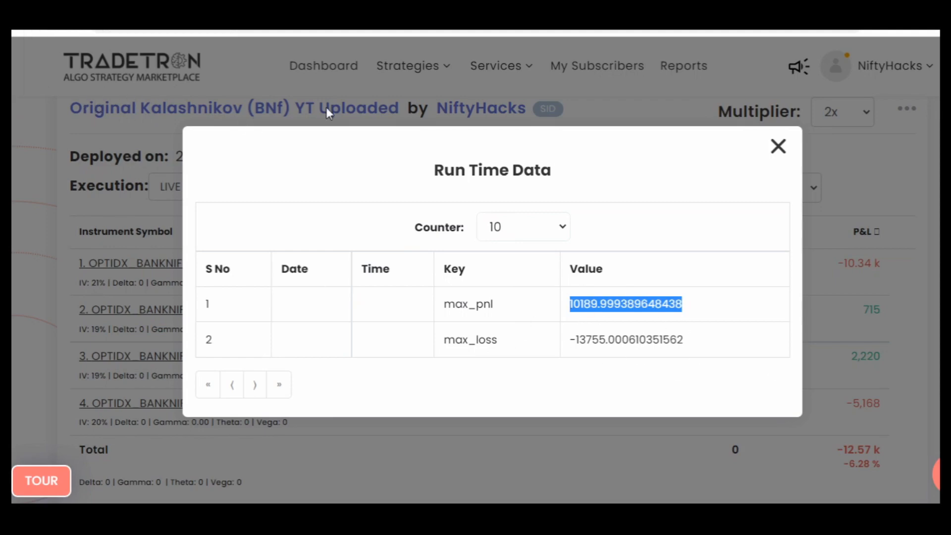
Step: Reopen the original Kalashnikov strategy's runtime data for counter 10, highlight its max_pnl value, and close the data
{"action": "left_click", "coordinate": [779, 147]}
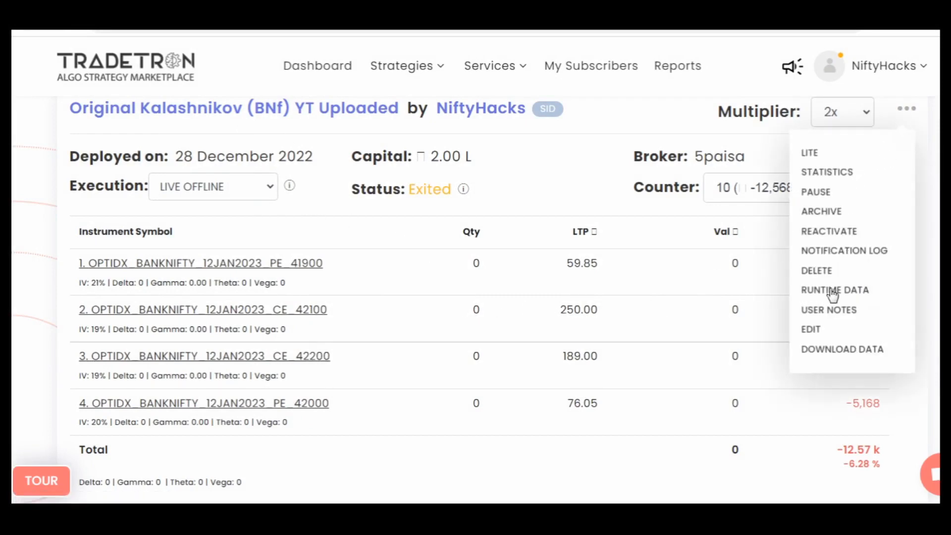
{"action": "left_click", "coordinate": [825, 296]}
{"action": "left_click_drag", "start_coordinate": [553, 304], "coordinate": [711, 310]}
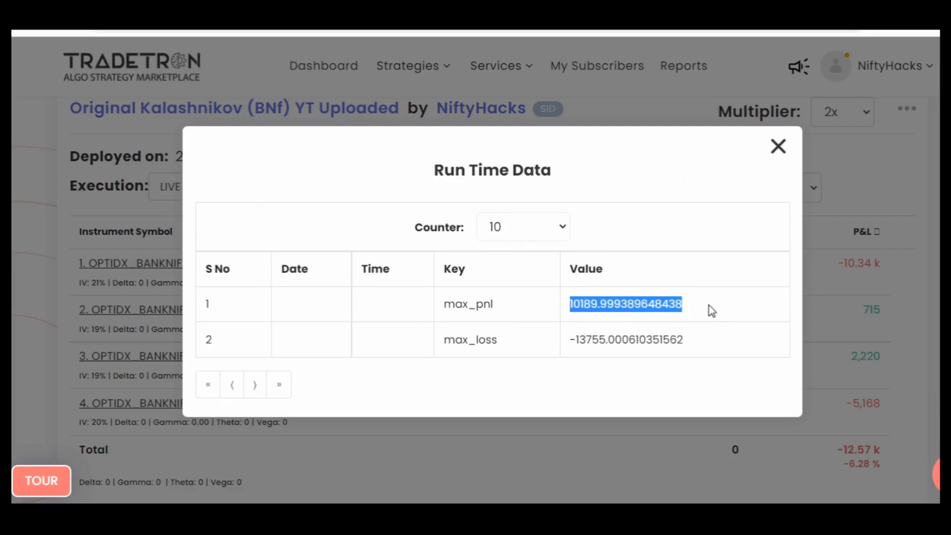
{"action": "left_click", "coordinate": [777, 146]}
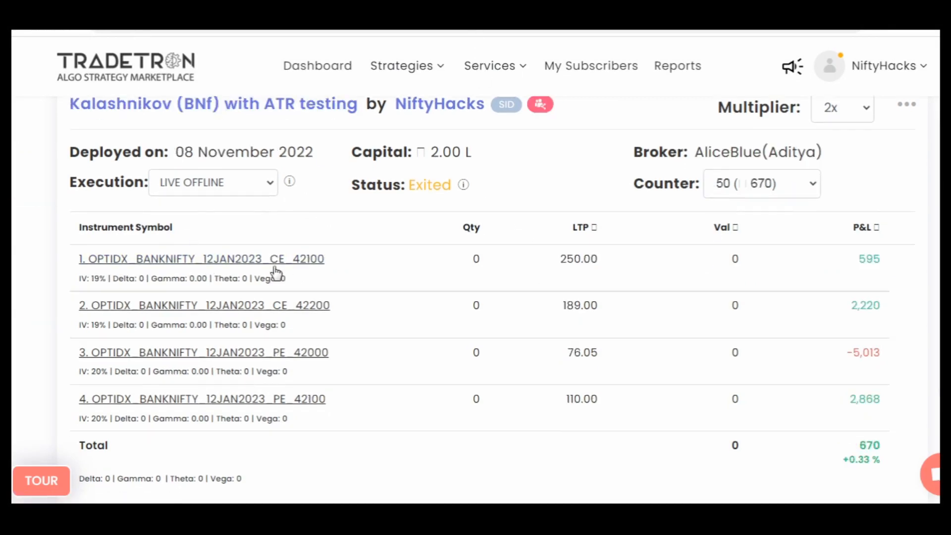
Step: Compare the CE_42100 positions in the ATR testing and original Kalashnikov strategies, highlighting the original's entry time and its entry, repair and exit prices
{"action": "left_click", "coordinate": [276, 272]}
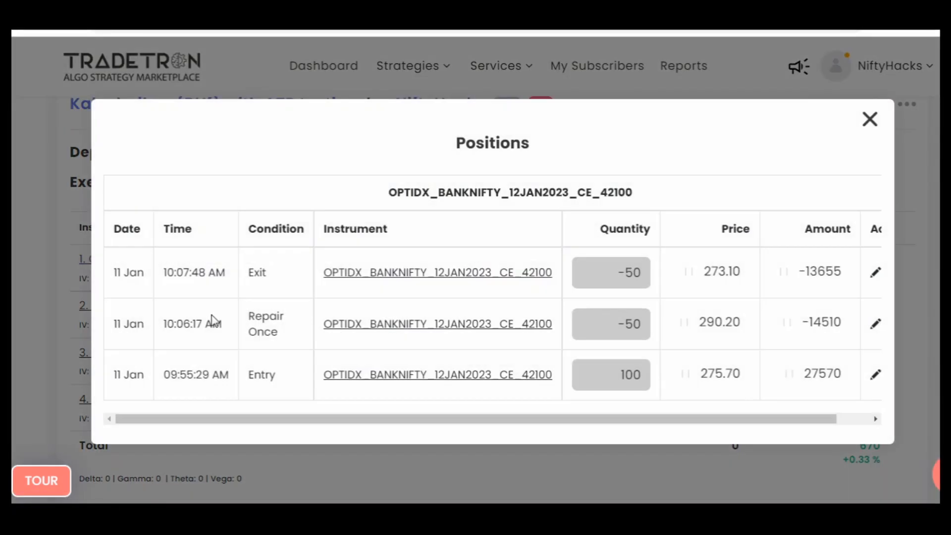
{"action": "left_click", "coordinate": [869, 120]}
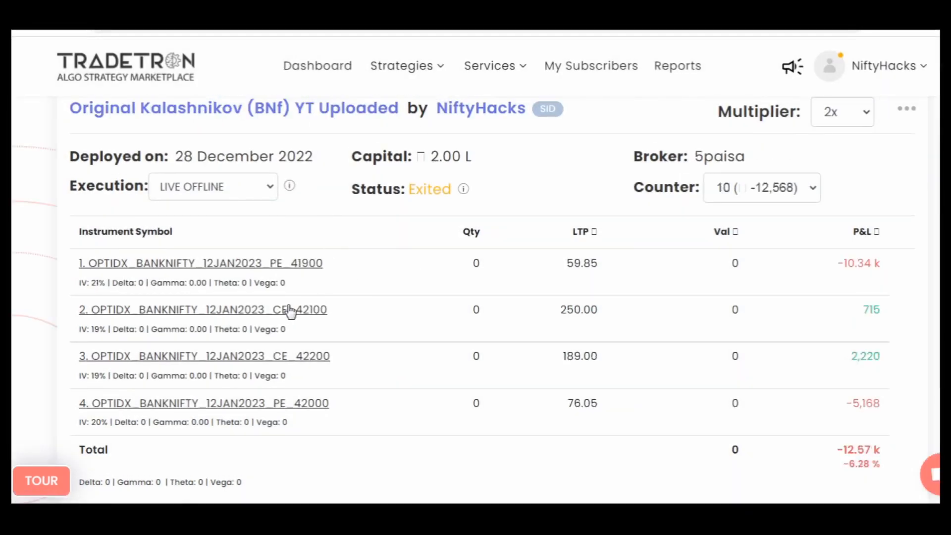
{"action": "left_click", "coordinate": [291, 310]}
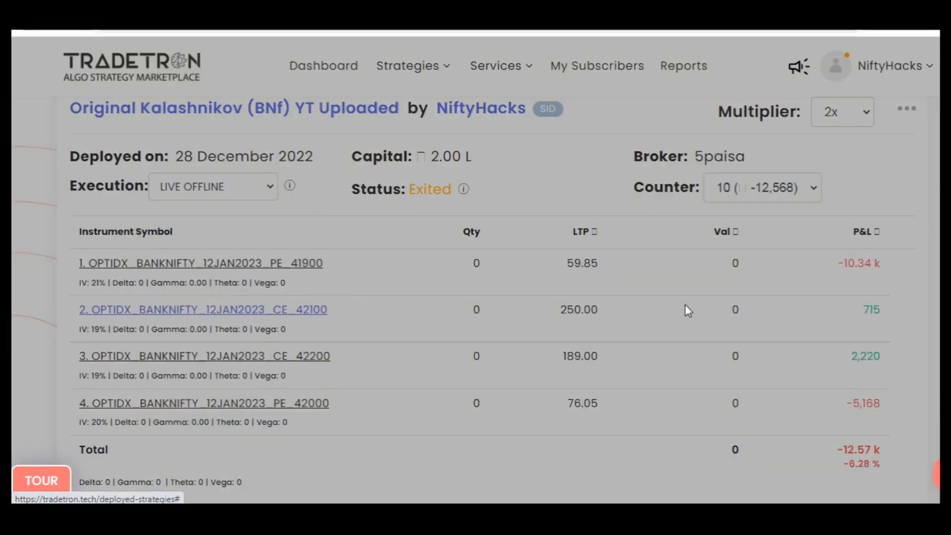
{"action": "left_click_drag", "start_coordinate": [171, 375], "coordinate": [229, 372]}
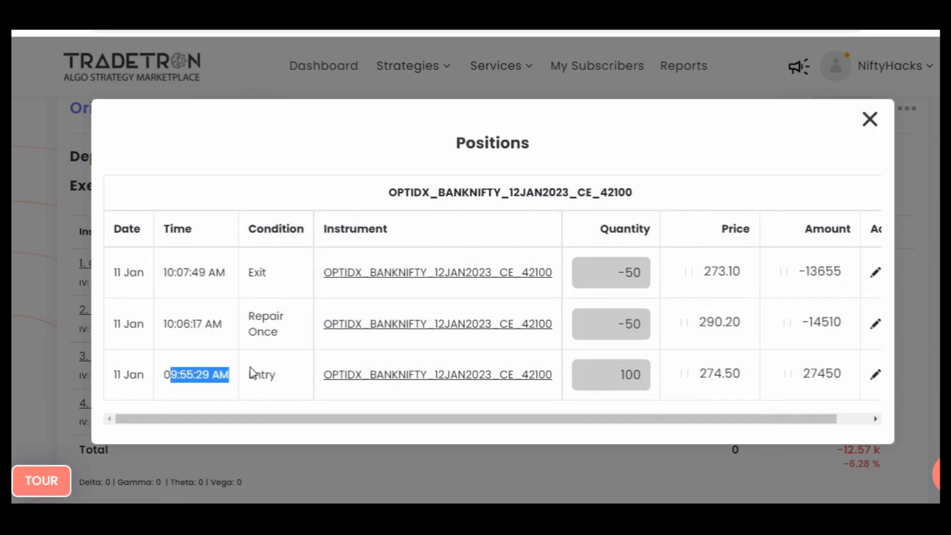
{"action": "left_click_drag", "start_coordinate": [693, 376], "coordinate": [771, 382]}
{"action": "left_click_drag", "start_coordinate": [690, 321], "coordinate": [759, 324]}
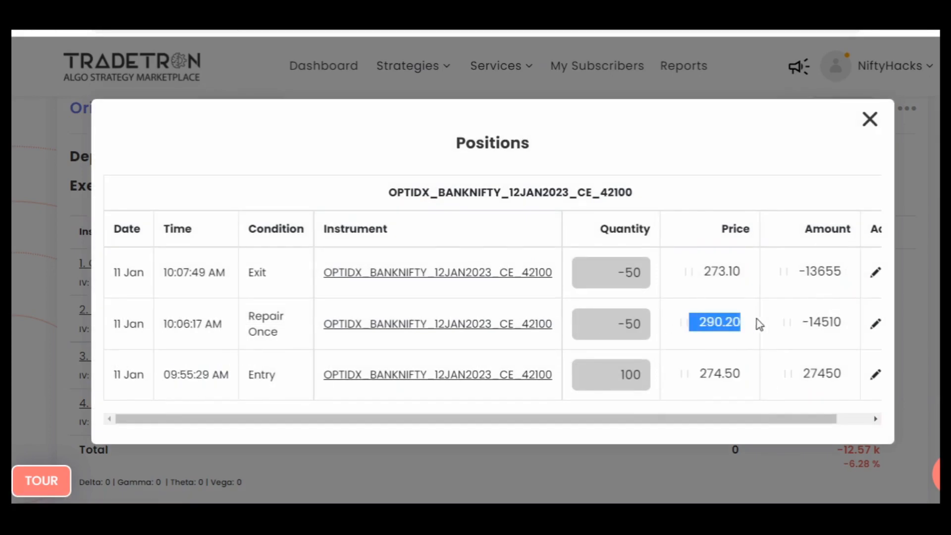
{"action": "left_click_drag", "start_coordinate": [687, 275], "coordinate": [773, 278]}
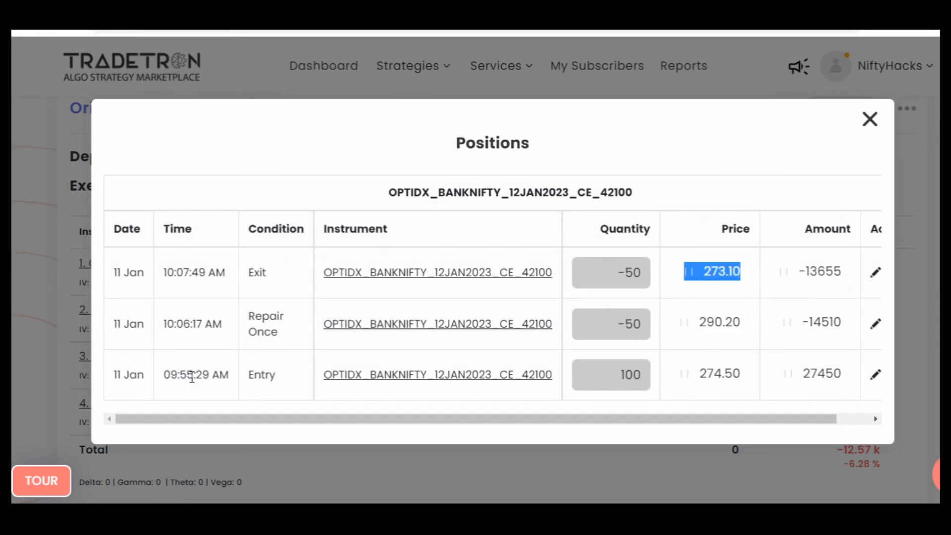
{"action": "left_click", "coordinate": [870, 121]}
Step: Measure the price range on the chart from about 41,932 up to about 42,125 at 11 Jan 10:20, and clear the measurement
{"action": "scroll", "coordinate": [322, 85], "scroll_direction": "down", "scroll_amount": 5}
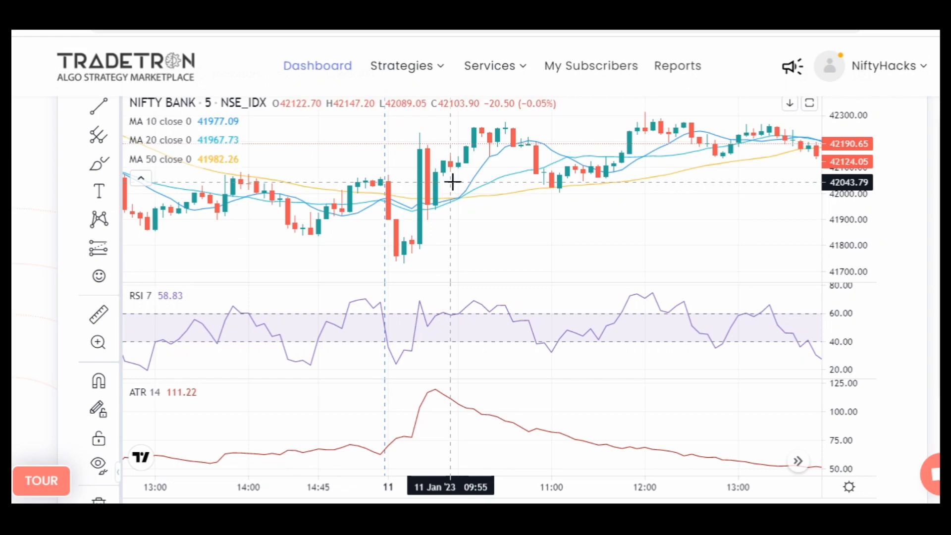
{"action": "left_click", "coordinate": [99, 315]}
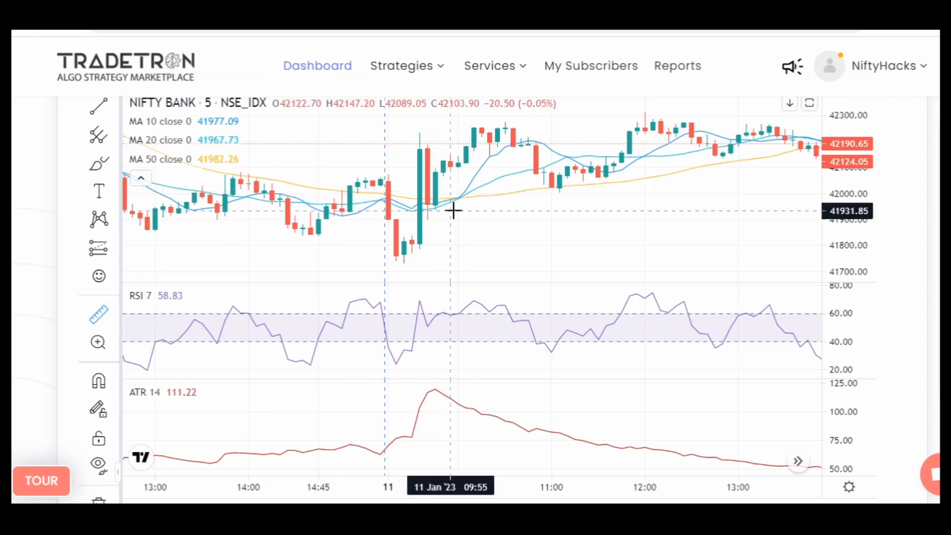
{"action": "left_click", "coordinate": [427, 210]}
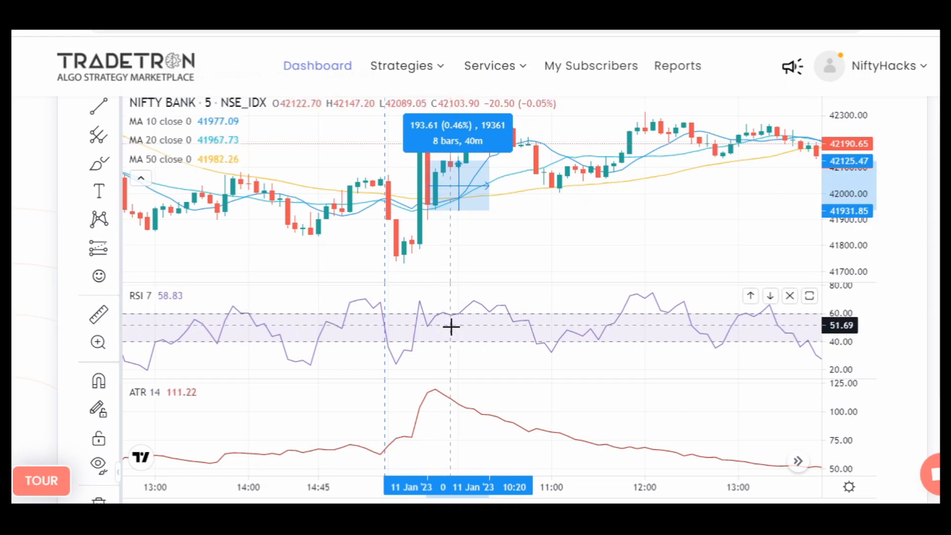
{"action": "left_click", "coordinate": [475, 225]}
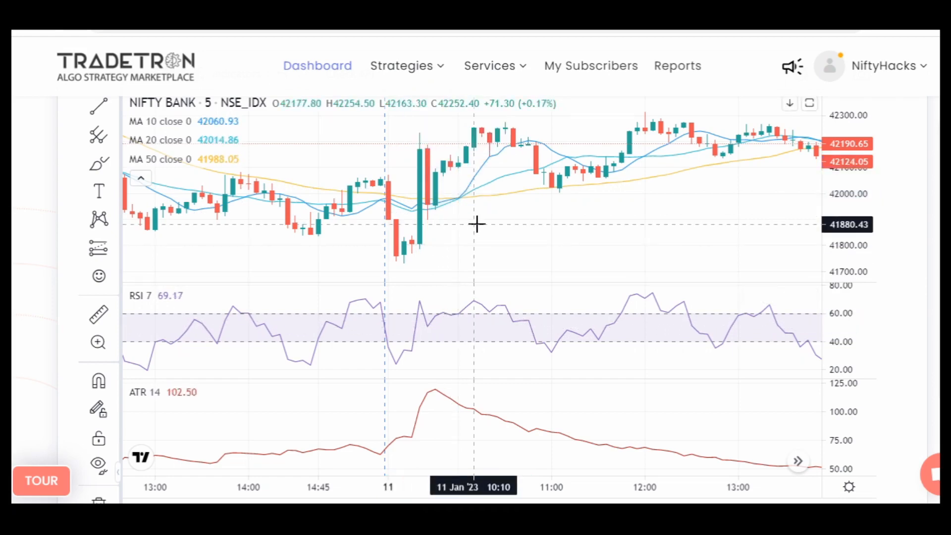
Step: Enlarge the price scale and mark the stop-loss shift up to "TSL" near 10:00, circle the RSI there, and write an underlined "Value area"
{"action": "left_click_drag", "start_coordinate": [475, 223], "coordinate": [451, 243]}
{"action": "left_click_drag", "start_coordinate": [845, 213], "coordinate": [842, 136]}
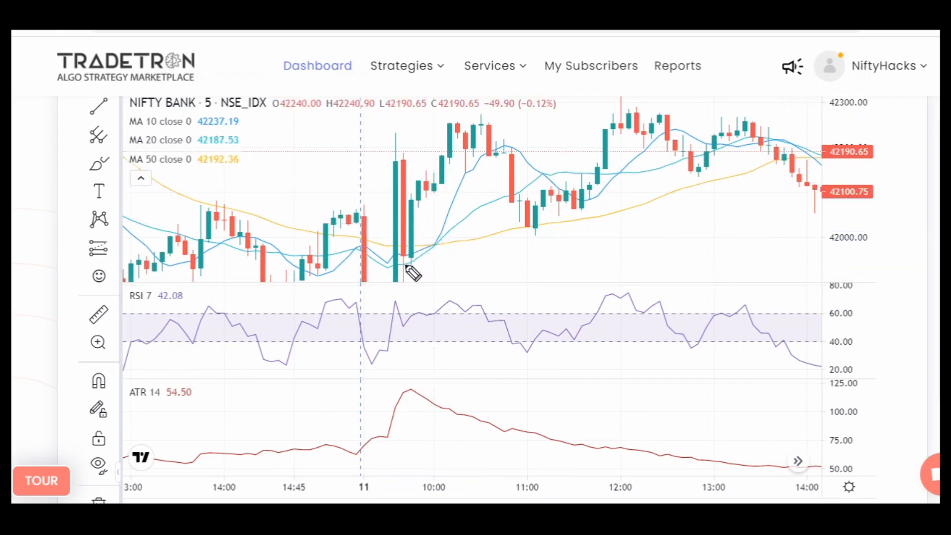
{"action": "mouse_move", "coordinate": [406, 268]}
{"action": "left_mouse_down"}
{"action": "mouse_move", "coordinate": [427, 266]}
{"action": "mouse_move", "coordinate": [419, 255]}
{"action": "mouse_move", "coordinate": [439, 210]}
{"action": "mouse_move", "coordinate": [430, 194]}
{"action": "mouse_move", "coordinate": [473, 190]}
{"action": "mouse_move", "coordinate": [486, 200]}
{"action": "left_mouse_up"}
{"action": "left_click_drag", "start_coordinate": [436, 307], "coordinate": [435, 320]}
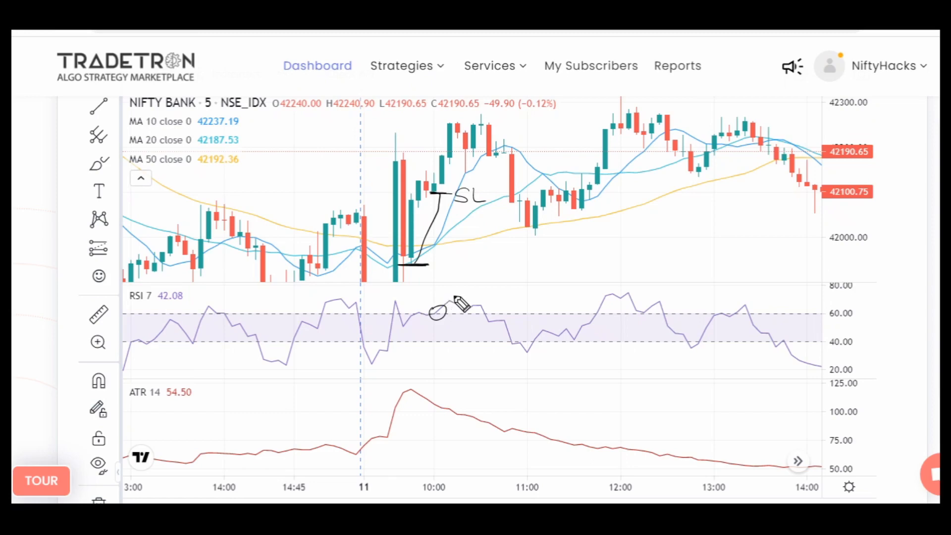
{"action": "mouse_move", "coordinate": [518, 239]}
{"action": "left_mouse_down"}
{"action": "mouse_move", "coordinate": [549, 246]}
{"action": "mouse_move", "coordinate": [686, 235]}
{"action": "left_mouse_up"}
{"action": "left_click_drag", "start_coordinate": [606, 243], "coordinate": [691, 245]}
Step: Write an underlined "TSL" with an arrow above the 10 January candles, tick the RSI circle, and extend the mark at the trailing stop level
{"action": "left_click_drag", "start_coordinate": [256, 175], "coordinate": [283, 172]}
{"action": "left_click_drag", "start_coordinate": [270, 173], "coordinate": [270, 189]}
{"action": "mouse_move", "coordinate": [296, 173]}
{"action": "left_mouse_down"}
{"action": "mouse_move", "coordinate": [280, 187]}
{"action": "mouse_move", "coordinate": [335, 185]}
{"action": "left_mouse_up"}
{"action": "left_click_drag", "start_coordinate": [434, 323], "coordinate": [458, 298]}
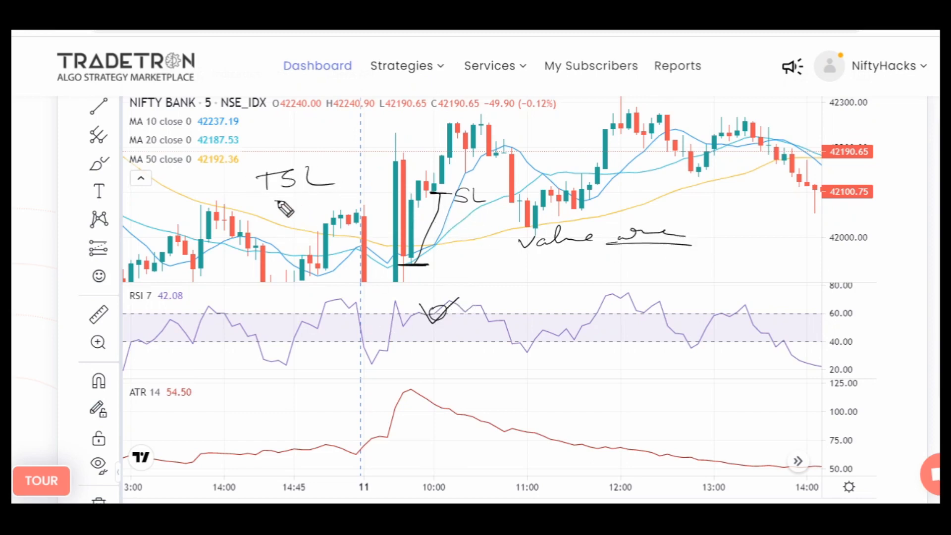
{"action": "left_click_drag", "start_coordinate": [275, 200], "coordinate": [326, 210]}
{"action": "mouse_move", "coordinate": [332, 178]}
{"action": "left_mouse_down"}
{"action": "mouse_move", "coordinate": [371, 176]}
{"action": "mouse_move", "coordinate": [360, 188]}
{"action": "left_mouse_up"}
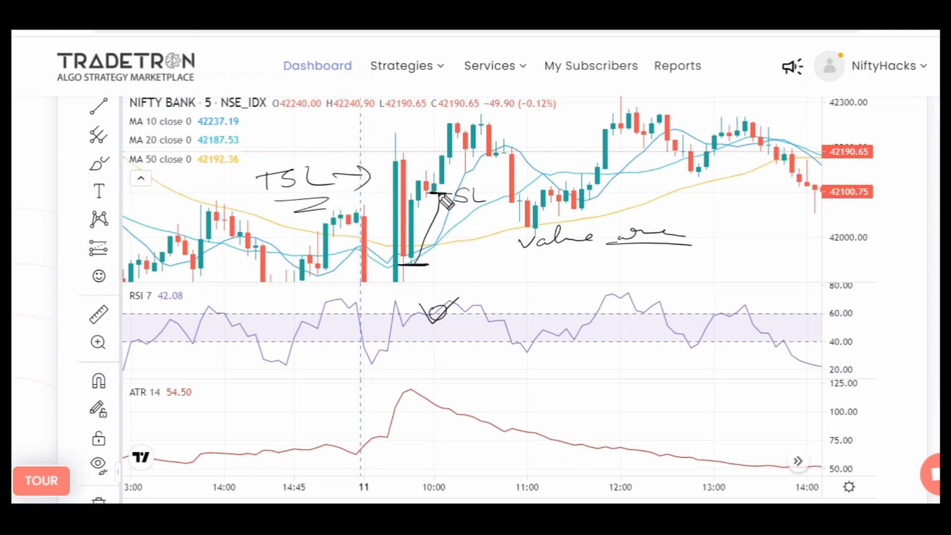
{"action": "left_click_drag", "start_coordinate": [438, 209], "coordinate": [439, 189]}
{"action": "mouse_move", "coordinate": [438, 187]}
{"action": "left_mouse_down"}
{"action": "mouse_move", "coordinate": [452, 197]}
{"action": "mouse_move", "coordinate": [458, 178]}
{"action": "mouse_move", "coordinate": [493, 162]}
{"action": "left_mouse_up"}
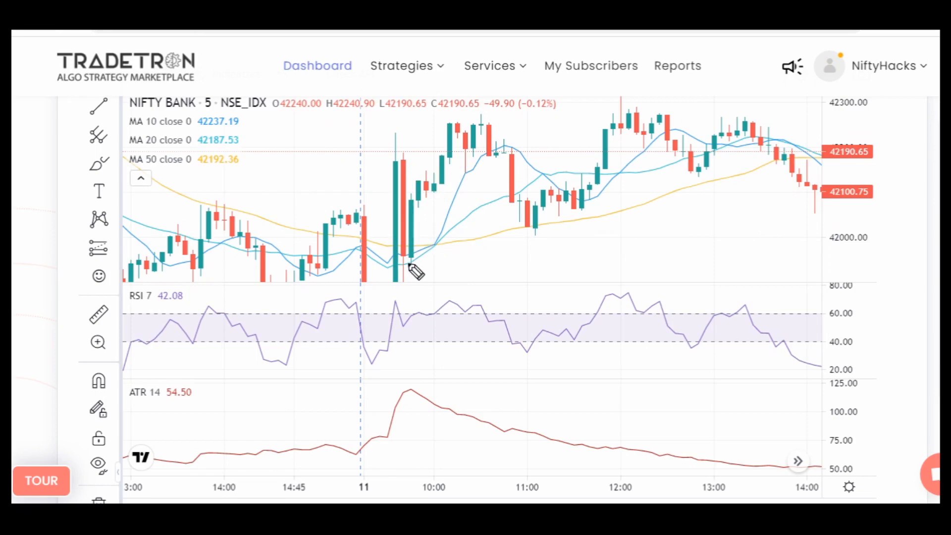
Step: Mark the 11 January entry level and swing extremes, circle the pullback after 10:30, extend the entry level line, and clear the markings
{"action": "left_click_drag", "start_coordinate": [414, 180], "coordinate": [442, 179]}
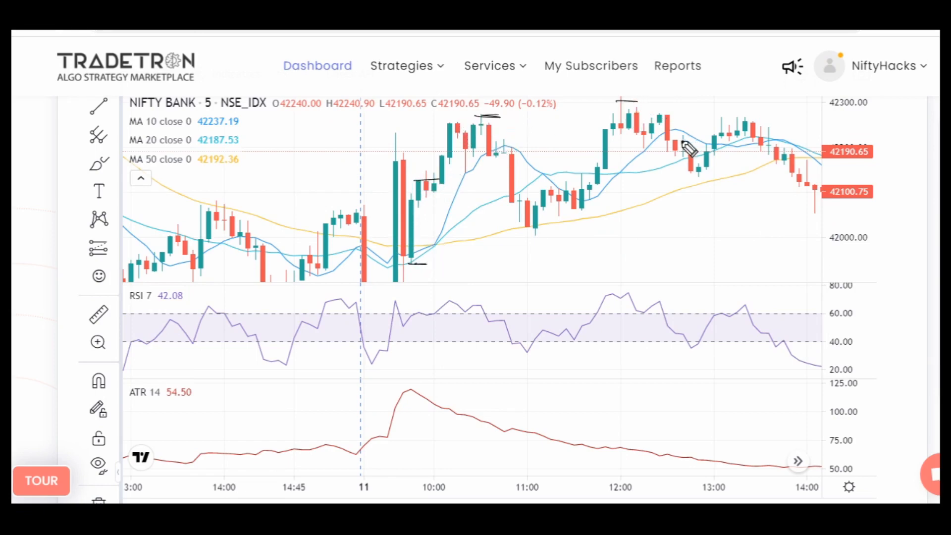
{"action": "mouse_move", "coordinate": [489, 155]}
{"action": "left_mouse_down"}
{"action": "mouse_move", "coordinate": [500, 151]}
{"action": "mouse_move", "coordinate": [487, 152]}
{"action": "mouse_move", "coordinate": [498, 179]}
{"action": "mouse_move", "coordinate": [506, 175]}
{"action": "left_mouse_up"}
{"action": "left_click_drag", "start_coordinate": [414, 180], "coordinate": [558, 171]}
{"action": "mouse_move", "coordinate": [558, 172]}
{"action": "left_mouse_down"}
{"action": "mouse_move", "coordinate": [428, 178]}
{"action": "mouse_move", "coordinate": [550, 172]}
{"action": "left_mouse_up"}
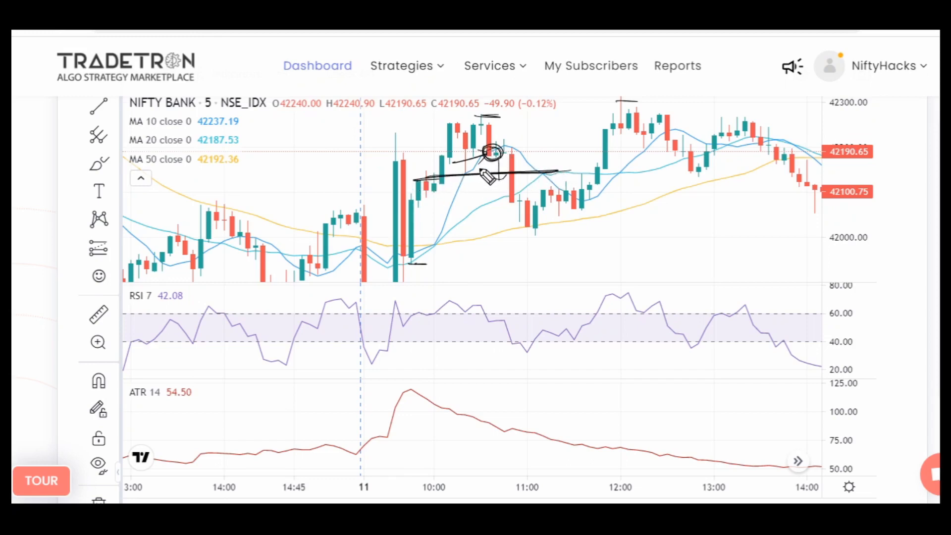
{"action": "left_click", "coordinate": [931, 292]}
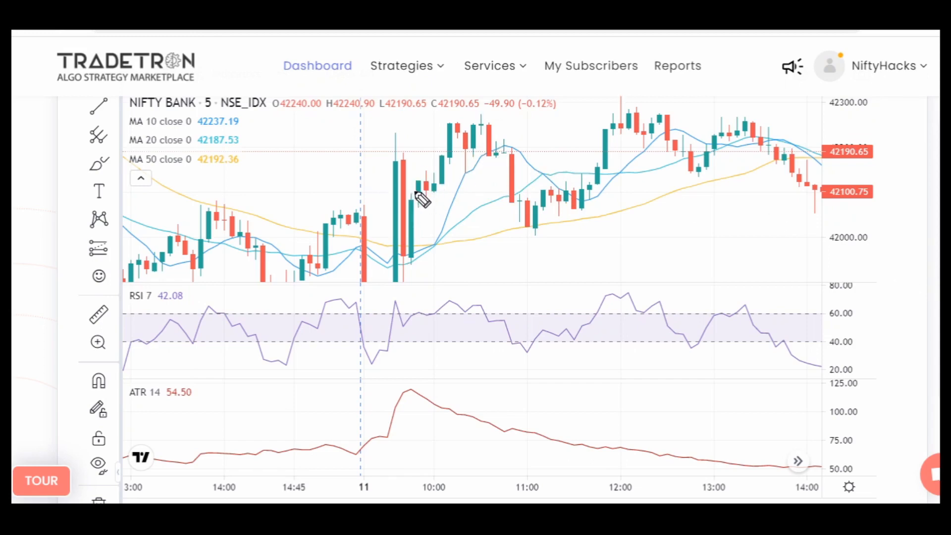
Step: Annotate the 11 January trade with "E" and "SL" levels, an RSI tick and a 1:1 RR target bracket, and clear the markings
{"action": "mouse_move", "coordinate": [417, 182]}
{"action": "left_mouse_down"}
{"action": "mouse_move", "coordinate": [448, 179]}
{"action": "mouse_move", "coordinate": [394, 184]}
{"action": "left_mouse_up"}
{"action": "left_click_drag", "start_coordinate": [410, 263], "coordinate": [473, 266]}
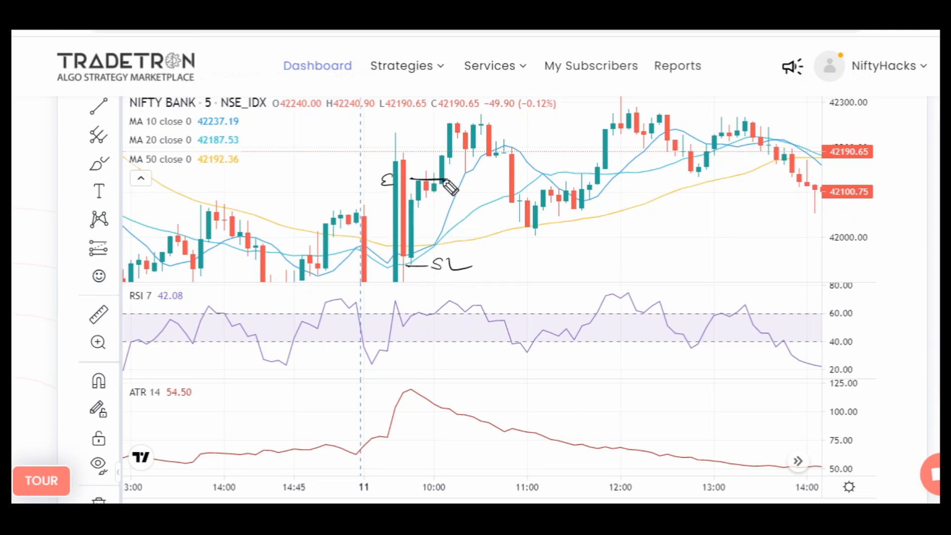
{"action": "left_click_drag", "start_coordinate": [426, 320], "coordinate": [439, 309]}
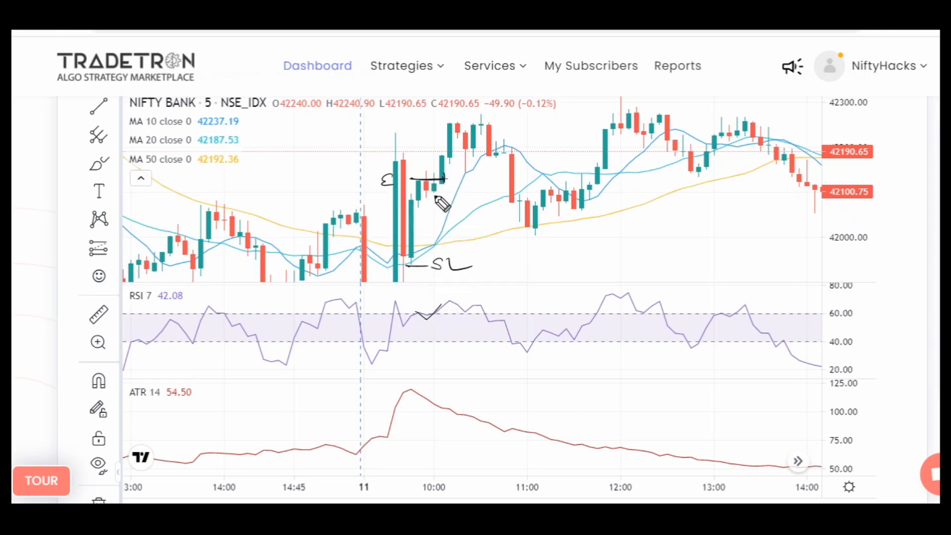
{"action": "mouse_move", "coordinate": [437, 194]}
{"action": "left_mouse_down"}
{"action": "mouse_move", "coordinate": [451, 194]}
{"action": "mouse_move", "coordinate": [403, 255]}
{"action": "mouse_move", "coordinate": [409, 187]}
{"action": "mouse_move", "coordinate": [394, 134]}
{"action": "mouse_move", "coordinate": [428, 119]}
{"action": "left_mouse_up"}
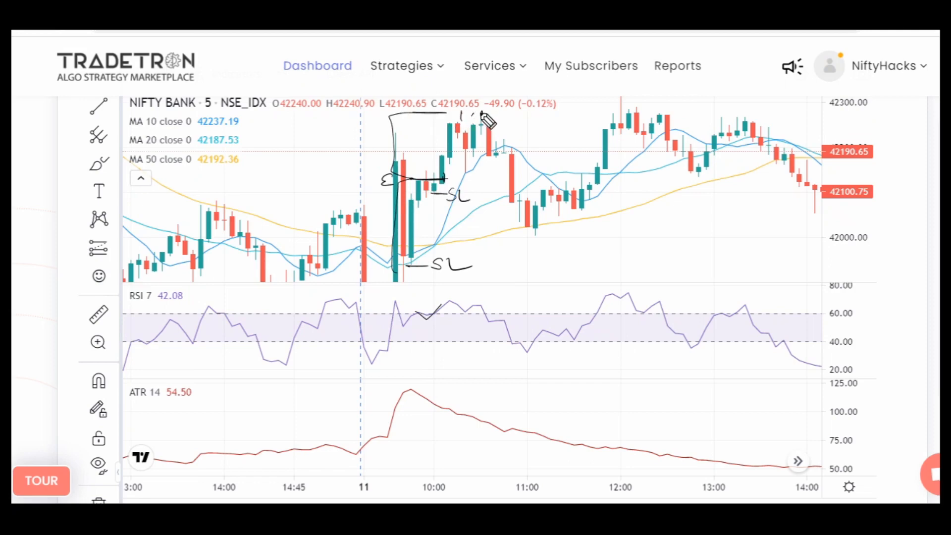
{"action": "left_click_drag", "start_coordinate": [488, 121], "coordinate": [539, 121]}
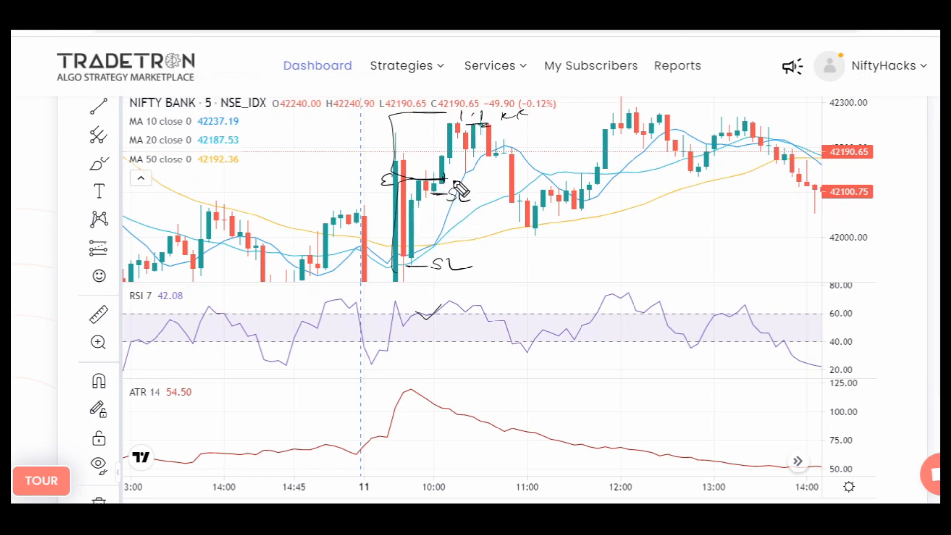
{"action": "mouse_move", "coordinate": [450, 184]}
{"action": "left_mouse_down"}
{"action": "mouse_move", "coordinate": [466, 161]}
{"action": "mouse_move", "coordinate": [424, 159]}
{"action": "mouse_move", "coordinate": [454, 158]}
{"action": "mouse_move", "coordinate": [440, 161]}
{"action": "left_mouse_up"}
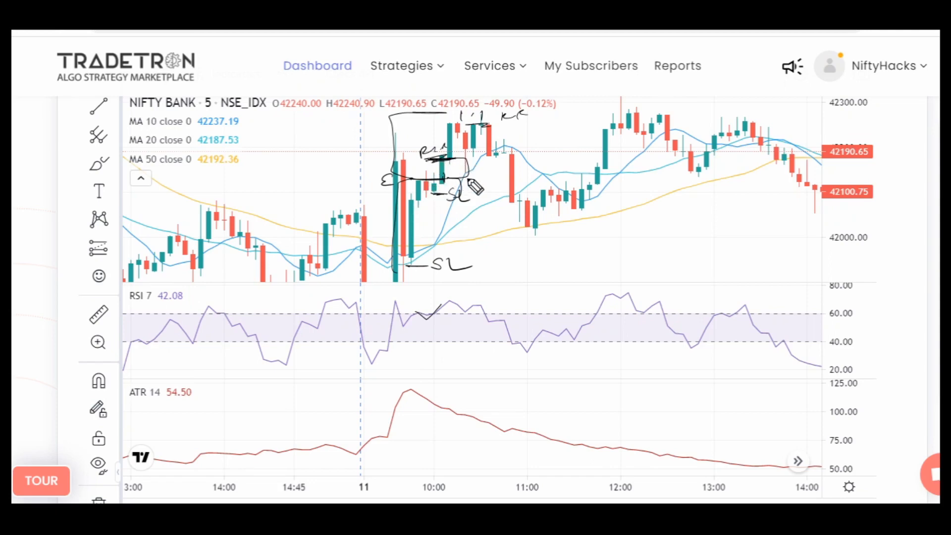
{"action": "key", "text": "Escape"}
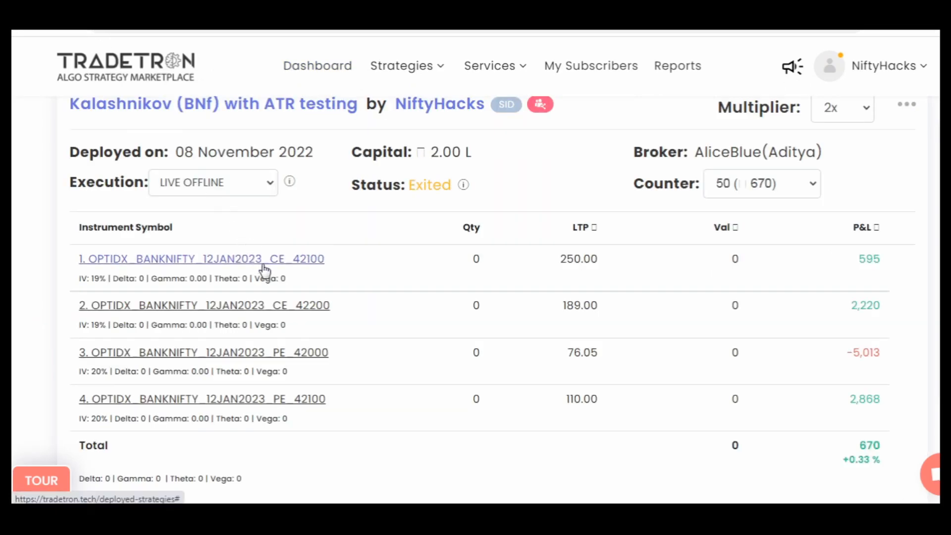
Step: Open the ATR testing strategy's CE_42100 positions, highlight the entry and exit times, and close the positions
{"action": "left_click", "coordinate": [261, 261]}
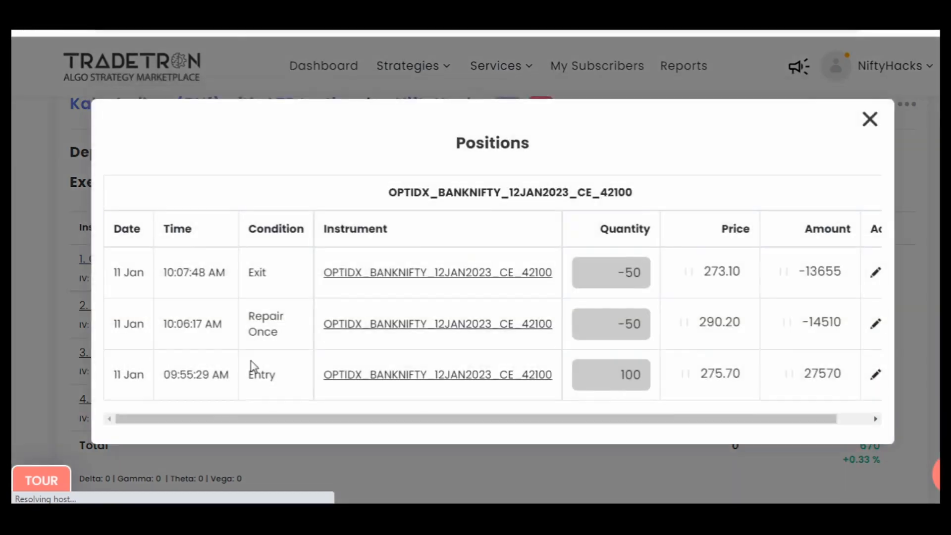
{"action": "left_click_drag", "start_coordinate": [170, 375], "coordinate": [233, 375]}
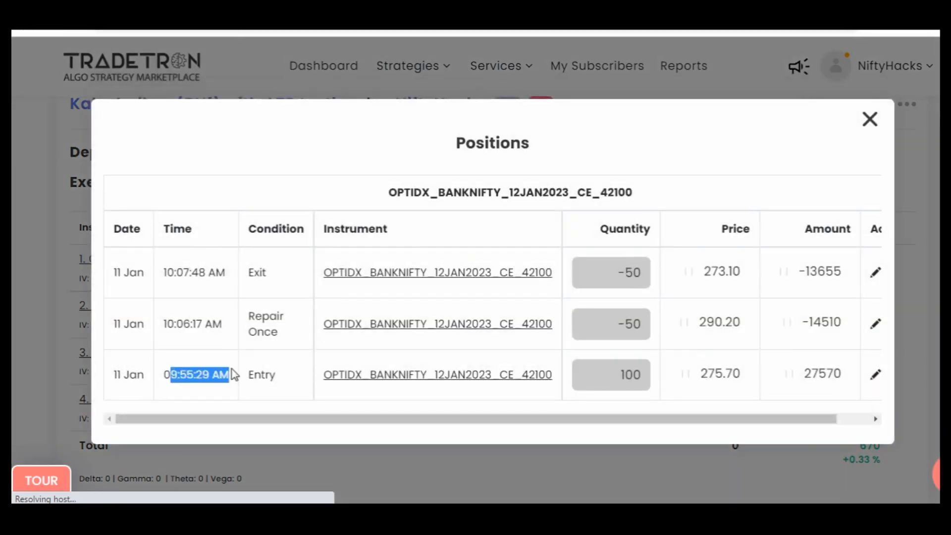
{"action": "left_click_drag", "start_coordinate": [176, 272], "coordinate": [238, 288]}
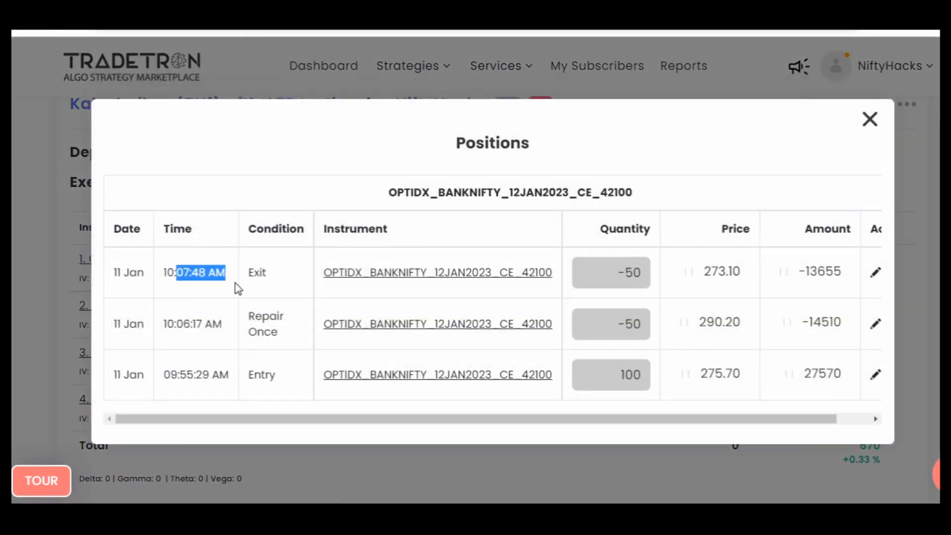
{"action": "left_click", "coordinate": [870, 120]}
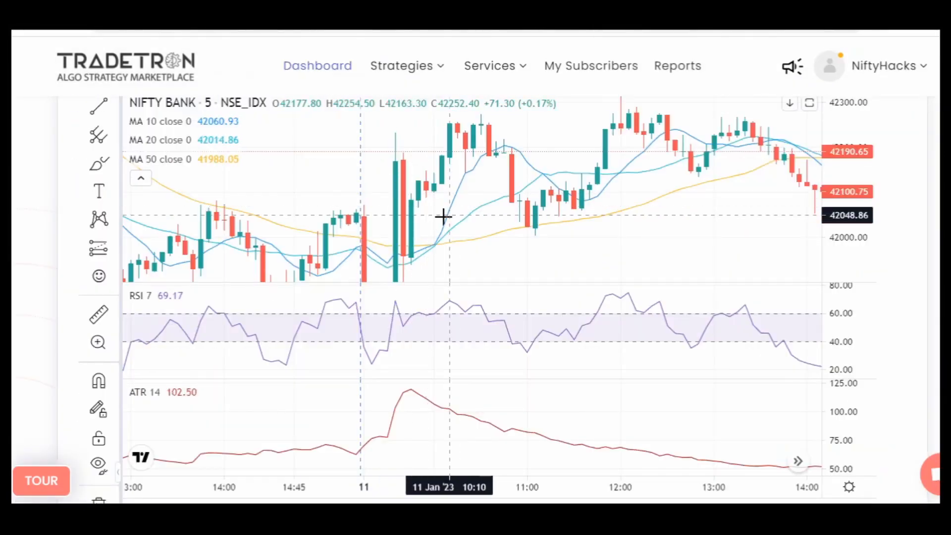
Step: Measure the price range from about 42,126 at 11 Jan 09:50 down to about 41,937 at 11:20
{"action": "left_click", "coordinate": [99, 319]}
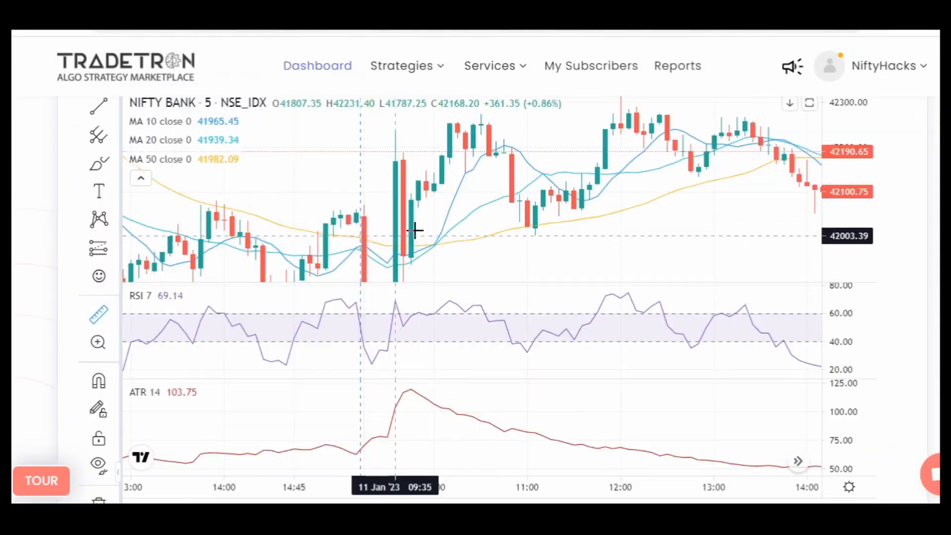
{"action": "left_click", "coordinate": [416, 179]}
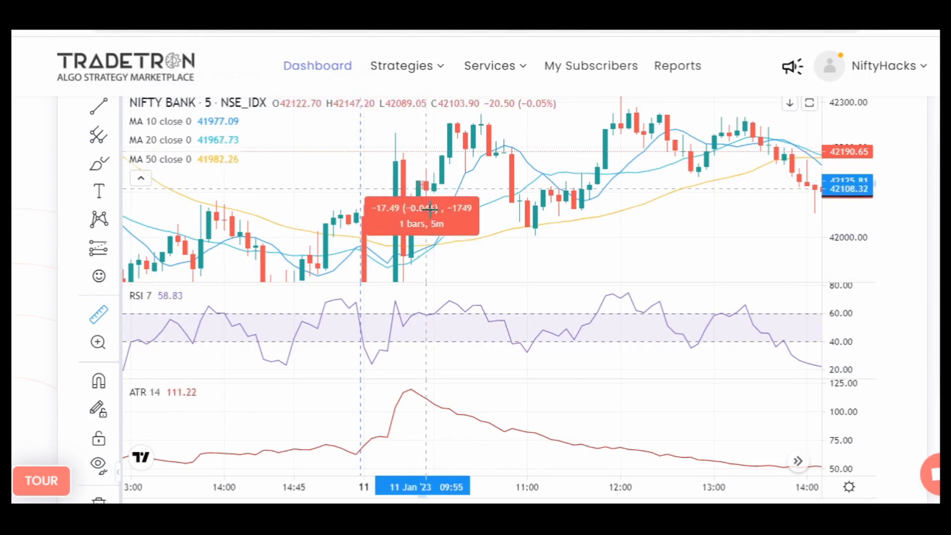
{"action": "left_click", "coordinate": [558, 266]}
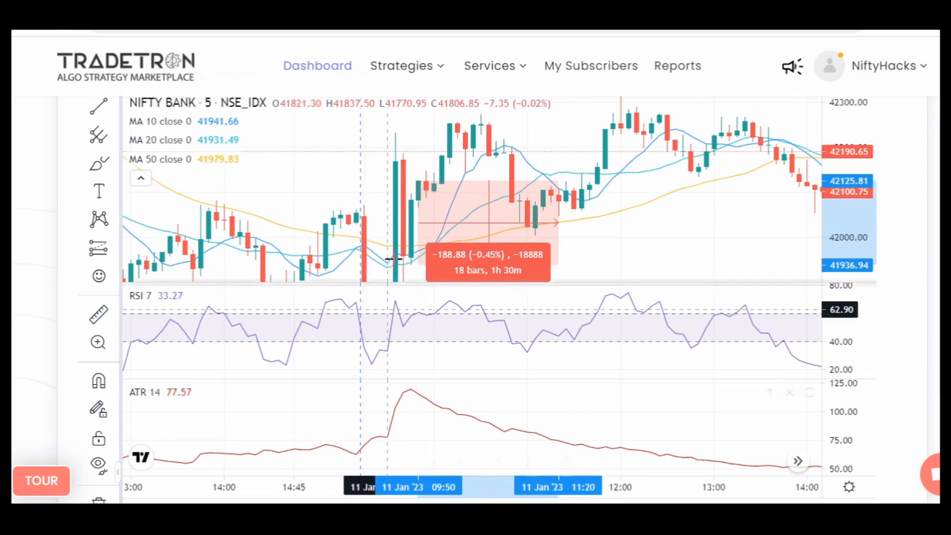
{"action": "left_click_drag", "start_coordinate": [834, 143], "coordinate": [835, 166]}
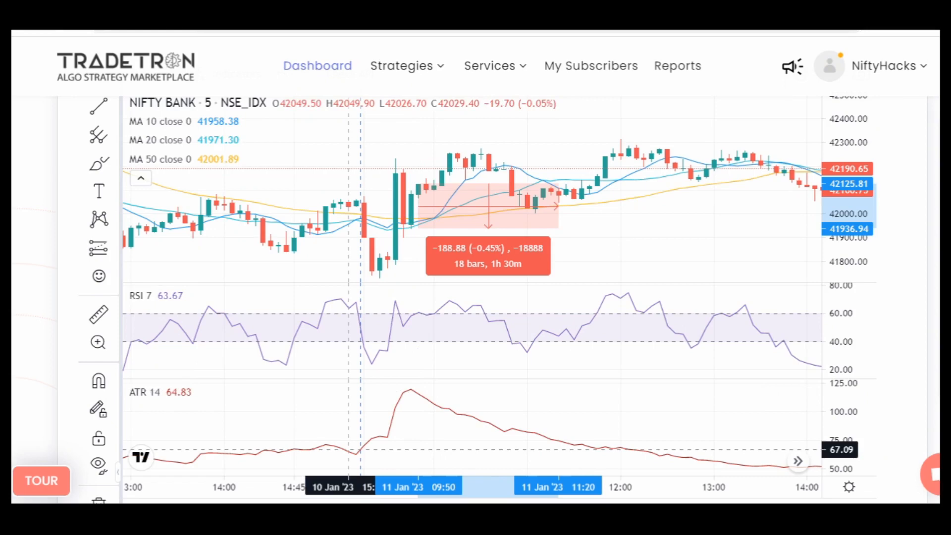
Step: Multiply 115 by 2.3 in the Calculator, close it, and clear the price range measurement from the chart
{"action": "double_click", "coordinate": [727, 331]}
{"action": "left_click", "coordinate": [755, 308]}
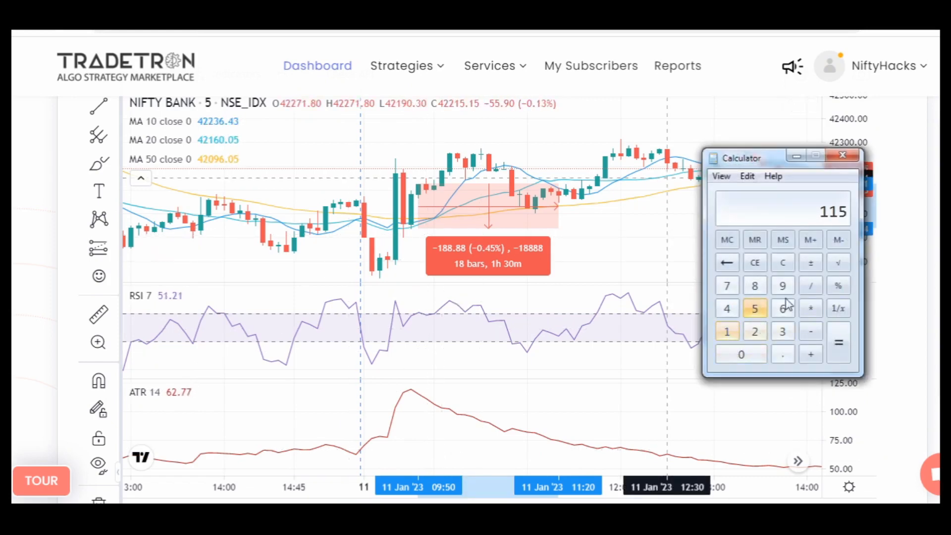
{"action": "left_click", "coordinate": [755, 331]}
{"action": "left_click", "coordinate": [782, 354]}
{"action": "left_click", "coordinate": [783, 331]}
{"action": "left_click", "coordinate": [839, 342]}
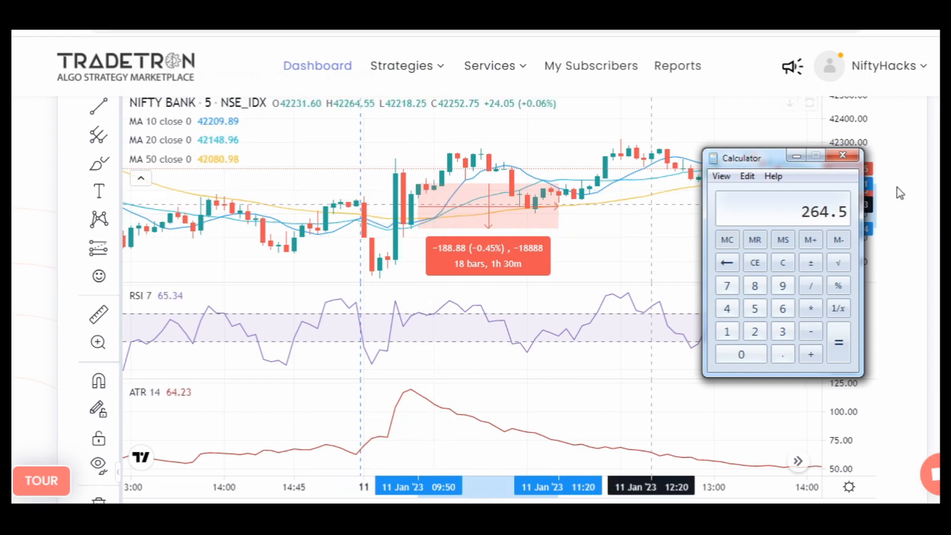
{"action": "left_click", "coordinate": [842, 155]}
{"action": "left_click", "coordinate": [579, 212]}
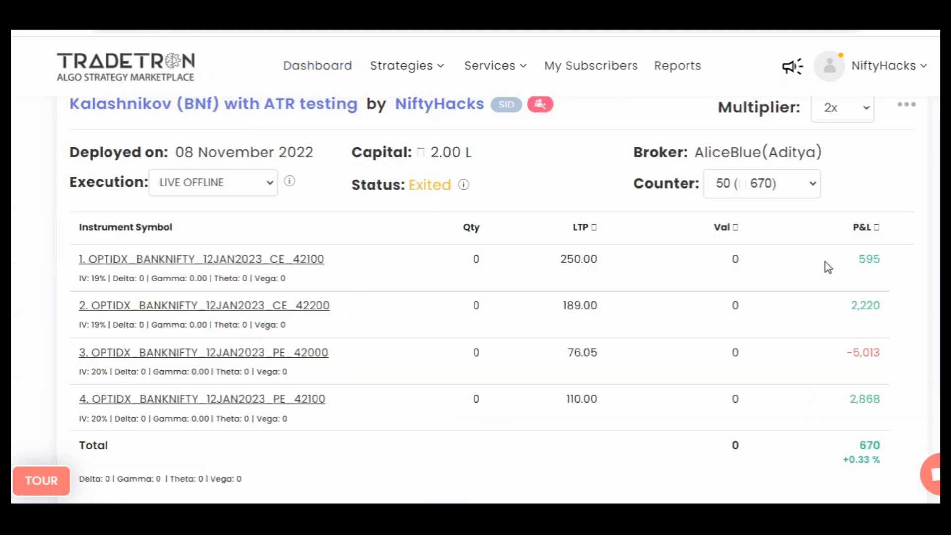
Step: Highlight the CE_42100 P&L in the ATR testing strategy and in the original strategy to compare them
{"action": "left_click_drag", "start_coordinate": [827, 268], "coordinate": [884, 262]}
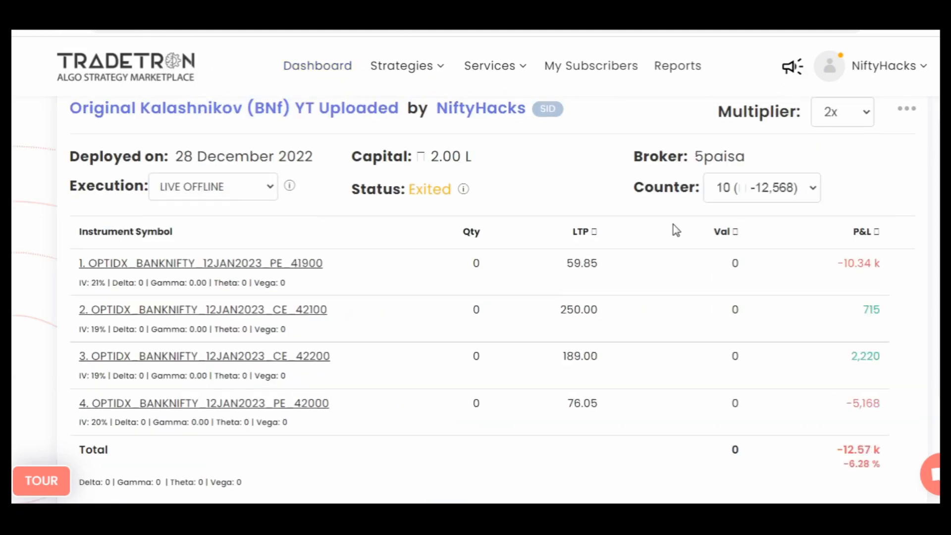
{"action": "left_click_drag", "start_coordinate": [812, 309], "coordinate": [892, 320]}
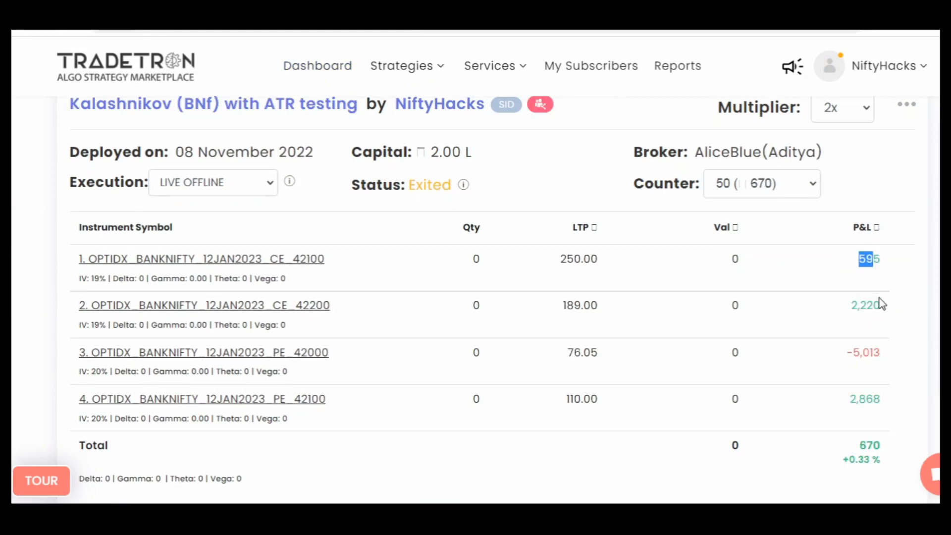
{"action": "left_click", "coordinate": [836, 272]}
{"action": "left_click_drag", "start_coordinate": [837, 272], "coordinate": [810, 287]}
{"action": "left_click", "coordinate": [804, 288]}
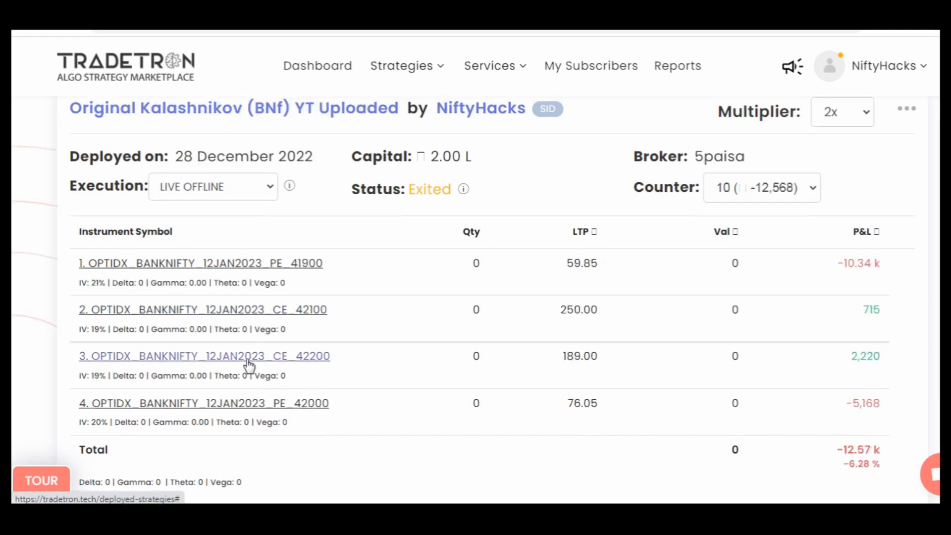
Step: Highlight the CE_42200 entry time in the positions of the original strategy and the ATR testing strategy, closing each positions window
{"action": "left_click", "coordinate": [248, 355]}
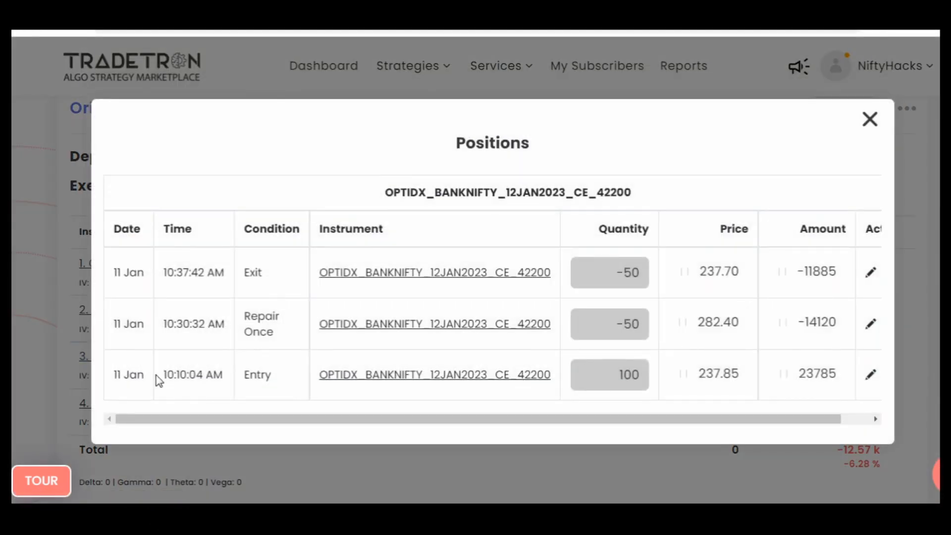
{"action": "left_click_drag", "start_coordinate": [157, 379], "coordinate": [203, 376]}
{"action": "left_click", "coordinate": [868, 124]}
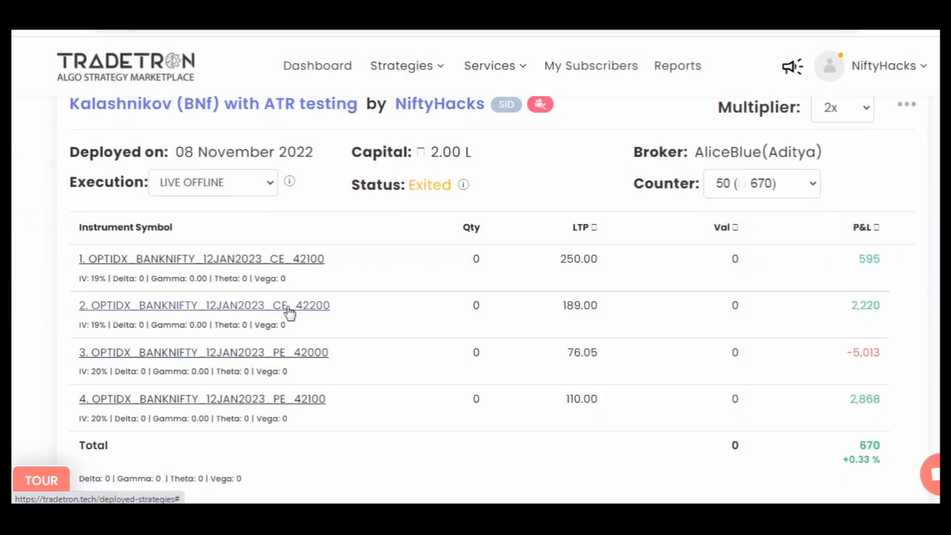
{"action": "left_click", "coordinate": [290, 311]}
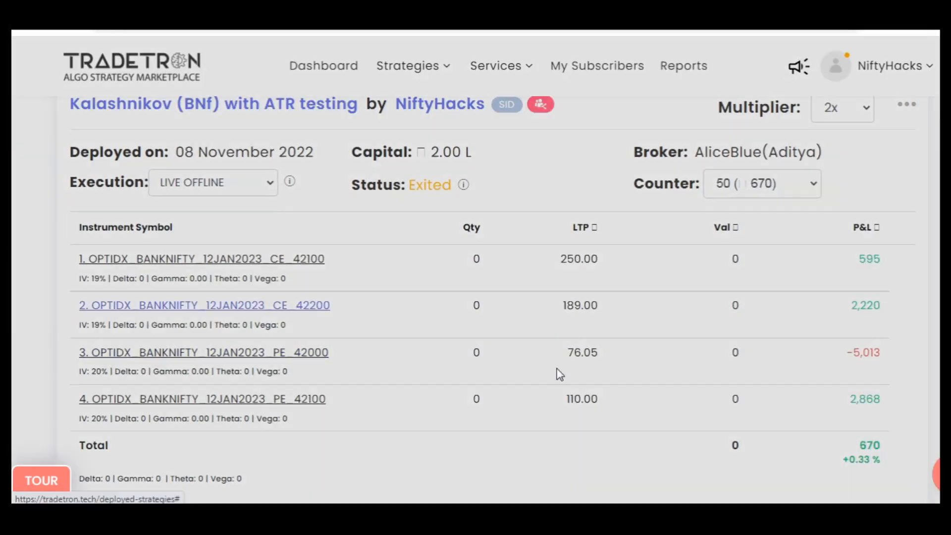
{"action": "left_click_drag", "start_coordinate": [181, 376], "coordinate": [235, 374]}
{"action": "left_click", "coordinate": [868, 124]}
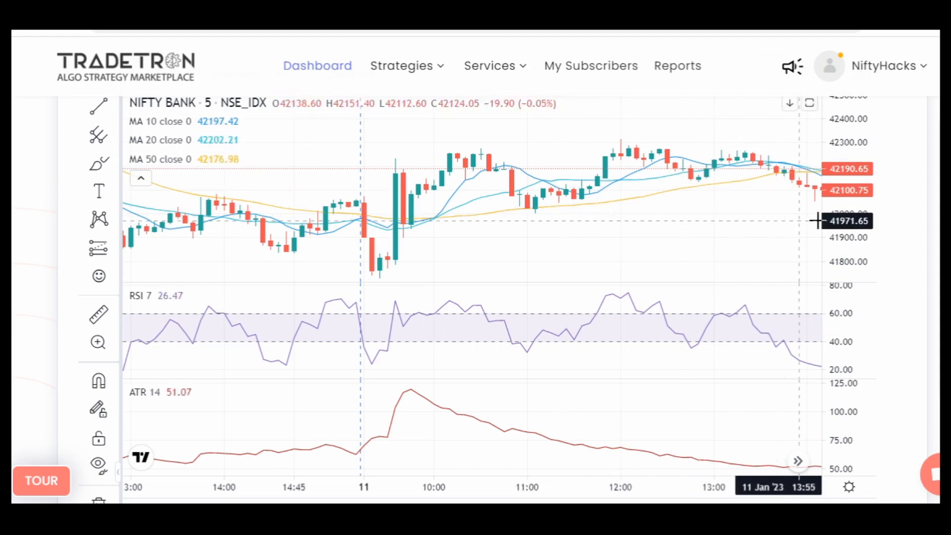
Step: Measure the price range from about 42,184 at 11 Jan 10:05 down to about 42,095 at 10:00, and clear the measurement
{"action": "scroll", "coordinate": [534, 164], "scroll_direction": "up", "scroll_amount": 2}
{"action": "left_click_drag", "start_coordinate": [471, 140], "coordinate": [623, 197]}
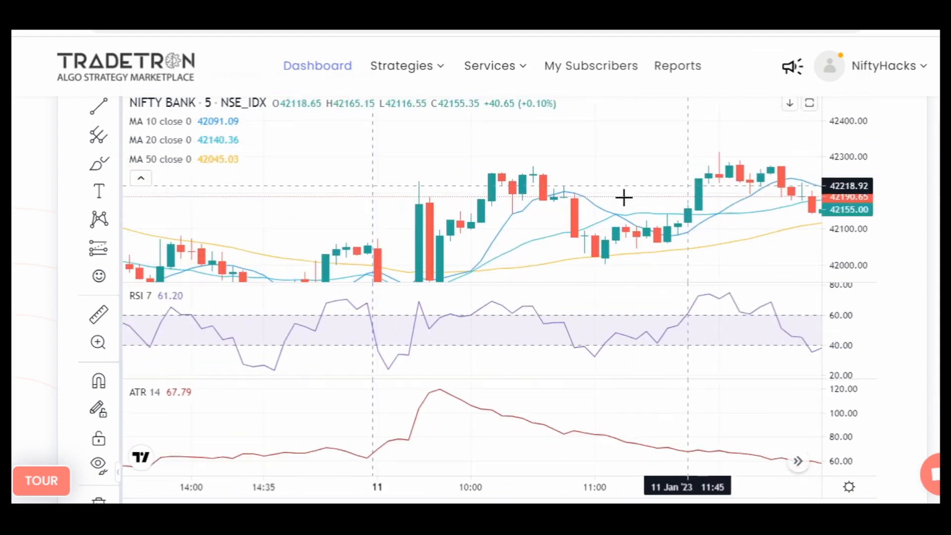
{"action": "left_click_drag", "start_coordinate": [486, 211], "coordinate": [477, 188]}
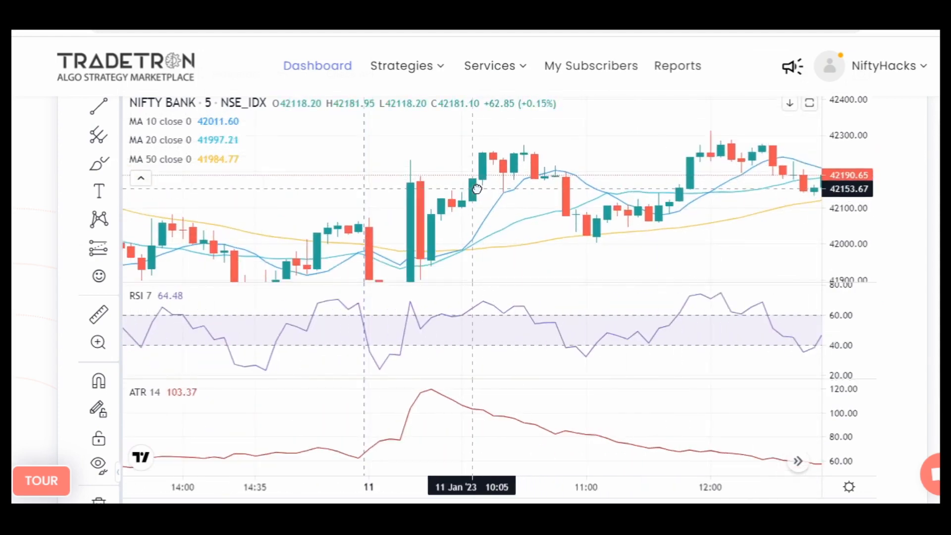
{"action": "left_click", "coordinate": [98, 315]}
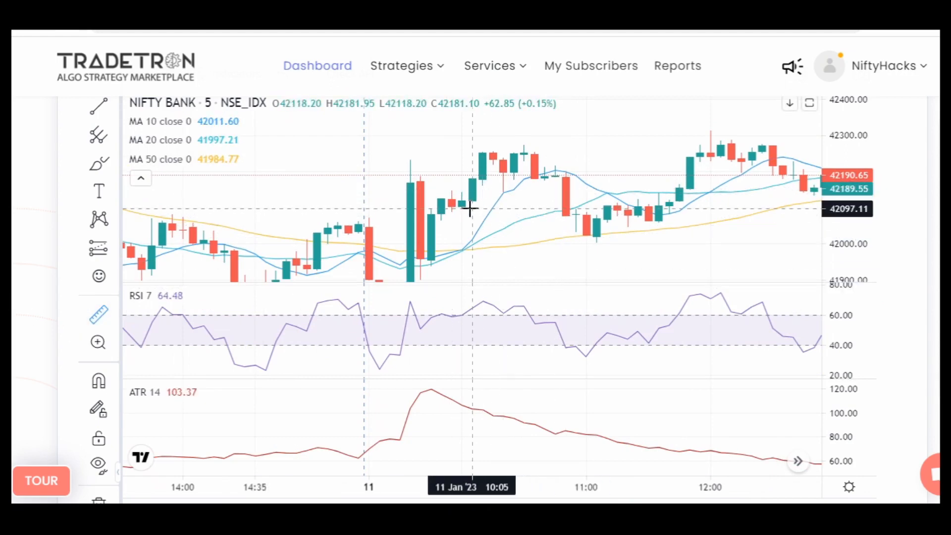
{"action": "left_click", "coordinate": [470, 177]}
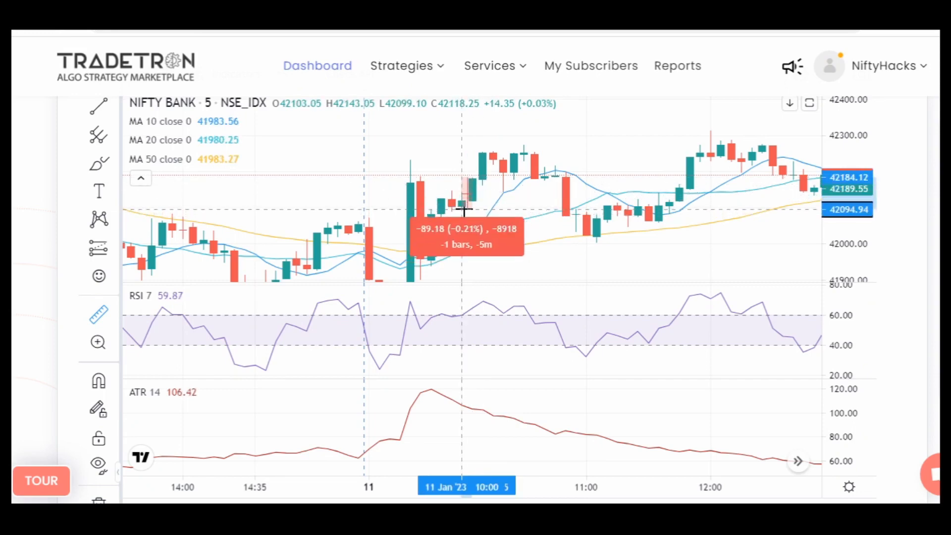
{"action": "left_click", "coordinate": [464, 209]}
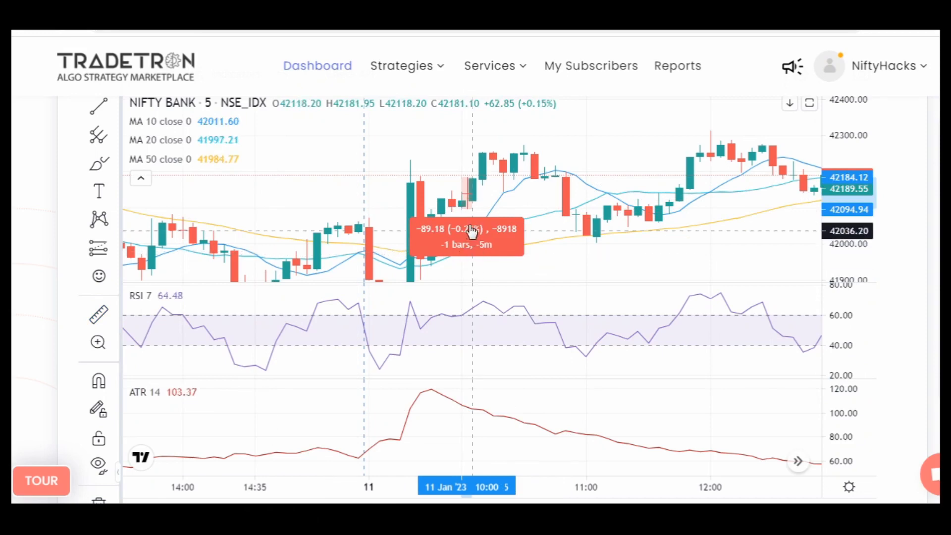
{"action": "left_click", "coordinate": [468, 260]}
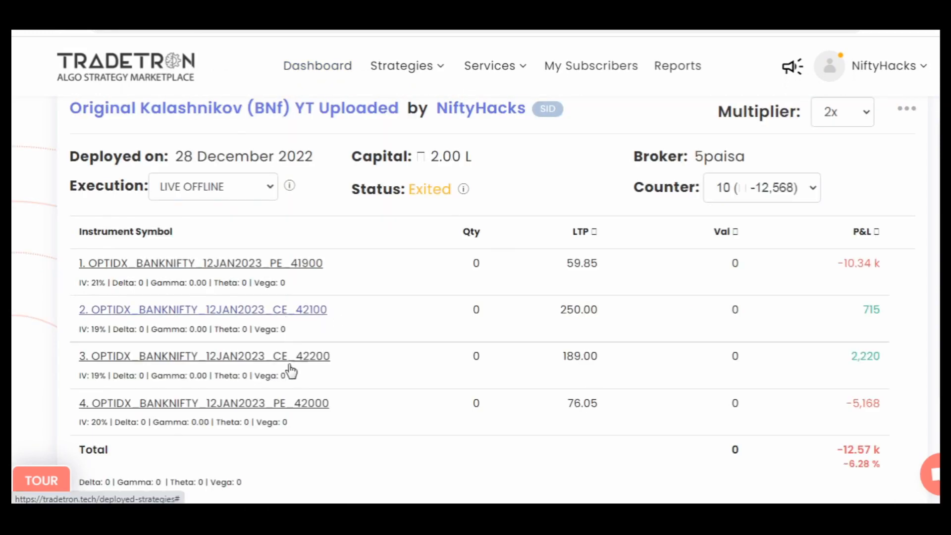
Step: Open the original strategy's CE_42200 positions, highlight the entry time and the entry, repair and exit prices, and close the positions
{"action": "left_click", "coordinate": [291, 364]}
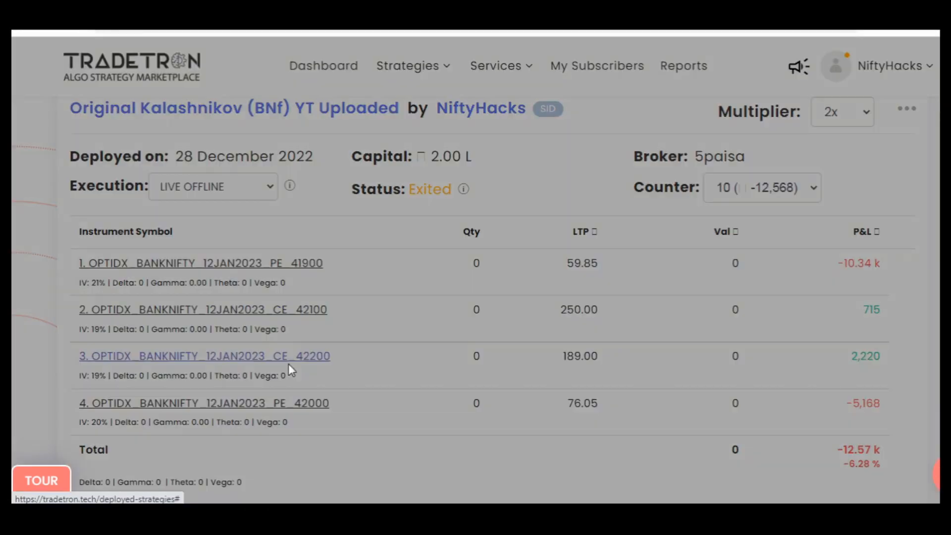
{"action": "left_click_drag", "start_coordinate": [164, 374], "coordinate": [204, 374]}
{"action": "left_click_drag", "start_coordinate": [682, 374], "coordinate": [741, 372]}
{"action": "left_click_drag", "start_coordinate": [677, 322], "coordinate": [750, 319]}
{"action": "left_click_drag", "start_coordinate": [680, 272], "coordinate": [768, 272]}
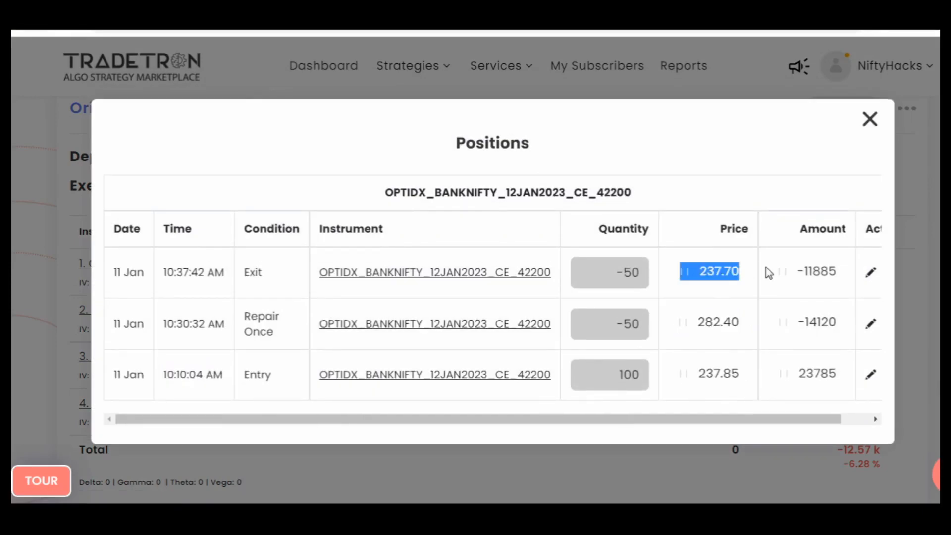
{"action": "left_click", "coordinate": [870, 119]}
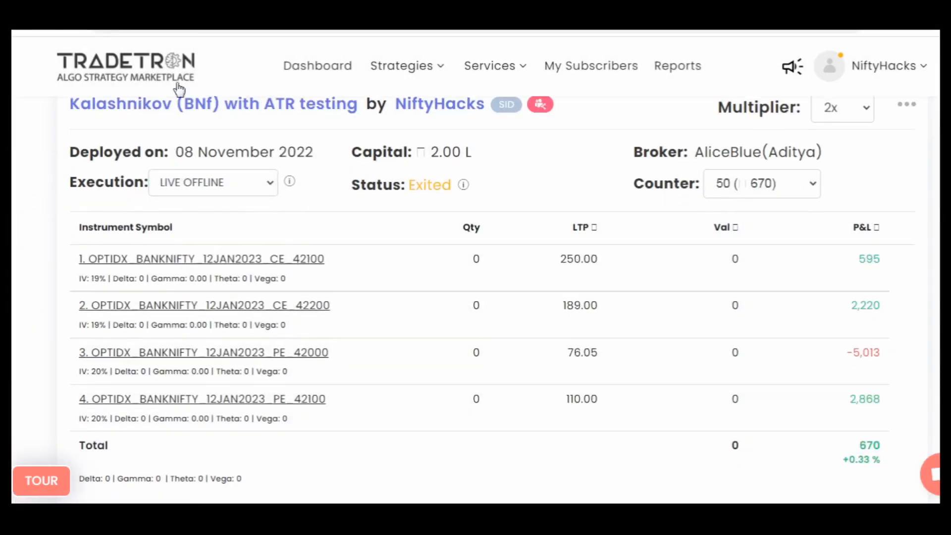
Step: Open the ATR testing strategy's CE_42200 positions, highlight the entry, repair and exit prices, and close the positions
{"action": "left_click", "coordinate": [206, 306]}
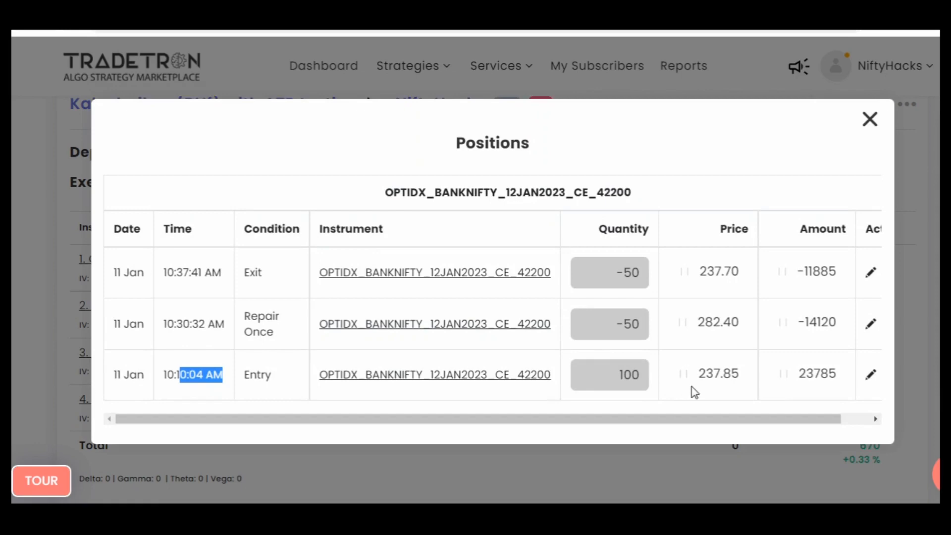
{"action": "left_click_drag", "start_coordinate": [690, 373], "coordinate": [741, 373]}
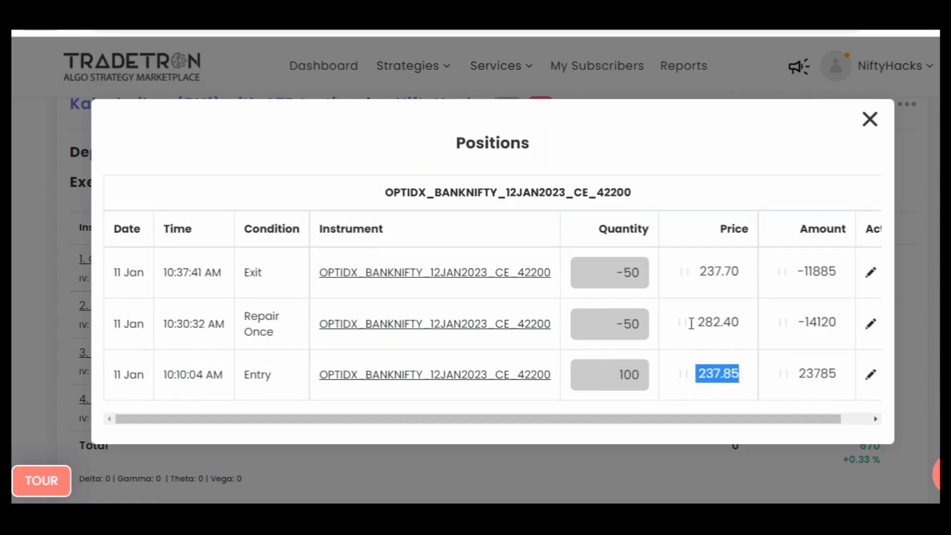
{"action": "left_click_drag", "start_coordinate": [690, 322], "coordinate": [740, 321]}
{"action": "left_click_drag", "start_coordinate": [690, 272], "coordinate": [753, 272]}
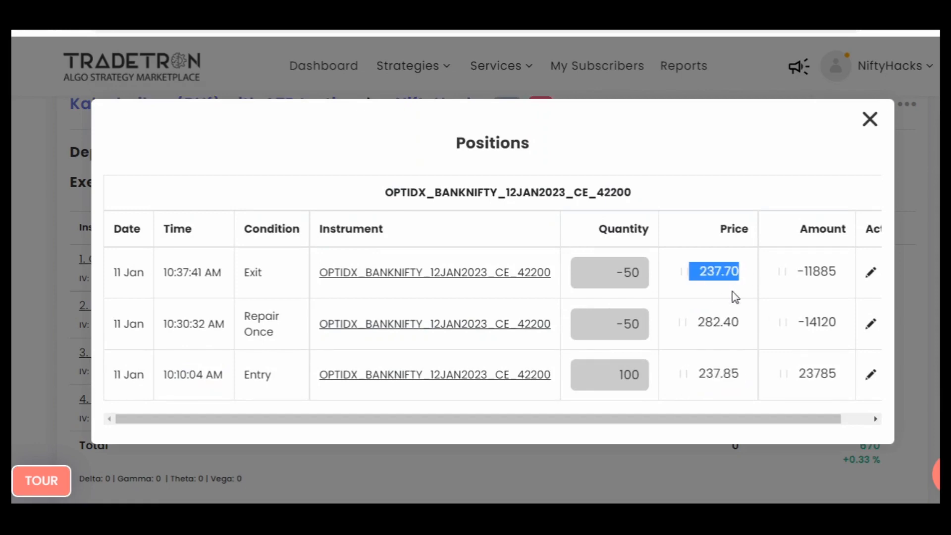
{"action": "left_click", "coordinate": [869, 121]}
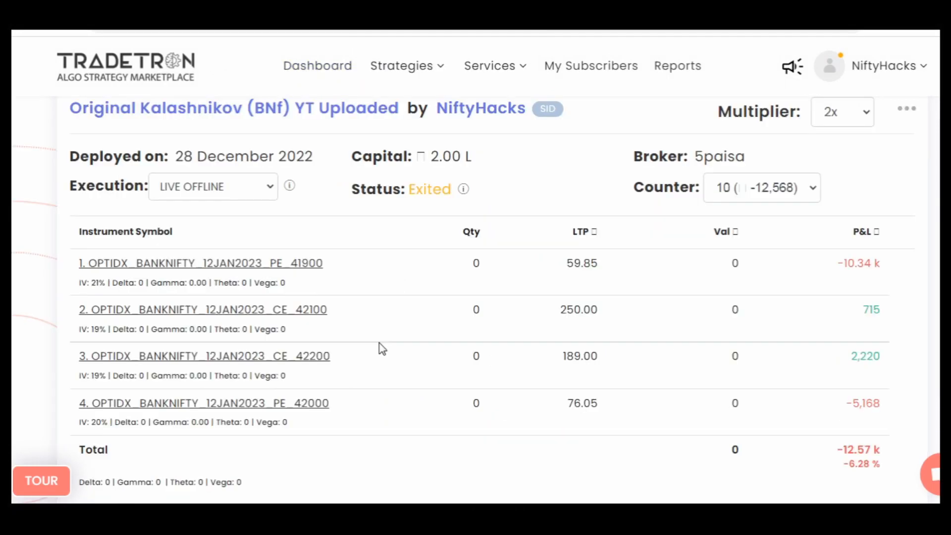
Step: Open the original strategy's PE_42000 positions, highlight the entry and exit times, and close the positions
{"action": "left_click", "coordinate": [295, 405]}
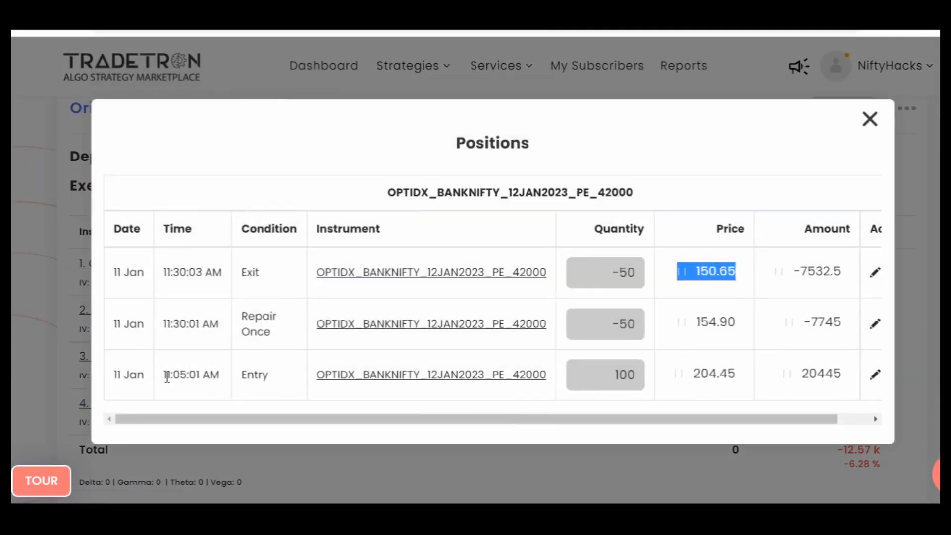
{"action": "left_click_drag", "start_coordinate": [167, 374], "coordinate": [225, 375]}
{"action": "left_click", "coordinate": [272, 401]}
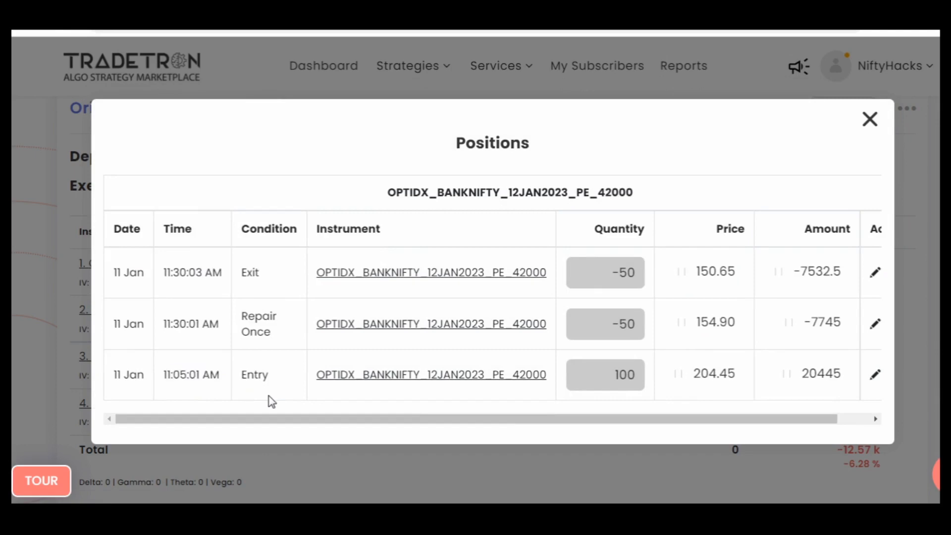
{"action": "left_click_drag", "start_coordinate": [162, 377], "coordinate": [221, 375]}
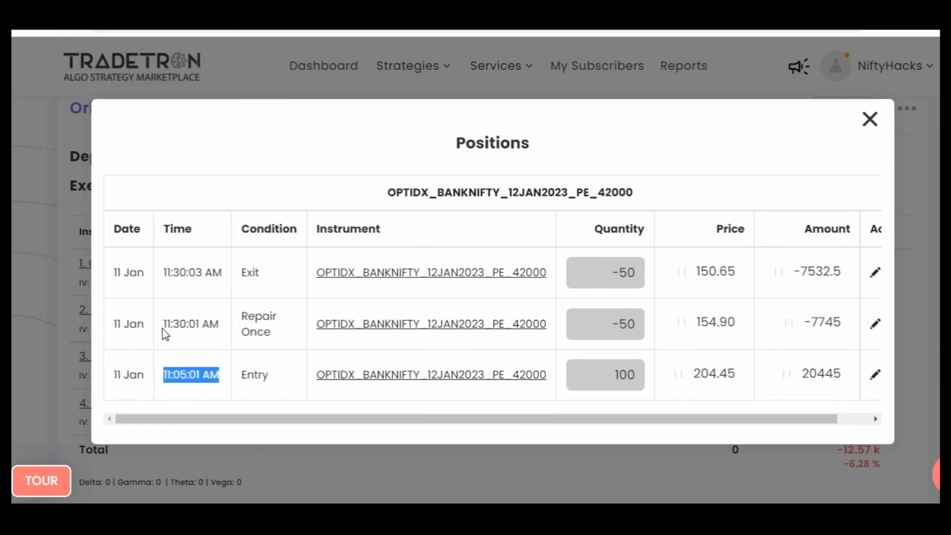
{"action": "left_click_drag", "start_coordinate": [167, 272], "coordinate": [222, 272]}
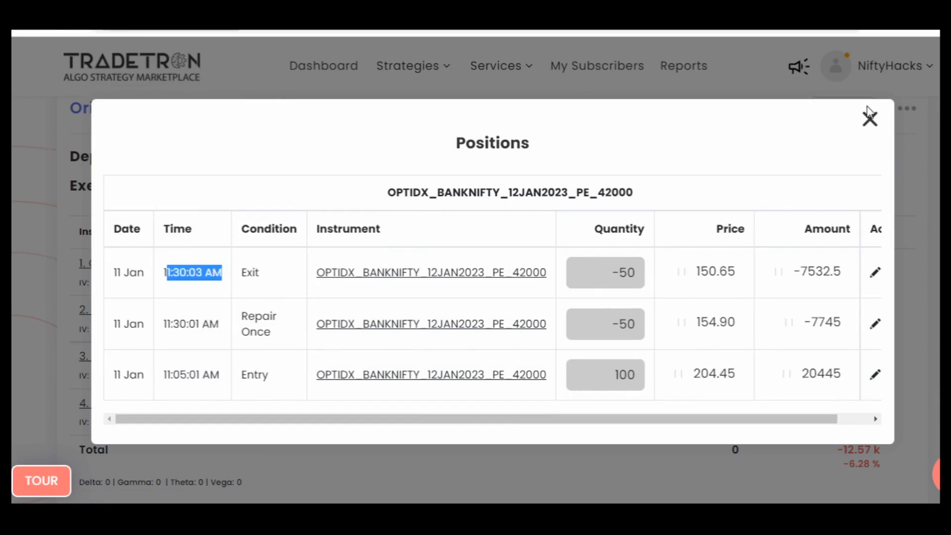
{"action": "left_click", "coordinate": [868, 121]}
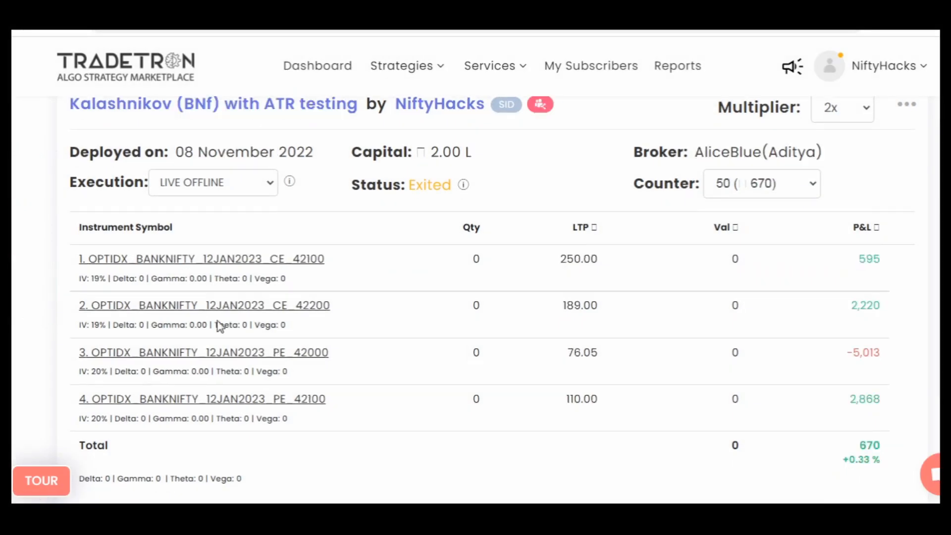
Step: Open the ATR testing strategy's PE_42000 positions, highlight the entry and exit times, and close the positions
{"action": "left_click", "coordinate": [275, 355]}
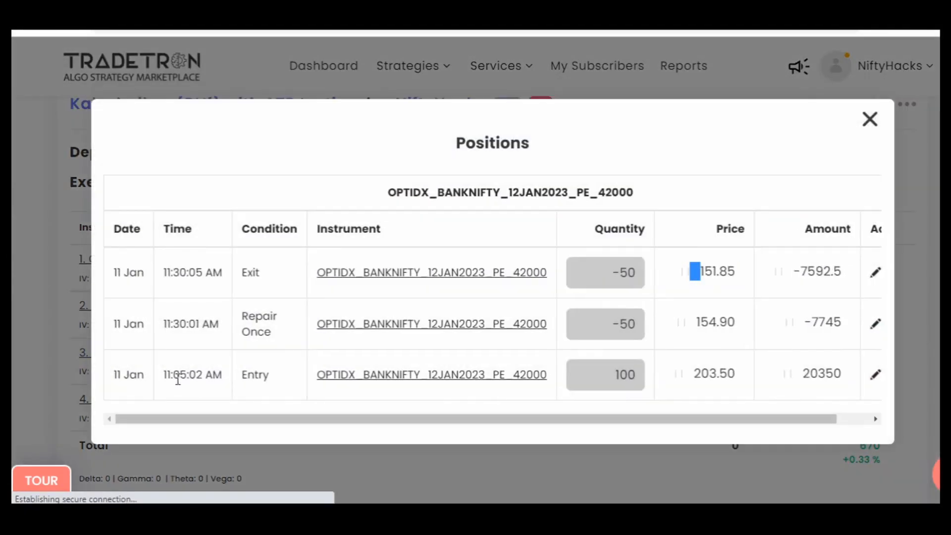
{"action": "left_click_drag", "start_coordinate": [164, 375], "coordinate": [222, 375]}
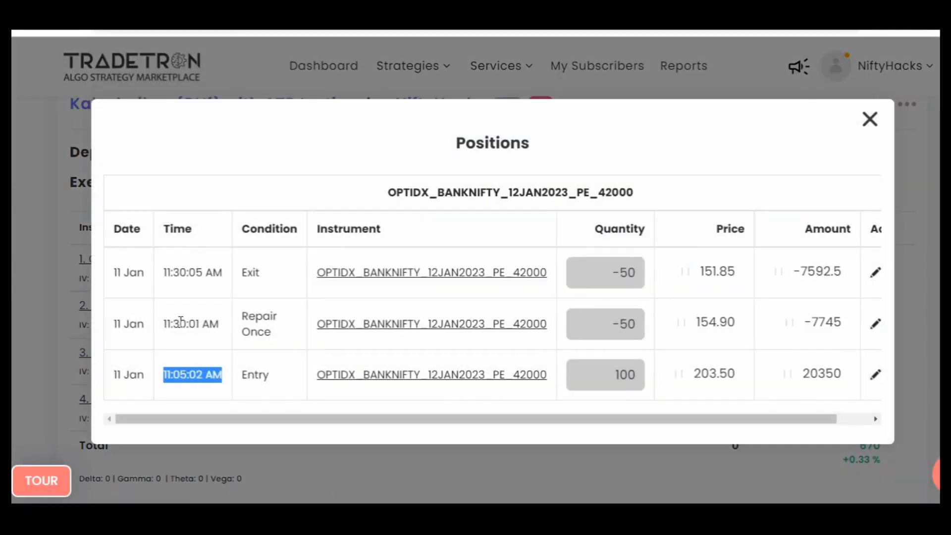
{"action": "left_click_drag", "start_coordinate": [196, 272], "coordinate": [242, 282]}
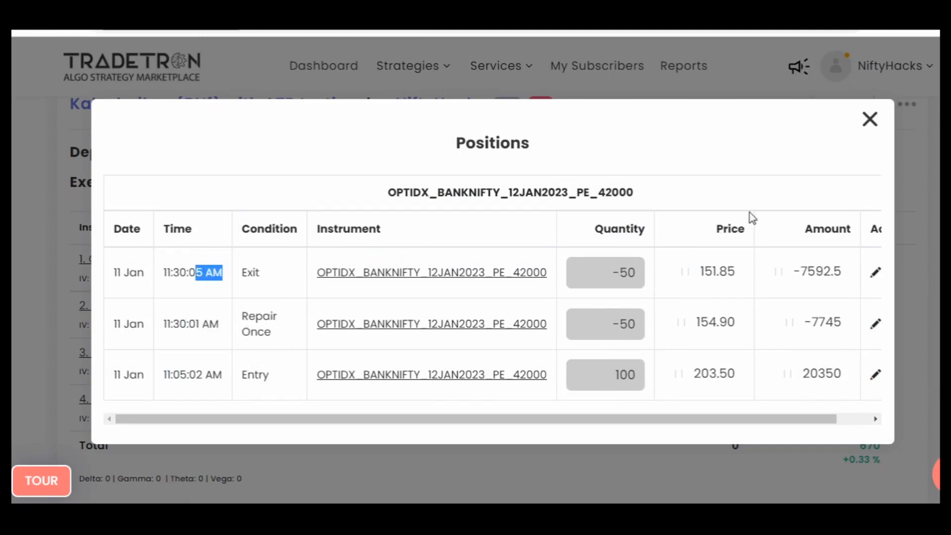
{"action": "left_click", "coordinate": [870, 120]}
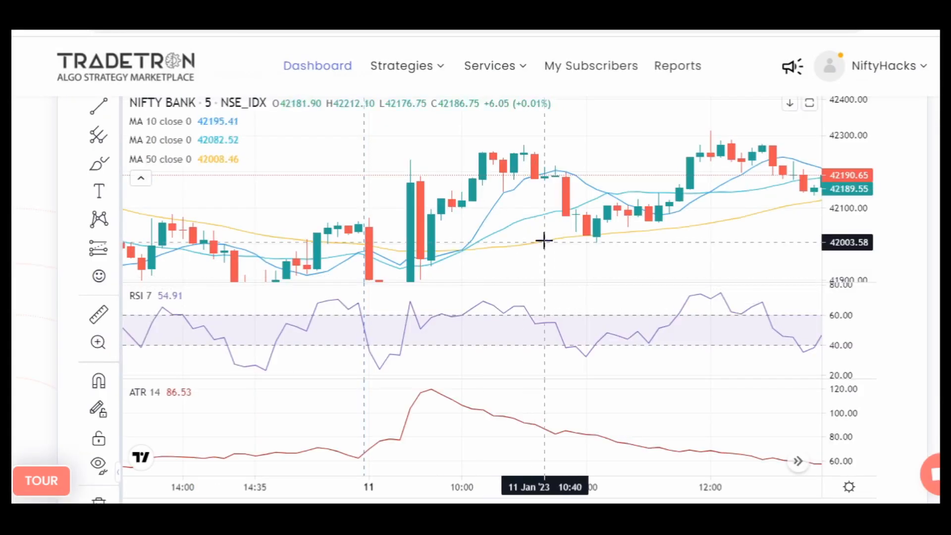
Step: Place a black horizontal line snapped to the 10:50 candle's close at 42076.85 on the BankNifty chart
{"action": "left_click_drag", "start_coordinate": [726, 206], "coordinate": [603, 112]}
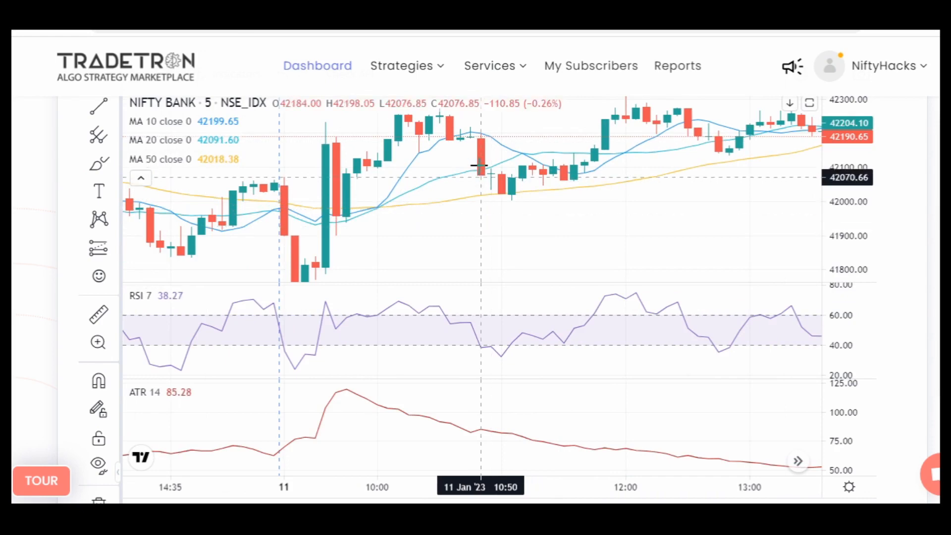
{"action": "left_click", "coordinate": [481, 197]}
{"action": "left_click_drag", "start_coordinate": [479, 221], "coordinate": [485, 240]}
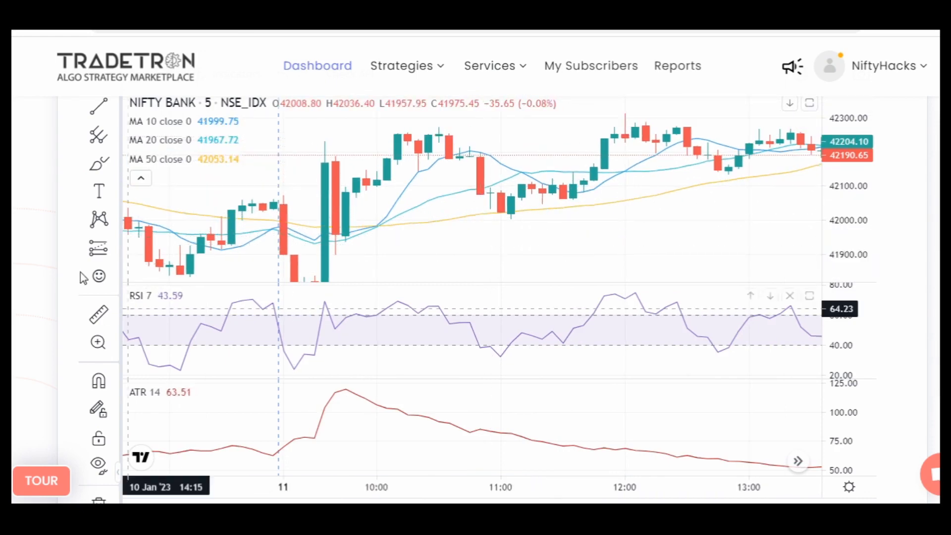
{"action": "left_click", "coordinate": [115, 110]}
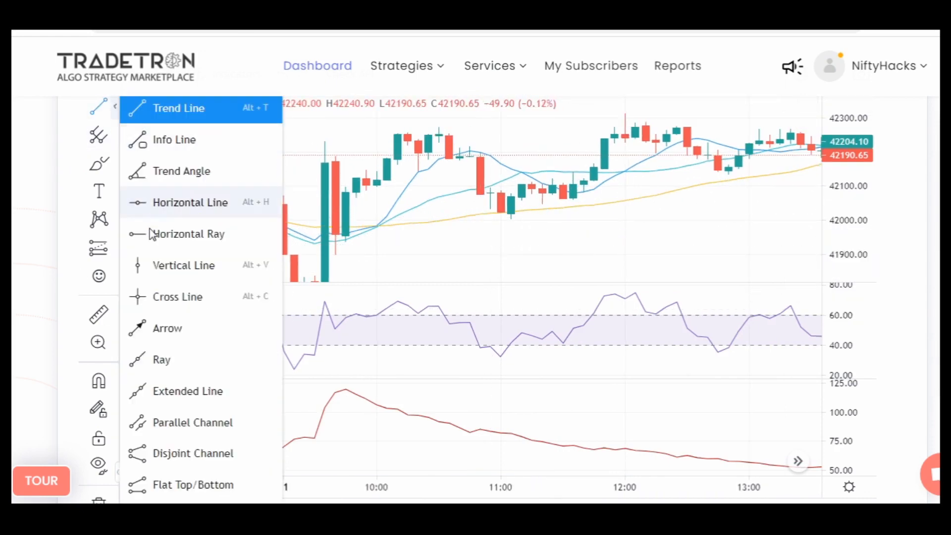
{"action": "left_click", "coordinate": [163, 204]}
{"action": "left_click", "coordinate": [99, 380]}
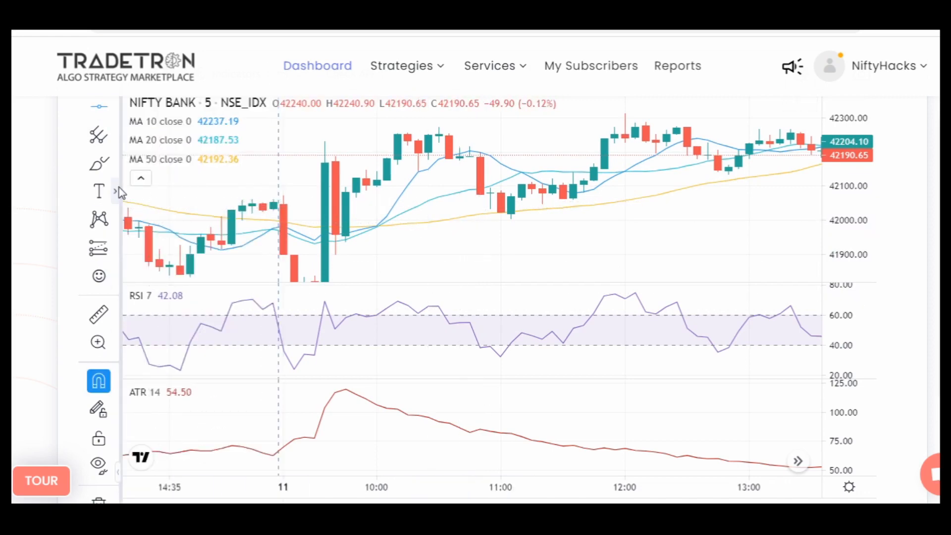
{"action": "left_click", "coordinate": [480, 198]}
{"action": "left_click", "coordinate": [512, 119]}
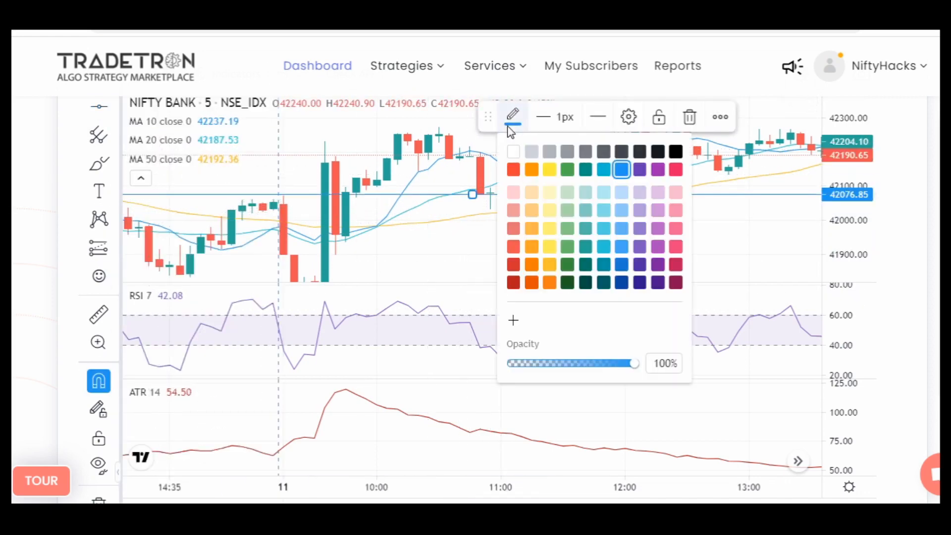
{"action": "left_click", "coordinate": [677, 150]}
{"action": "left_click", "coordinate": [569, 220]}
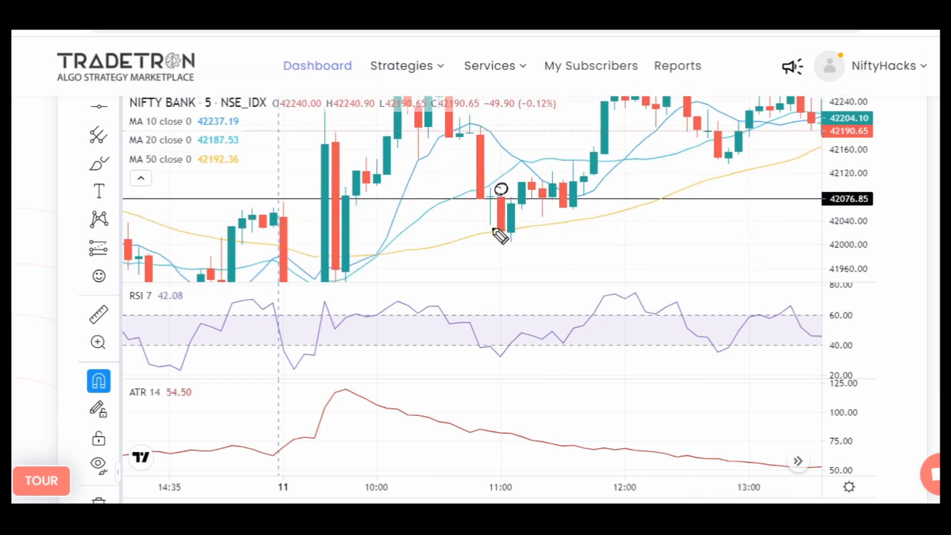
Step: Annotate the 10:50 trigger candle's low with "TC low" and an arrow, and mark the drop to the 11:00 candle's close
{"action": "mouse_move", "coordinate": [484, 203]}
{"action": "left_mouse_down"}
{"action": "mouse_move", "coordinate": [440, 222]}
{"action": "mouse_move", "coordinate": [422, 214]}
{"action": "mouse_move", "coordinate": [435, 227]}
{"action": "mouse_move", "coordinate": [420, 243]}
{"action": "mouse_move", "coordinate": [435, 238]}
{"action": "left_mouse_up"}
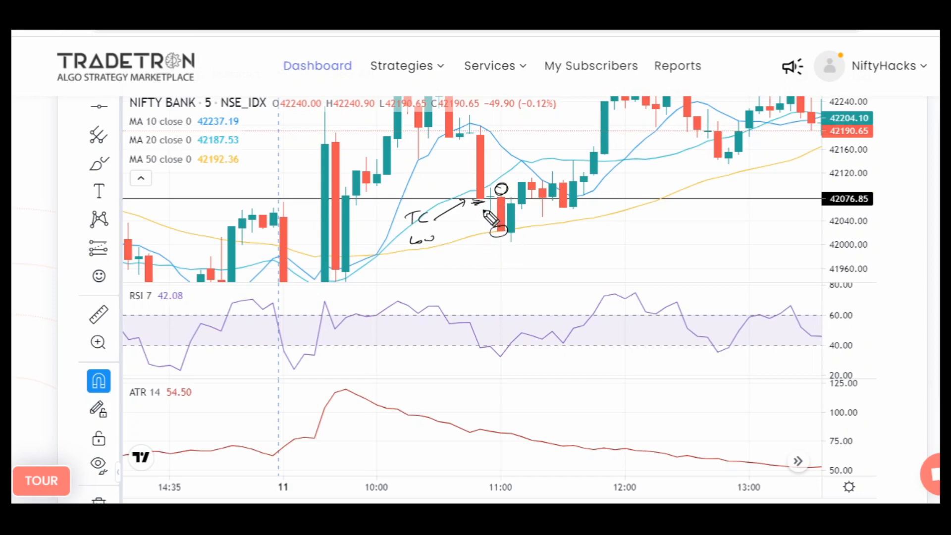
{"action": "left_click_drag", "start_coordinate": [515, 230], "coordinate": [588, 240]}
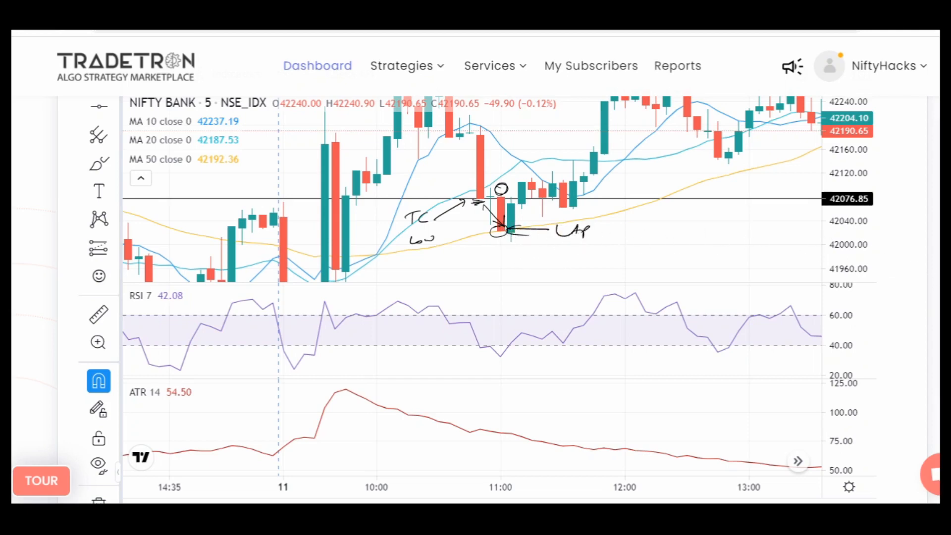
{"action": "left_click_drag", "start_coordinate": [522, 237], "coordinate": [574, 237]}
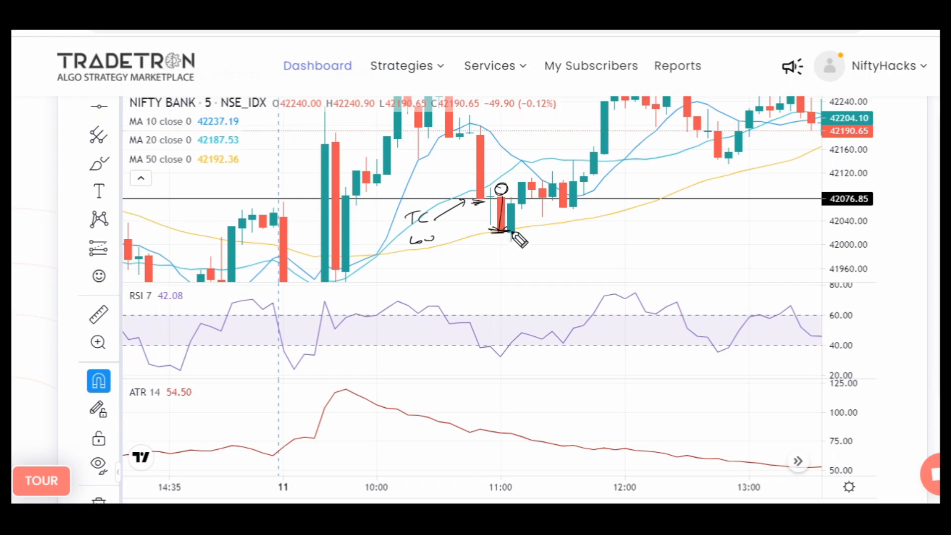
{"action": "left_click_drag", "start_coordinate": [506, 233], "coordinate": [517, 240]}
{"action": "left_click_drag", "start_coordinate": [476, 203], "coordinate": [506, 230]}
{"action": "left_click_drag", "start_coordinate": [503, 221], "coordinate": [504, 228]}
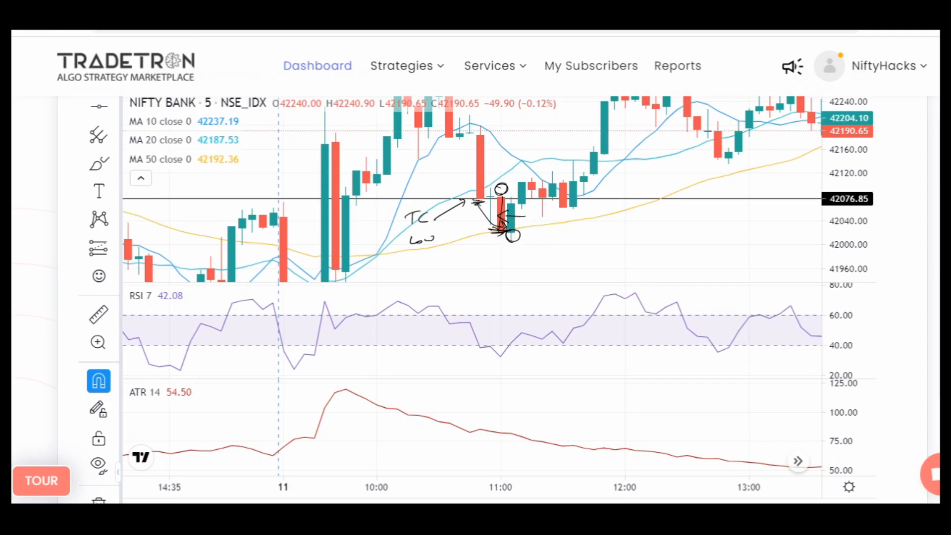
{"action": "left_click_drag", "start_coordinate": [529, 221], "coordinate": [511, 237]}
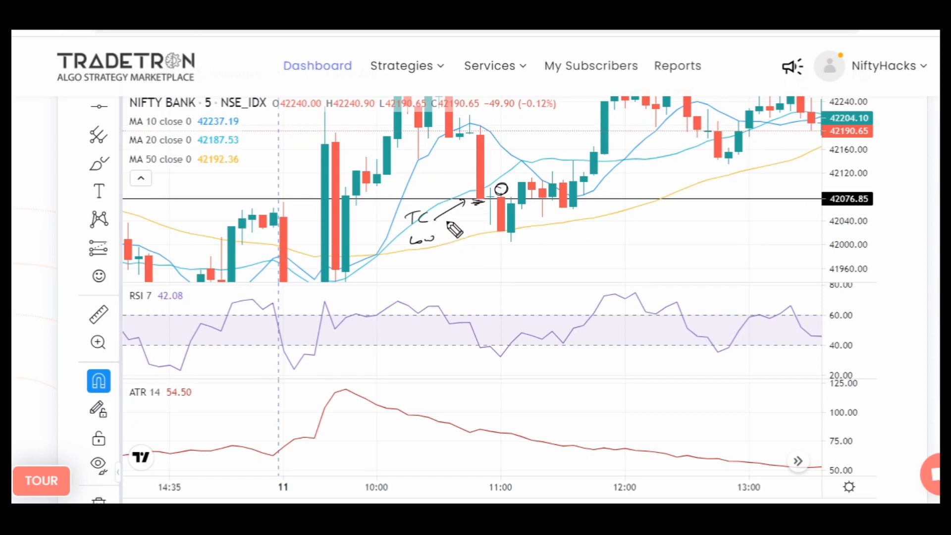
Step: Label the 10:50 candle "TC" with an arrow and underline the label
{"action": "left_click_drag", "start_coordinate": [434, 165], "coordinate": [467, 162]}
{"action": "left_click_drag", "start_coordinate": [460, 158], "coordinate": [458, 169]}
{"action": "left_click_drag", "start_coordinate": [406, 165], "coordinate": [407, 173]}
{"action": "left_click_drag", "start_coordinate": [400, 167], "coordinate": [424, 168]}
{"action": "mouse_move", "coordinate": [404, 179]}
{"action": "left_mouse_down"}
{"action": "mouse_move", "coordinate": [428, 172]}
{"action": "mouse_move", "coordinate": [434, 187]}
{"action": "left_mouse_up"}
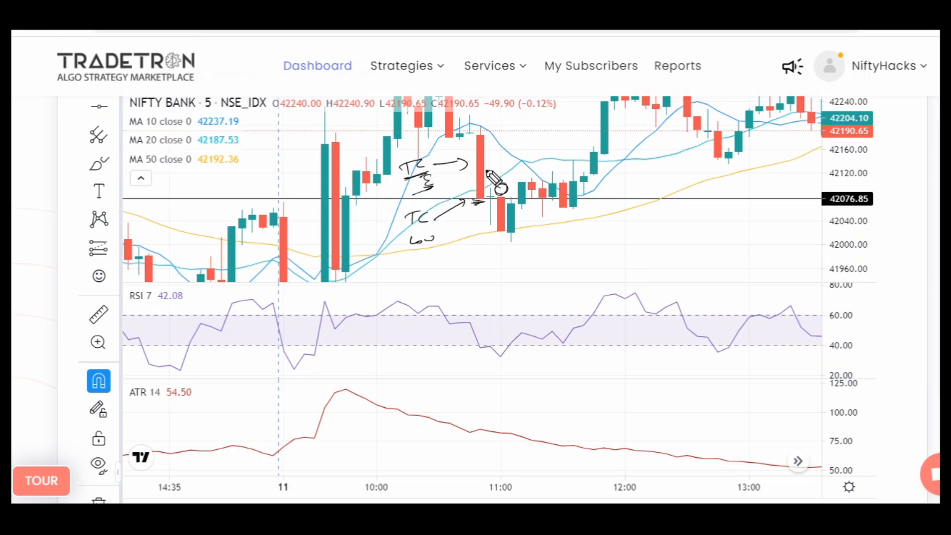
Step: Mark the trigger candle and the 11:00 candle's open and close, labelling the close "E" with an arrow
{"action": "left_click_drag", "start_coordinate": [483, 170], "coordinate": [503, 164]}
{"action": "mouse_move", "coordinate": [492, 162]}
{"action": "left_mouse_down"}
{"action": "mouse_move", "coordinate": [496, 174]}
{"action": "mouse_move", "coordinate": [477, 201]}
{"action": "mouse_move", "coordinate": [496, 233]}
{"action": "mouse_move", "coordinate": [442, 260]}
{"action": "left_mouse_up"}
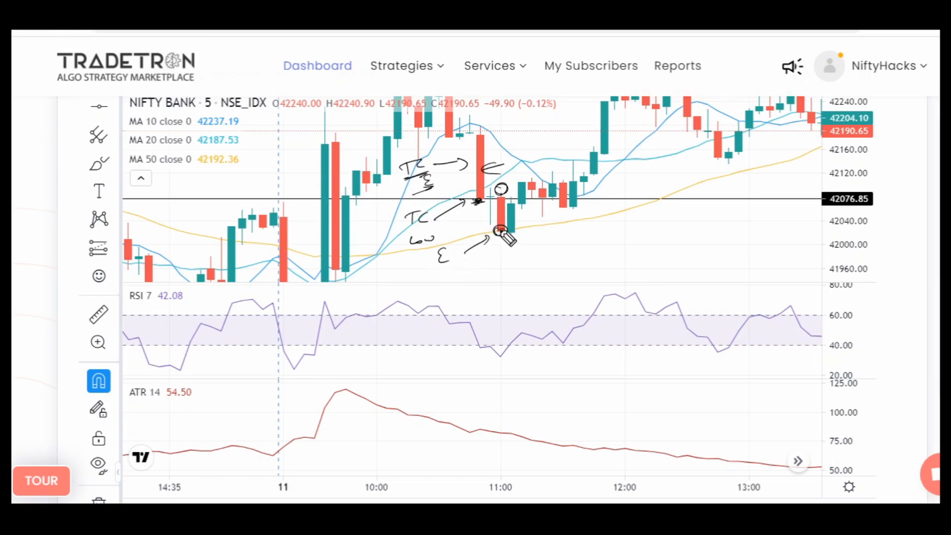
{"action": "left_click_drag", "start_coordinate": [502, 232], "coordinate": [496, 238]}
{"action": "left_click_drag", "start_coordinate": [520, 176], "coordinate": [506, 194]}
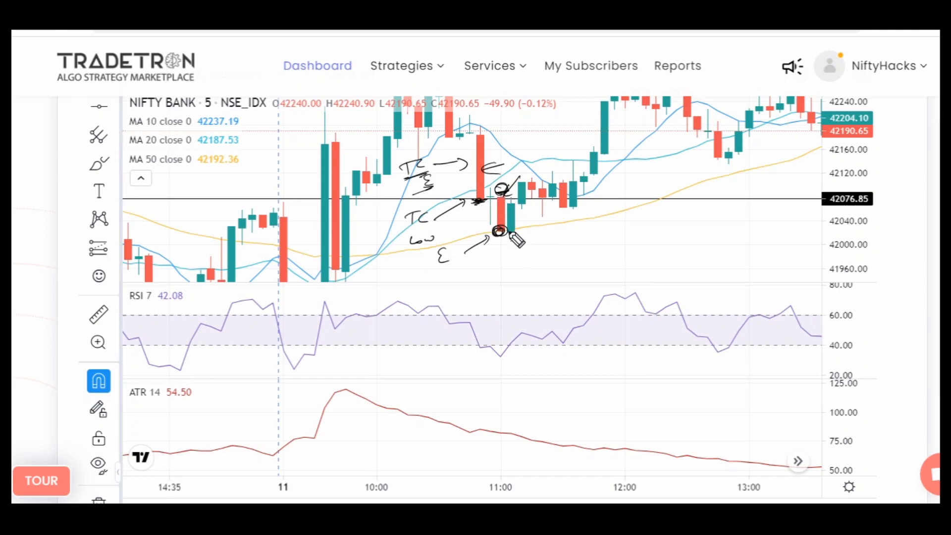
Step: Annotate the entry with an arrow and "11:05", and label the 11:00 candle "11" with an arrow
{"action": "mouse_move", "coordinate": [517, 233]}
{"action": "left_mouse_down"}
{"action": "mouse_move", "coordinate": [537, 233]}
{"action": "mouse_move", "coordinate": [529, 238]}
{"action": "left_mouse_up"}
{"action": "left_click_drag", "start_coordinate": [544, 230], "coordinate": [553, 237]}
{"action": "left_click_drag", "start_coordinate": [559, 231], "coordinate": [569, 236]}
{"action": "left_click_drag", "start_coordinate": [553, 244], "coordinate": [574, 242]}
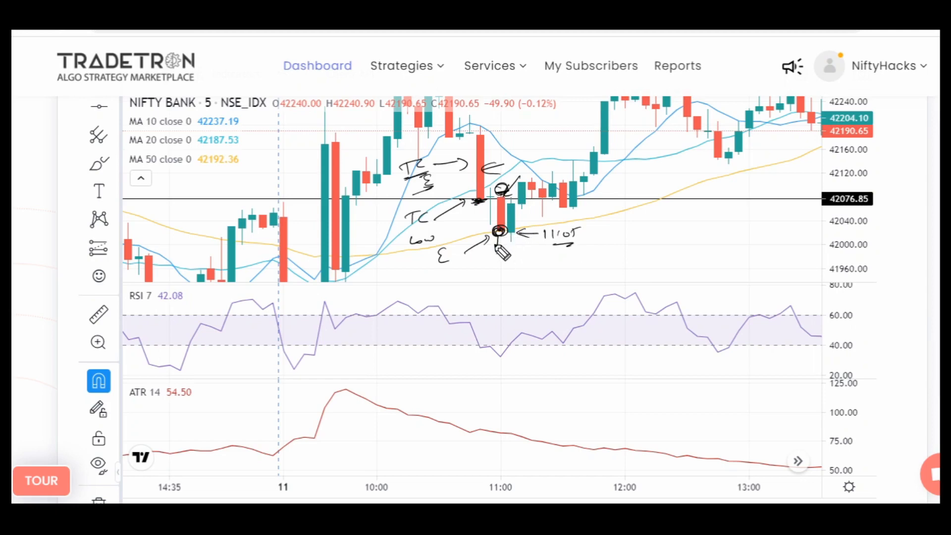
{"action": "left_click_drag", "start_coordinate": [498, 246], "coordinate": [486, 269]}
{"action": "left_click_drag", "start_coordinate": [491, 262], "coordinate": [492, 270]}
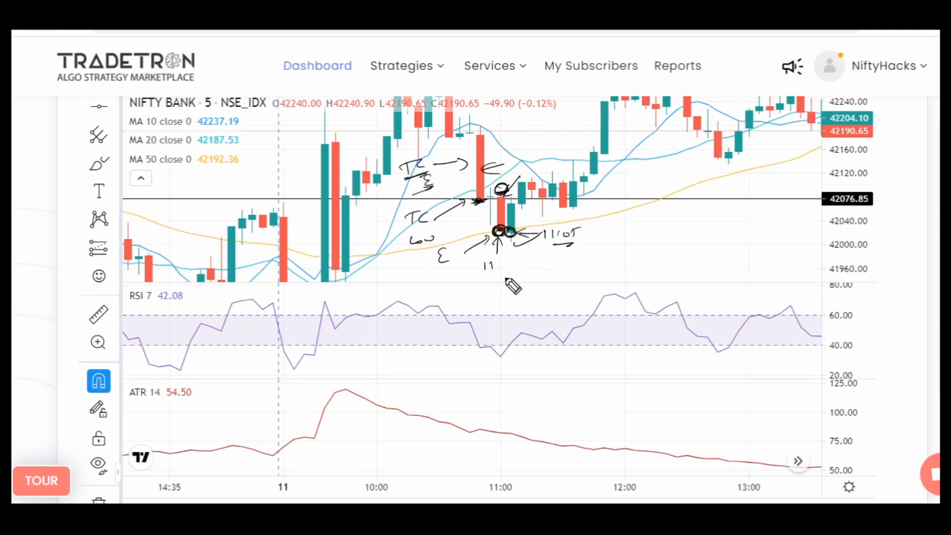
Step: Mark the 11:00 candle's open once more, and erase all annotations from the chart
{"action": "mouse_move", "coordinate": [560, 221]}
{"action": "left_mouse_down"}
{"action": "mouse_move", "coordinate": [550, 257]}
{"action": "mouse_move", "coordinate": [532, 232]}
{"action": "mouse_move", "coordinate": [500, 230]}
{"action": "mouse_move", "coordinate": [527, 184]}
{"action": "mouse_move", "coordinate": [498, 176]}
{"action": "mouse_move", "coordinate": [525, 174]}
{"action": "left_mouse_up"}
{"action": "key", "text": "e"}
{"action": "left_click_drag", "start_coordinate": [525, 174], "coordinate": [518, 186]}
{"action": "left_click_drag", "start_coordinate": [518, 186], "coordinate": [512, 193]}
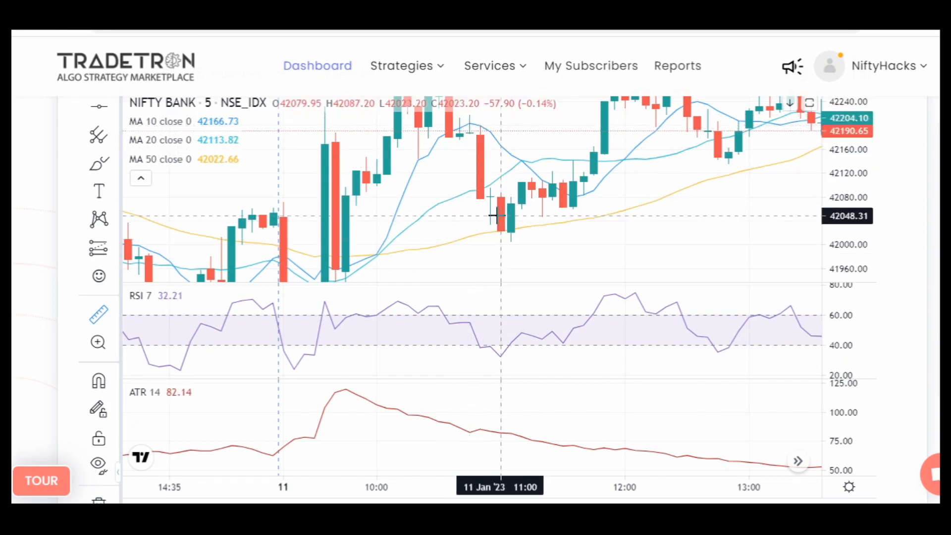
Step: Measure the price range from the 10:45 candle's high down to the 11:00 candle's close level
{"action": "left_click_drag", "start_coordinate": [844, 150], "coordinate": [844, 217]}
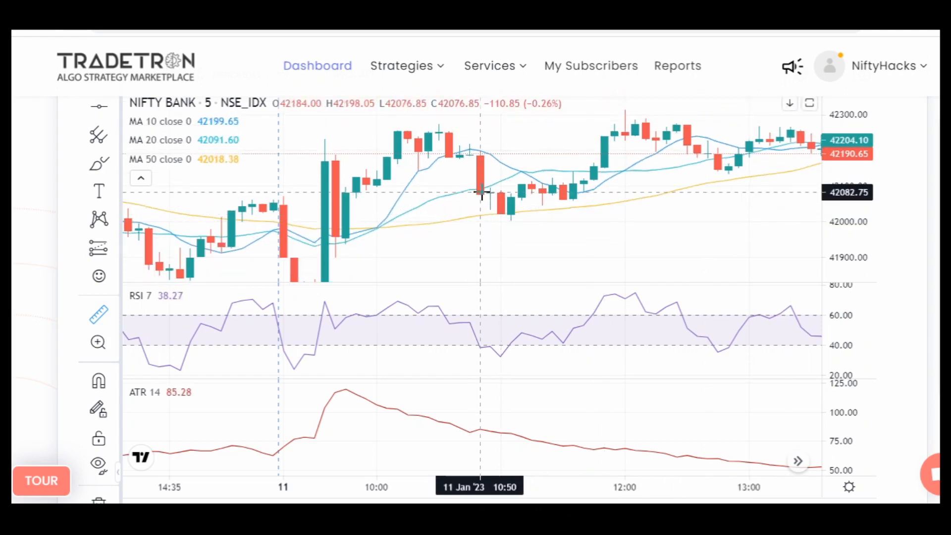
{"action": "left_click", "coordinate": [465, 144]}
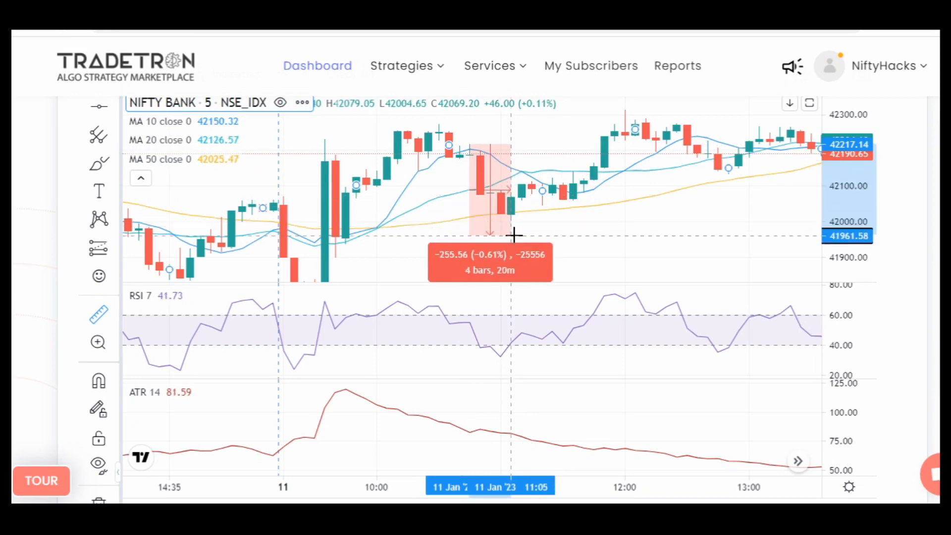
{"action": "left_click", "coordinate": [536, 213]}
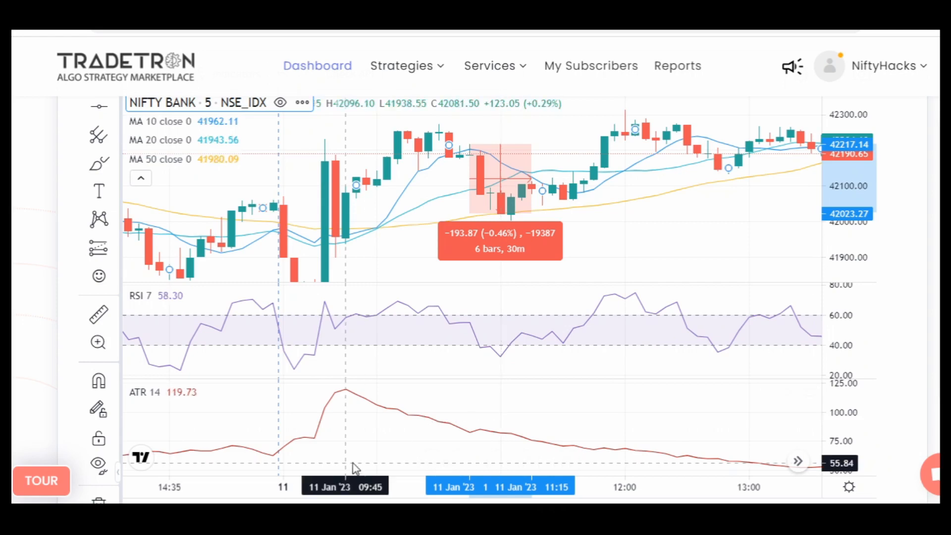
Step: Switch to the calculator, multiply the ATR value 82.14 by 2.3, and minimise the calculator
{"action": "key", "text": "alt+Tab"}
{"action": "left_click", "coordinate": [755, 286]}
{"action": "left_click", "coordinate": [755, 331]}
{"action": "left_click", "coordinate": [782, 354]}
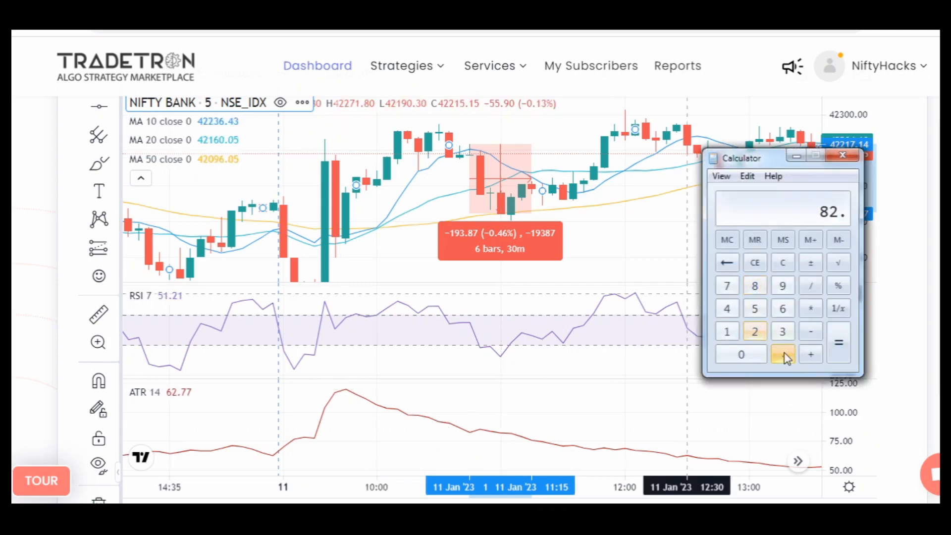
{"action": "left_click", "coordinate": [727, 331]}
{"action": "left_click", "coordinate": [727, 308]}
{"action": "left_click", "coordinate": [811, 309]}
{"action": "left_click", "coordinate": [755, 332]}
{"action": "left_click", "coordinate": [783, 355]}
{"action": "left_click", "coordinate": [782, 331]}
{"action": "left_click", "coordinate": [839, 342]}
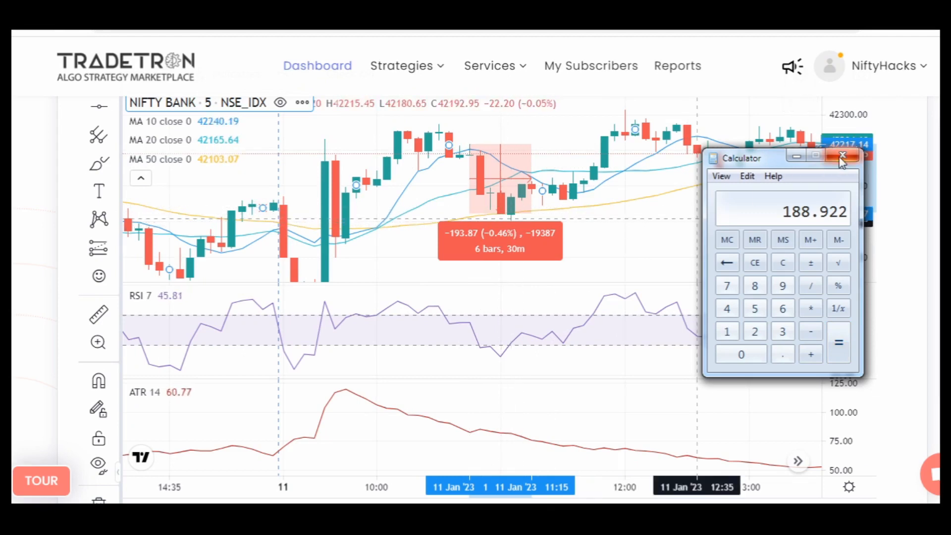
{"action": "left_click", "coordinate": [796, 156]}
Step: Replace the rough measurement with a magnet-snapped one from the 10:45 candle's high to the 11:05 candle's open
{"action": "left_click", "coordinate": [376, 257]}
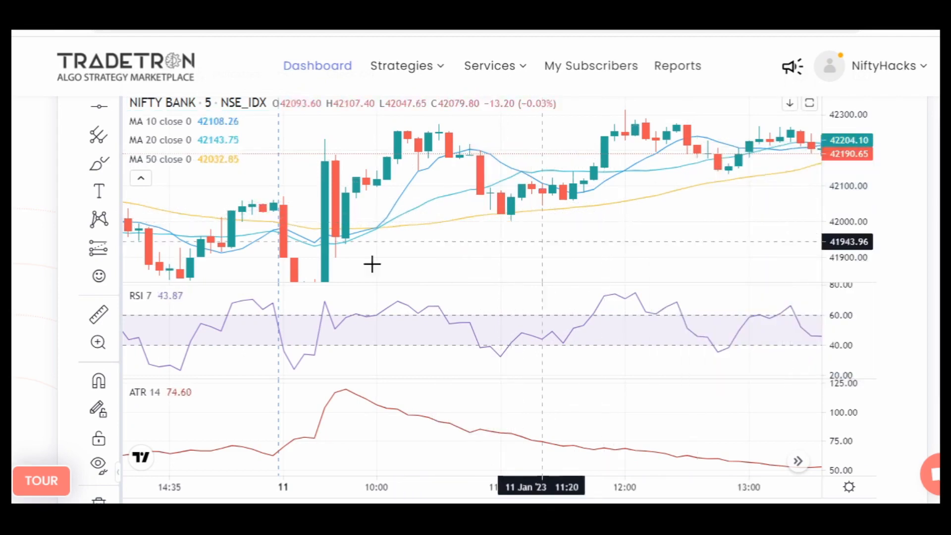
{"action": "left_click", "coordinate": [99, 380]}
{"action": "left_click", "coordinate": [108, 308]}
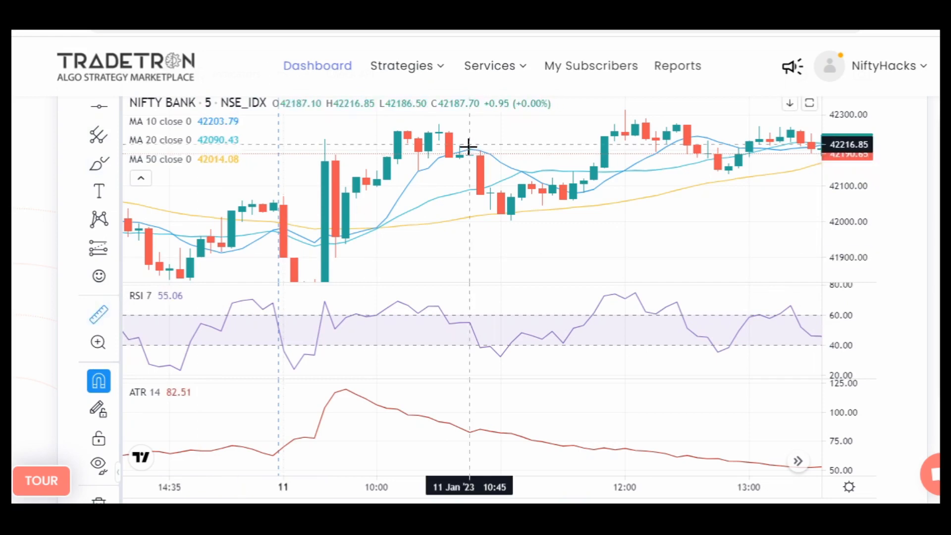
{"action": "left_click", "coordinate": [469, 145]}
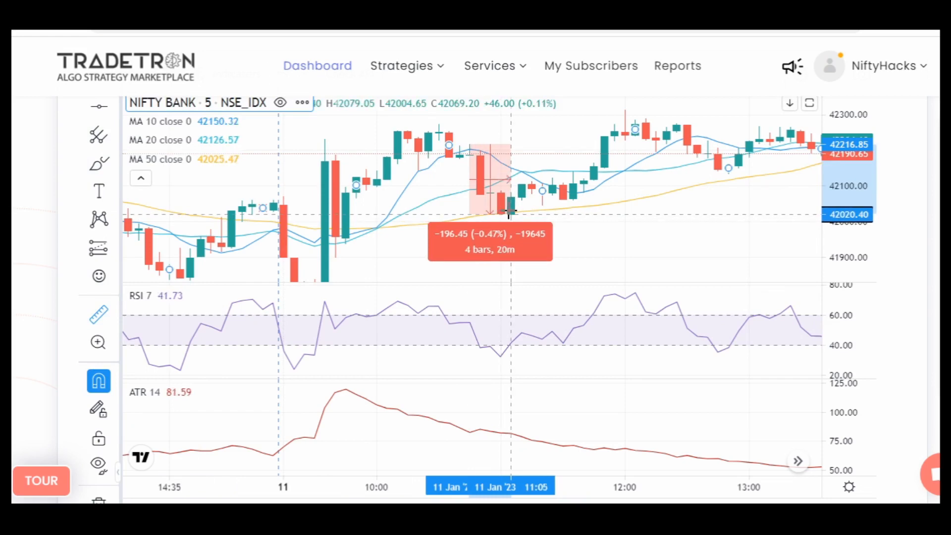
{"action": "left_click", "coordinate": [511, 214]}
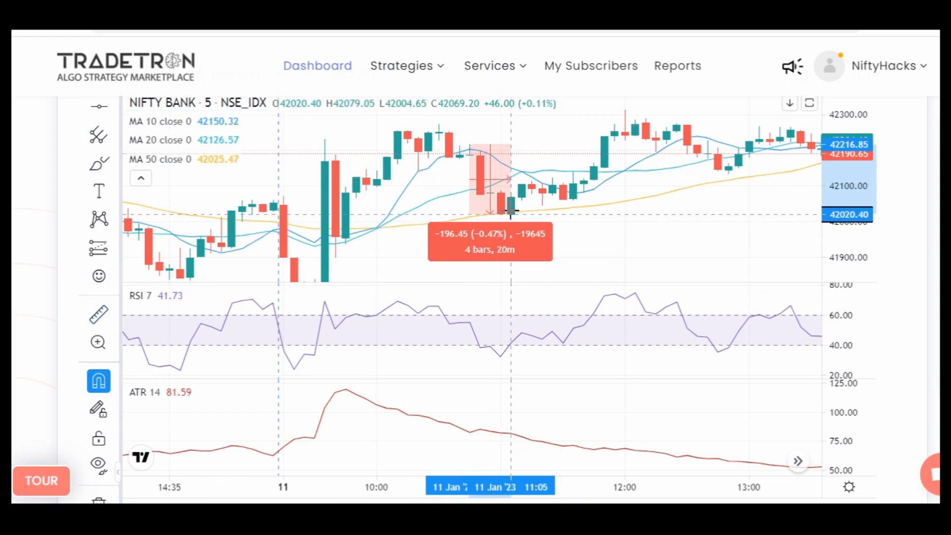
Step: Clear the measurement, and open and close the ATR testing strategy's PE_42000 positions
{"action": "left_click", "coordinate": [592, 216]}
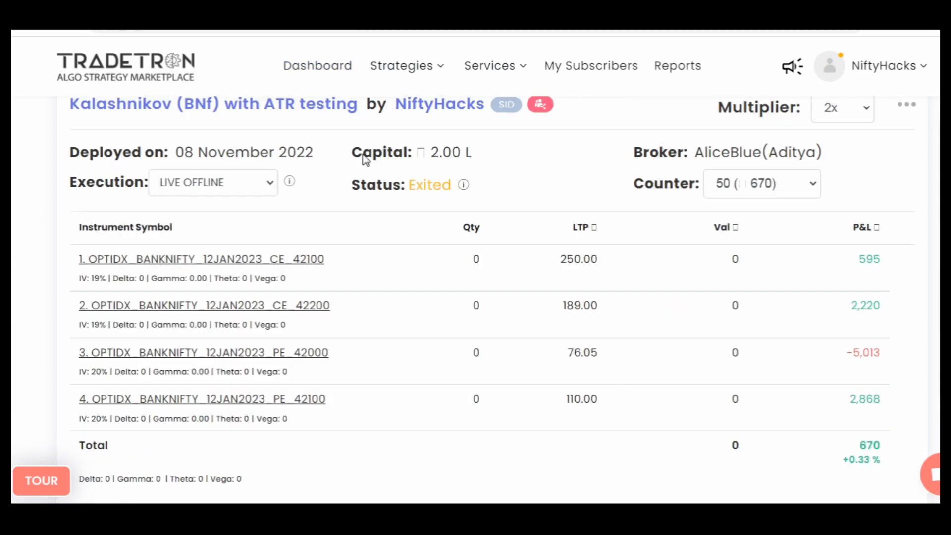
{"action": "left_click", "coordinate": [473, 352]}
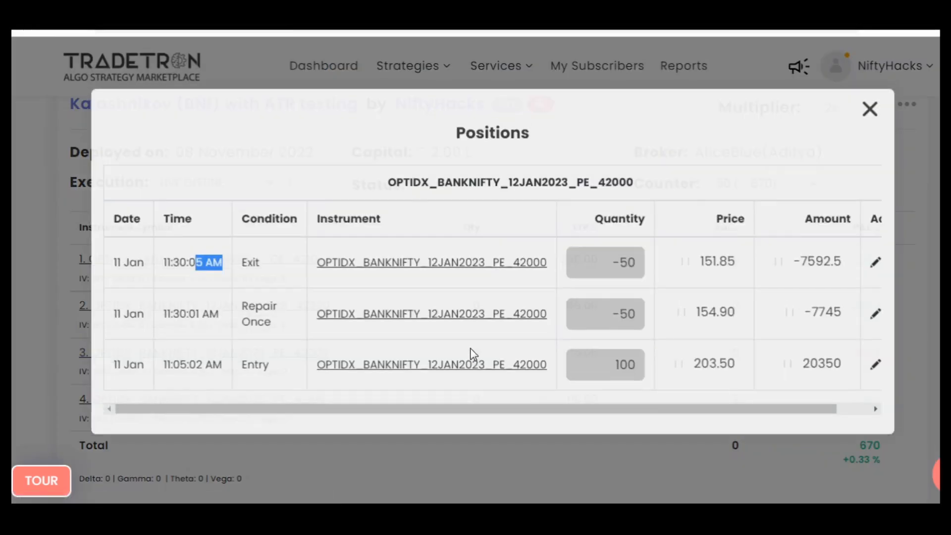
{"action": "key", "text": "Escape"}
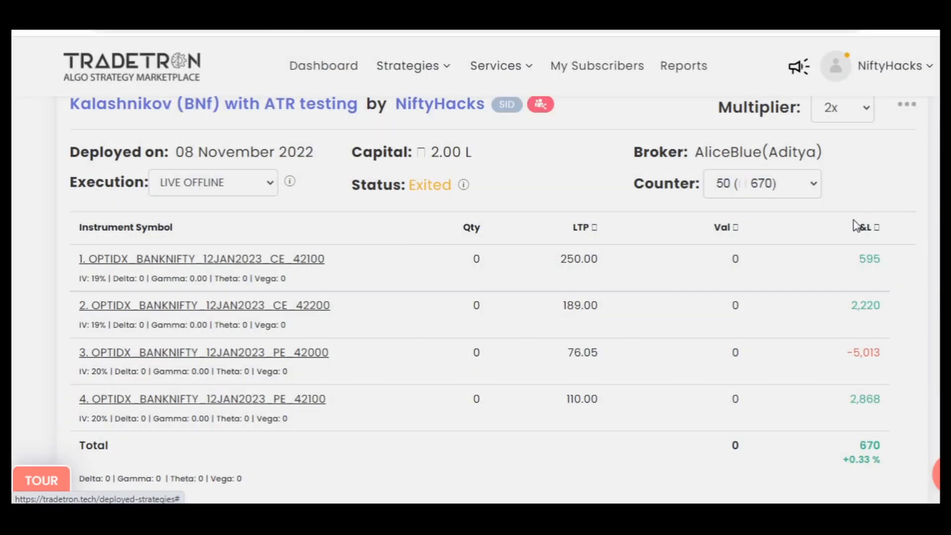
Step: Open the ATR testing strategy's notification log, look through its first page of entries, and go to page 2
{"action": "left_click", "coordinate": [906, 104]}
{"action": "left_click", "coordinate": [853, 246]}
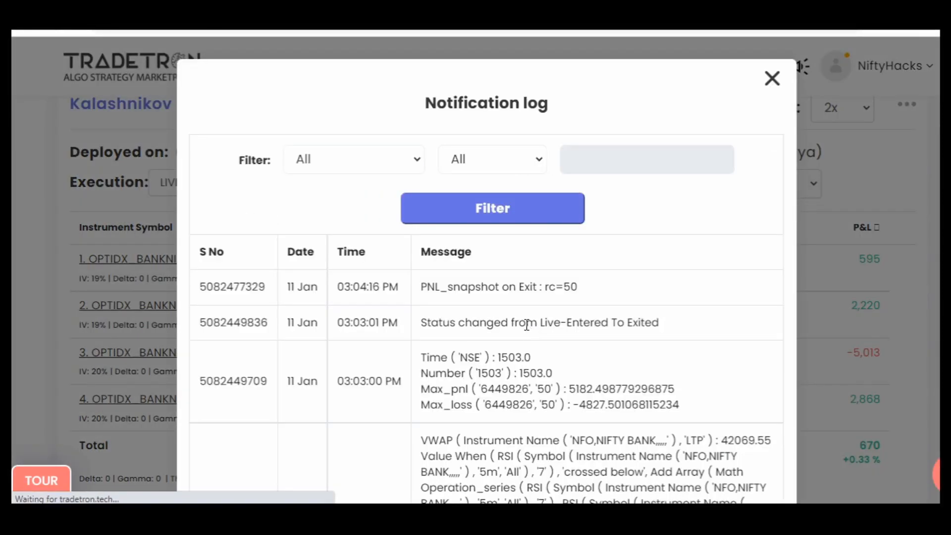
{"action": "scroll", "coordinate": [529, 331], "scroll_direction": "down", "scroll_amount": 10}
{"action": "scroll", "coordinate": [530, 331], "scroll_direction": "down", "scroll_amount": 15}
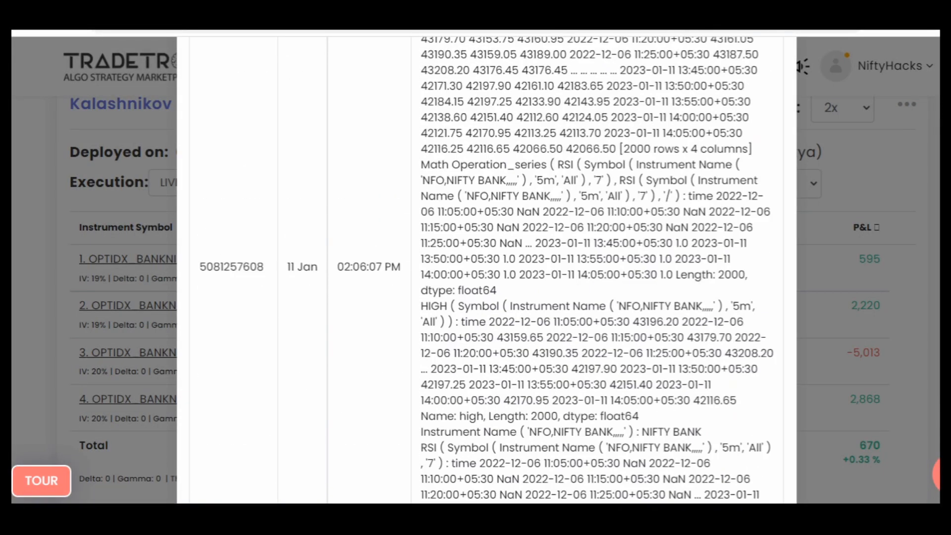
{"action": "scroll", "coordinate": [530, 331], "scroll_direction": "down", "scroll_amount": 15}
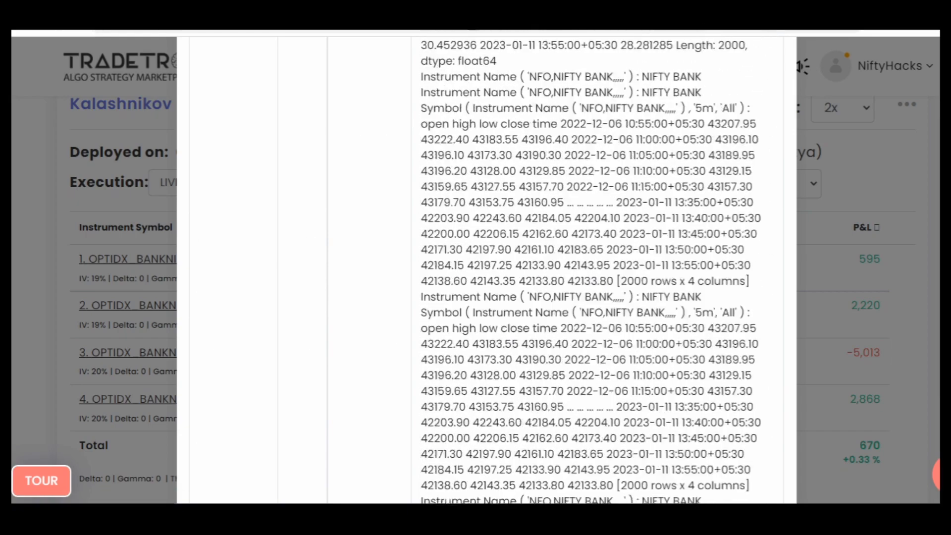
{"action": "scroll", "coordinate": [424, 348], "scroll_direction": "down", "scroll_amount": 10}
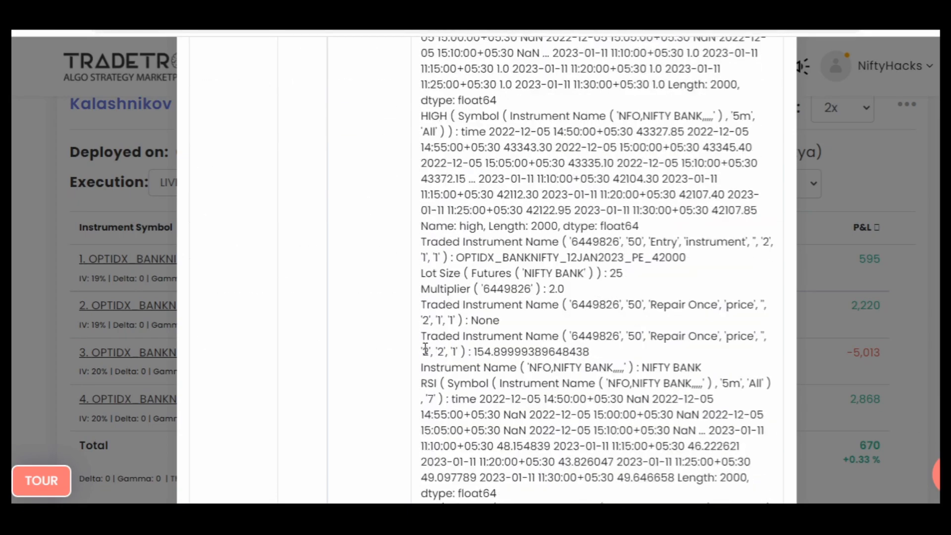
{"action": "scroll", "coordinate": [597, 270], "scroll_direction": "down", "scroll_amount": 15}
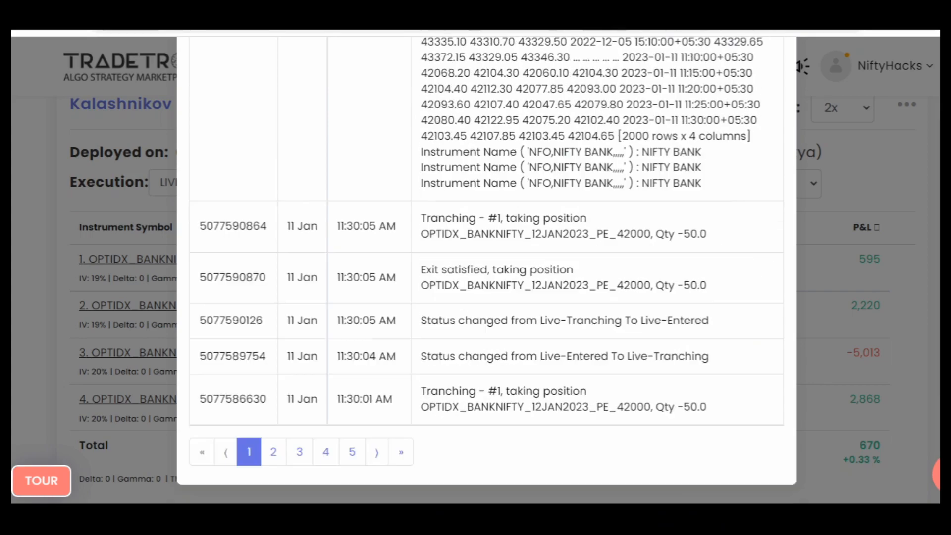
{"action": "left_click", "coordinate": [273, 452]}
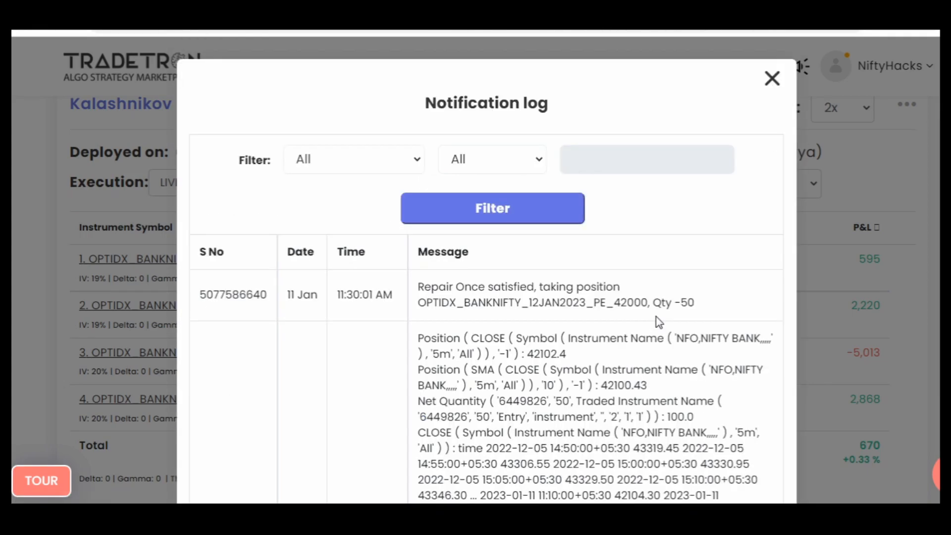
Step: Find the 11:05:12 AM status change to Live-Entered in the notification log and highlight its message
{"action": "scroll", "coordinate": [462, 349], "scroll_direction": "down", "scroll_amount": 5}
{"action": "scroll", "coordinate": [373, 327], "scroll_direction": "down", "scroll_amount": 12}
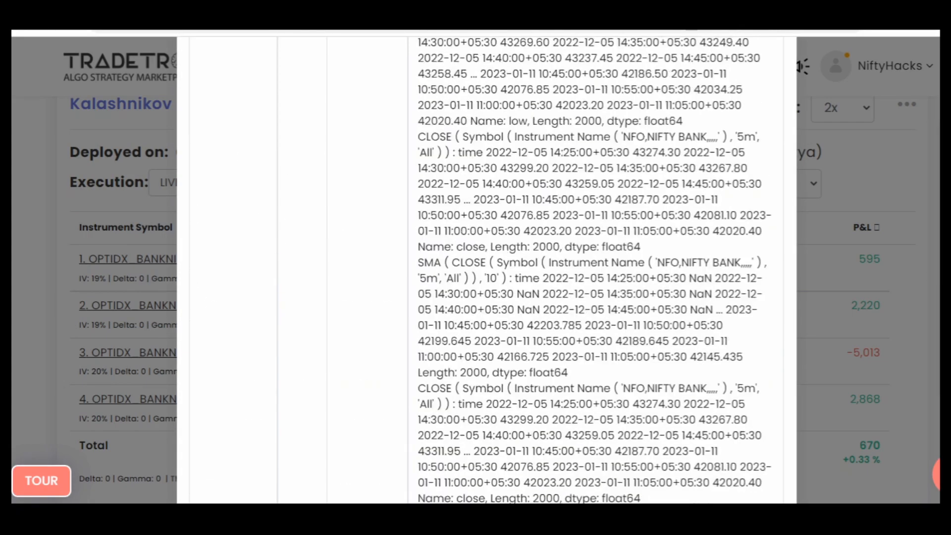
{"action": "scroll", "coordinate": [372, 327], "scroll_direction": "down", "scroll_amount": 15}
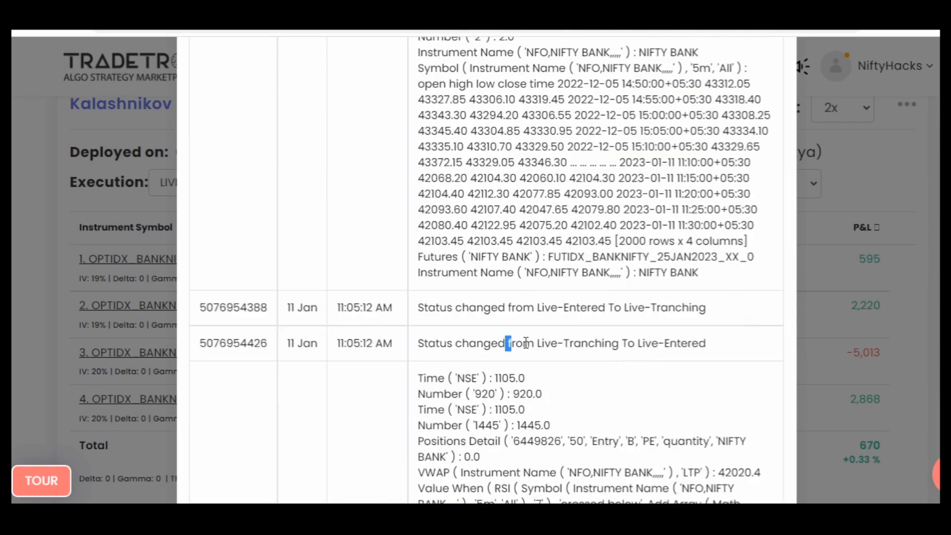
{"action": "left_click_drag", "start_coordinate": [526, 343], "coordinate": [734, 352]}
{"action": "scroll", "coordinate": [444, 304], "scroll_direction": "down", "scroll_amount": 3}
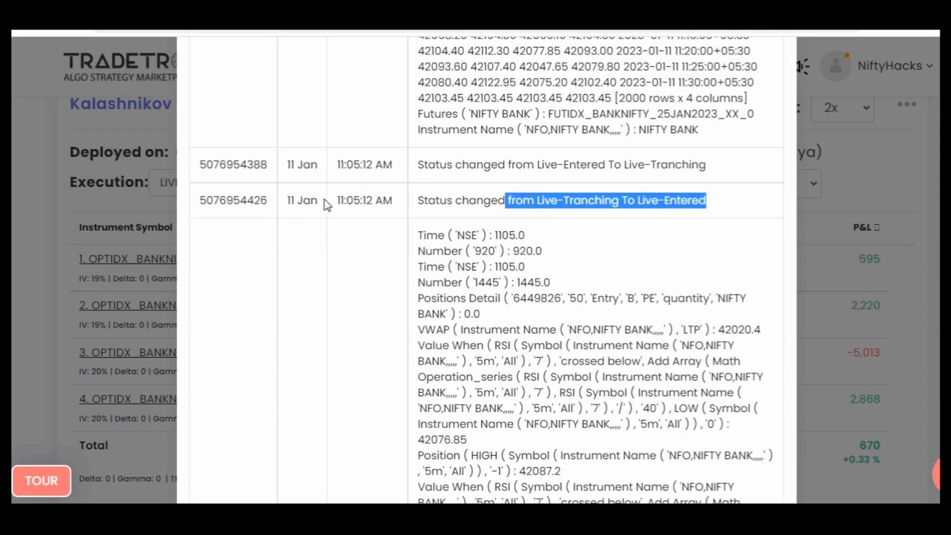
{"action": "scroll", "coordinate": [532, 240], "scroll_direction": "down", "scroll_amount": 9}
{"action": "scroll", "coordinate": [538, 255], "scroll_direction": "up", "scroll_amount": 7}
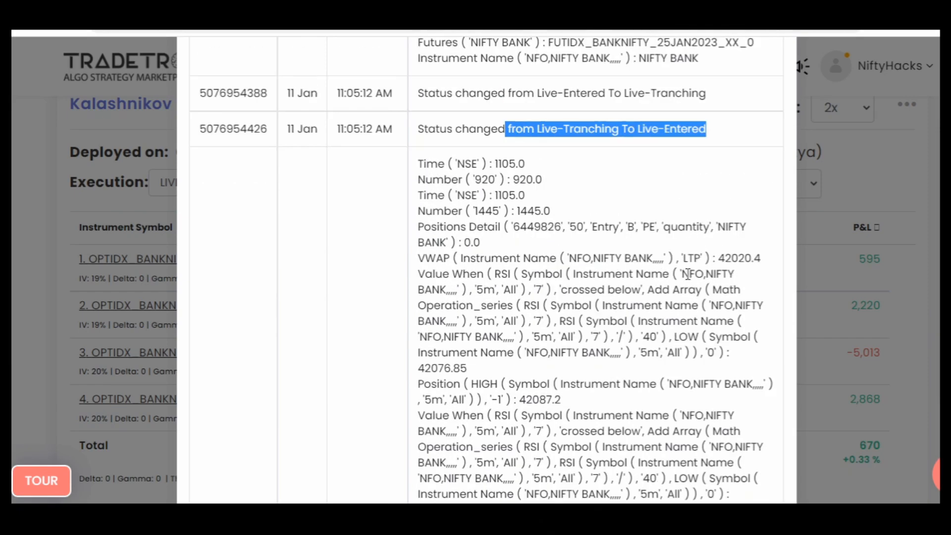
Step: Highlight the NSE time values and the NIFTY BANK LTP in the 11:05:12 AM entry's condition details
{"action": "left_click_drag", "start_coordinate": [490, 163], "coordinate": [539, 168]}
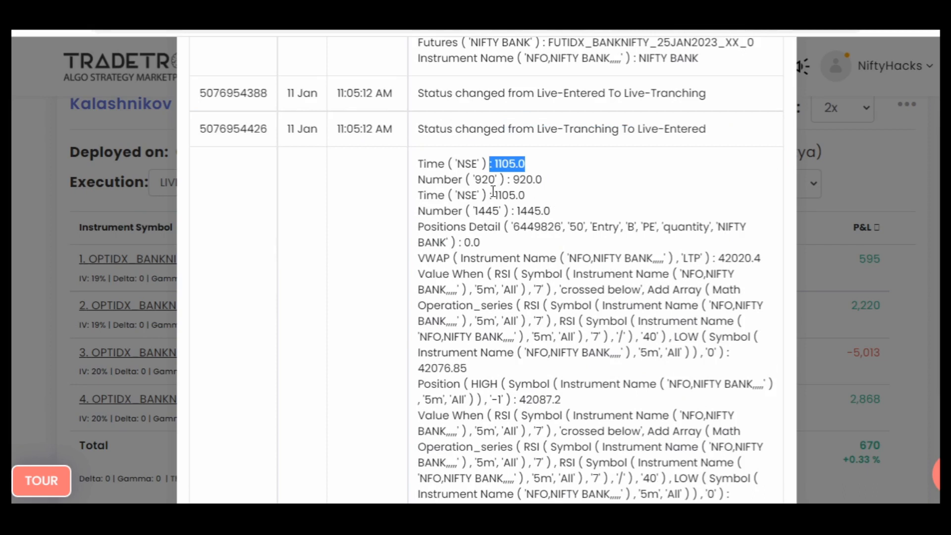
{"action": "left_click_drag", "start_coordinate": [493, 195], "coordinate": [525, 196]}
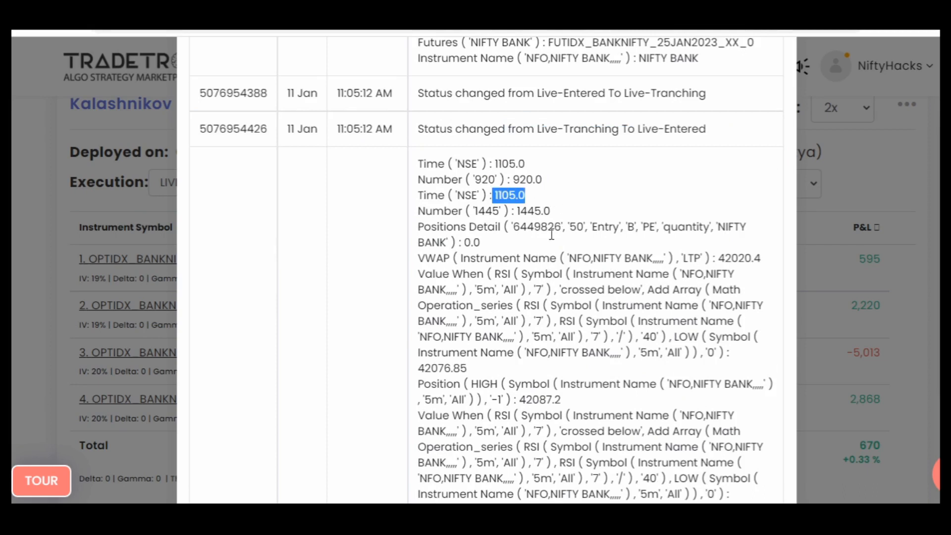
{"action": "left_click", "coordinate": [606, 283]}
{"action": "scroll", "coordinate": [606, 277], "scroll_direction": "down", "scroll_amount": 2}
{"action": "left_click_drag", "start_coordinate": [715, 188], "coordinate": [762, 186]}
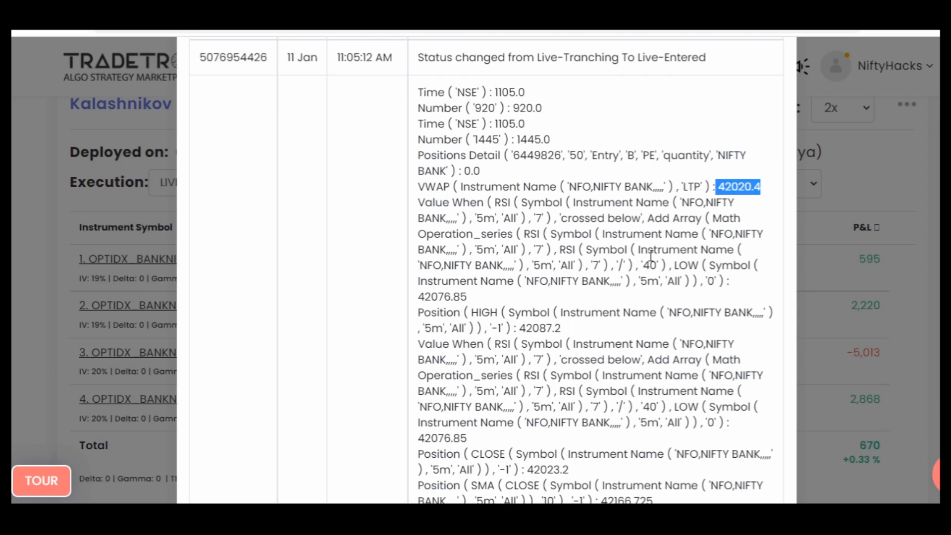
{"action": "left_click", "coordinate": [617, 208]}
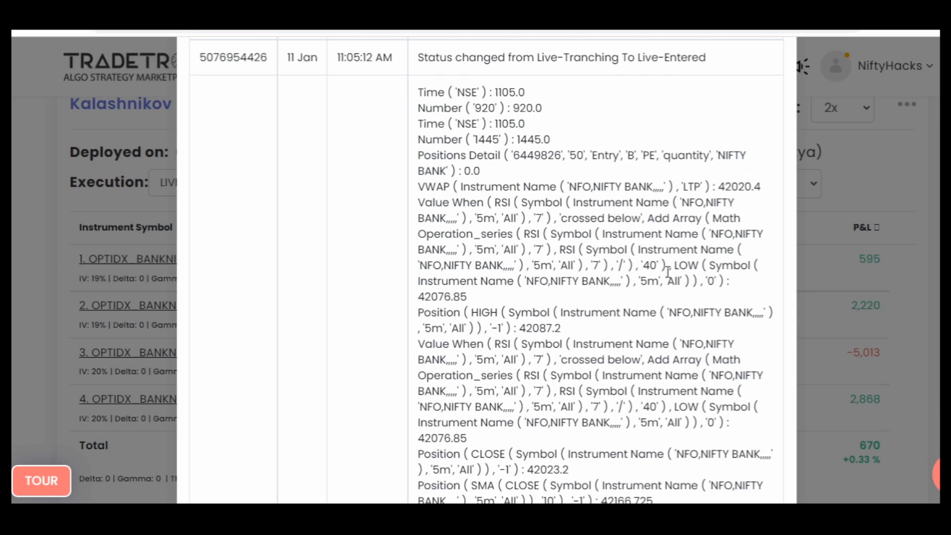
Step: Read the 11:05 entry's conditions through to the ATR section, highlighting the Highest High Value, the LOW term and its result
{"action": "scroll", "coordinate": [592, 275], "scroll_direction": "down", "scroll_amount": 2}
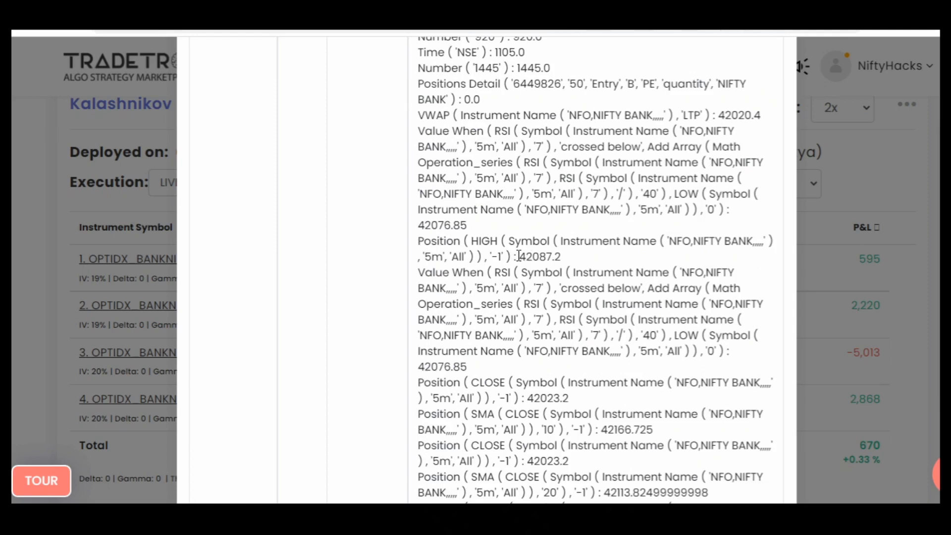
{"action": "scroll", "coordinate": [601, 274], "scroll_direction": "down", "scroll_amount": 2}
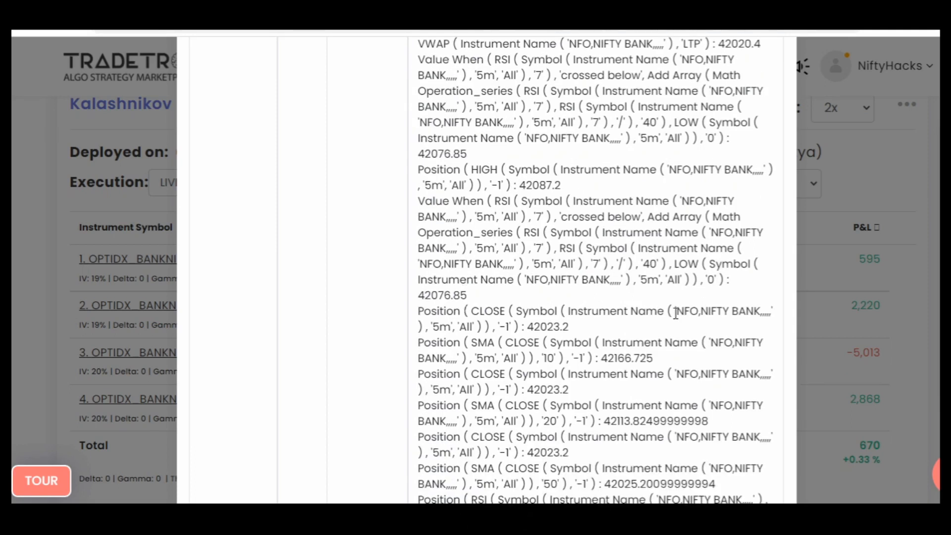
{"action": "scroll", "coordinate": [675, 313], "scroll_direction": "up", "scroll_amount": 2}
{"action": "scroll", "coordinate": [666, 279], "scroll_direction": "down", "scroll_amount": 8}
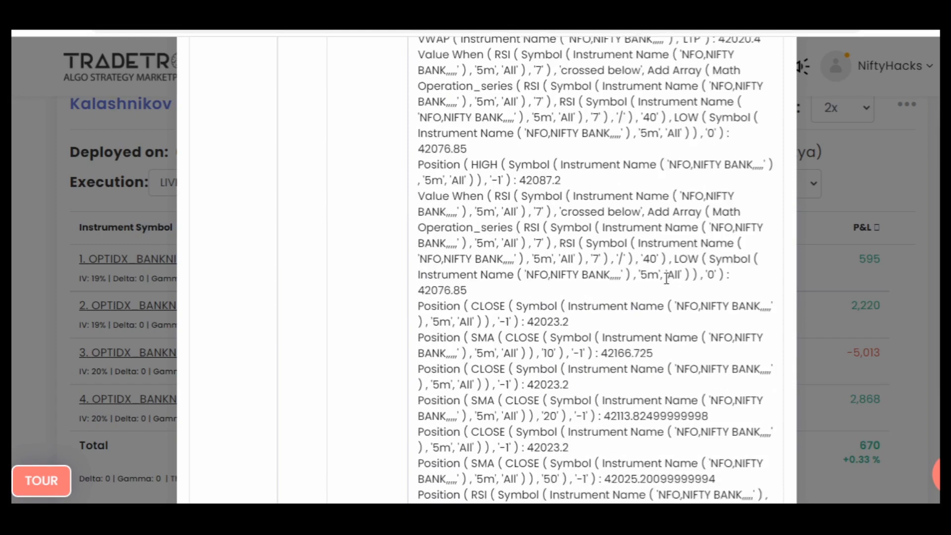
{"action": "scroll", "coordinate": [667, 278], "scroll_direction": "down", "scroll_amount": 2}
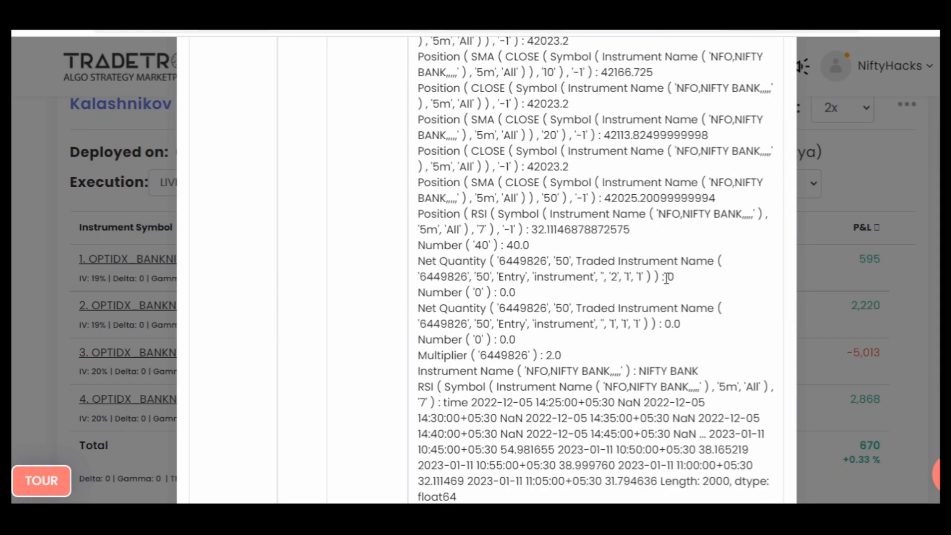
{"action": "scroll", "coordinate": [667, 279], "scroll_direction": "down", "scroll_amount": 15}
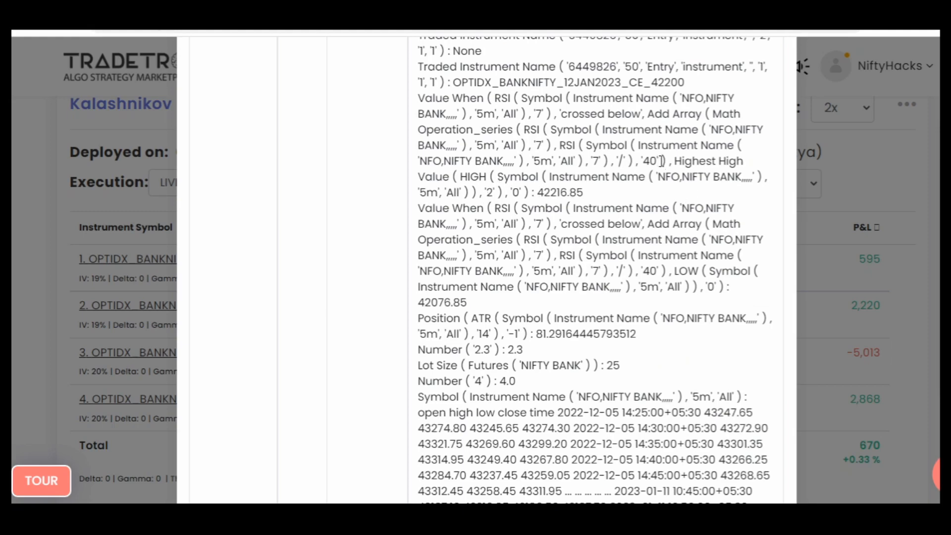
{"action": "left_click_drag", "start_coordinate": [669, 161], "coordinate": [762, 165]}
{"action": "left_click_drag", "start_coordinate": [537, 194], "coordinate": [589, 196]}
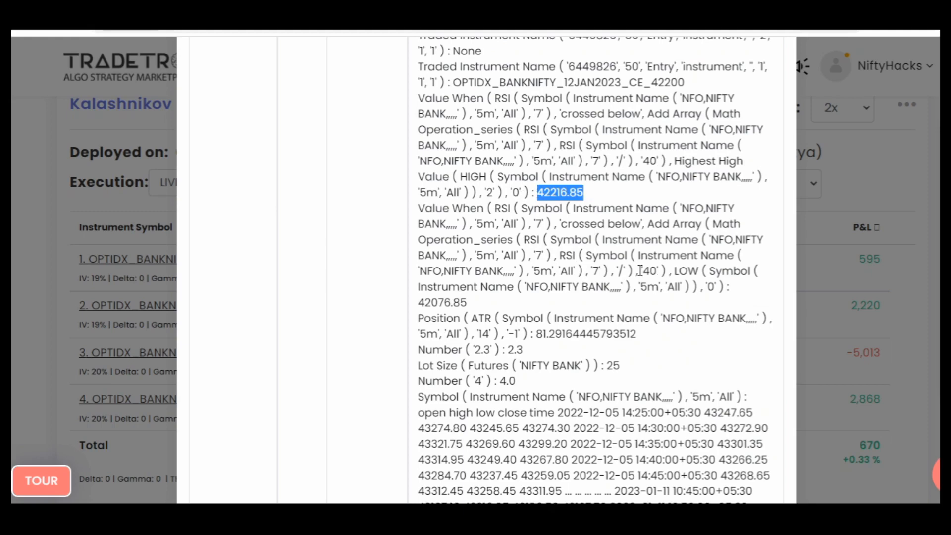
{"action": "left_click", "coordinate": [552, 281]}
{"action": "left_click_drag", "start_coordinate": [649, 271], "coordinate": [722, 272]}
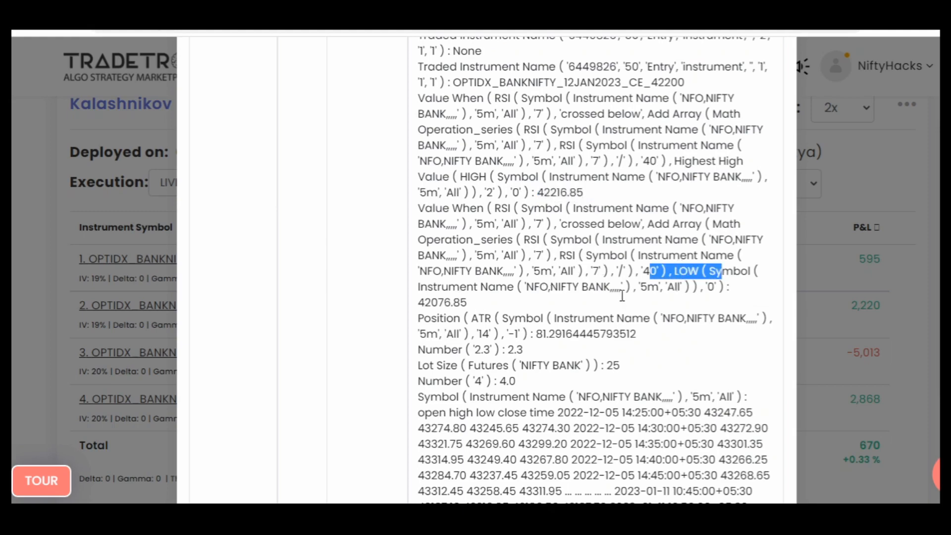
{"action": "left_click_drag", "start_coordinate": [495, 309], "coordinate": [418, 303]}
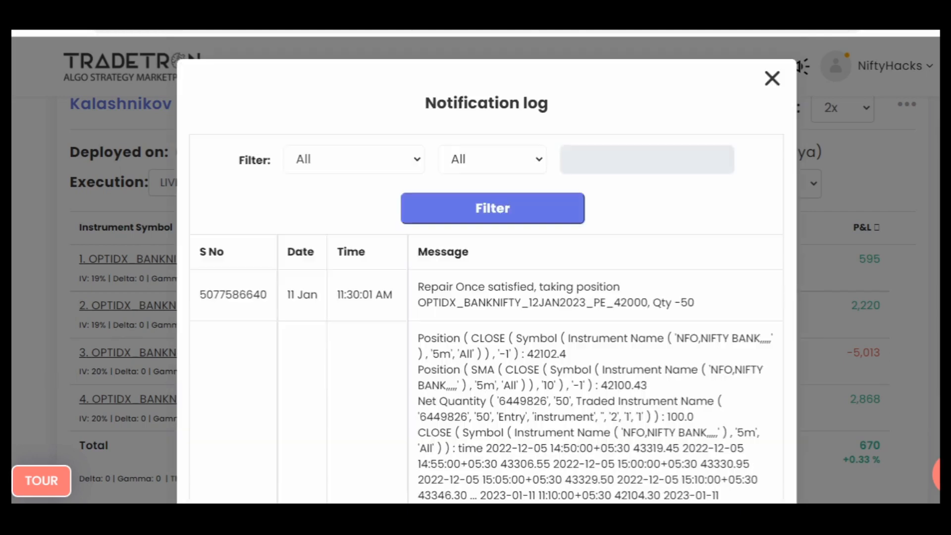
Step: Close the notification log and open the Kalashnikov (BNf) with ATR testing strategy for editing in a new browser tab
{"action": "left_click", "coordinate": [769, 78]}
{"action": "left_click", "coordinate": [903, 117]}
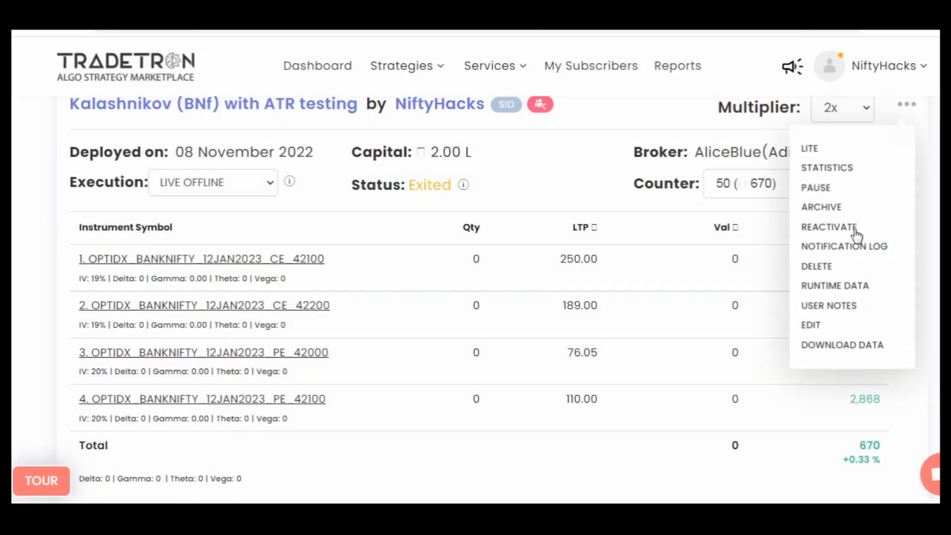
{"action": "right_click", "coordinate": [813, 325]}
{"action": "left_click", "coordinate": [885, 339]}
{"action": "left_click", "coordinate": [810, 325]}
Step: Open Set 2's entry conditions in the Condition Builder and examine the final condition comparing the high-low range with ATR × 2.3
{"action": "scroll", "coordinate": [50, 344], "scroll_direction": "down", "scroll_amount": 15}
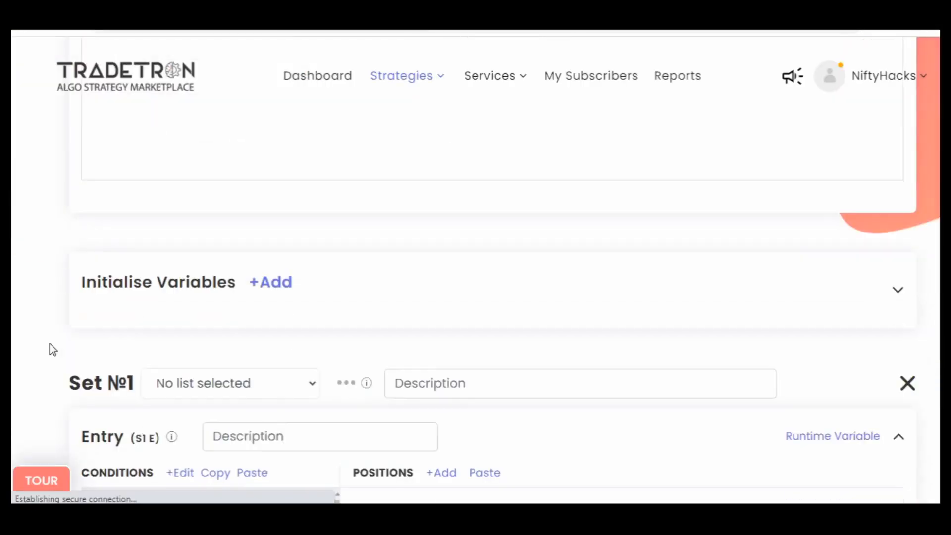
{"action": "scroll", "coordinate": [49, 343], "scroll_direction": "down", "scroll_amount": 10}
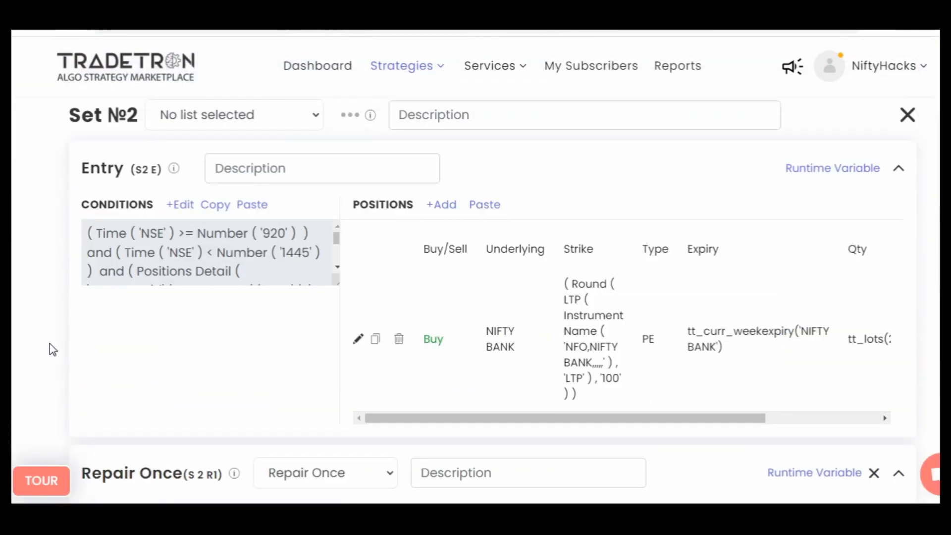
{"action": "scroll", "coordinate": [50, 343], "scroll_direction": "up", "scroll_amount": 7}
{"action": "left_click", "coordinate": [176, 207]}
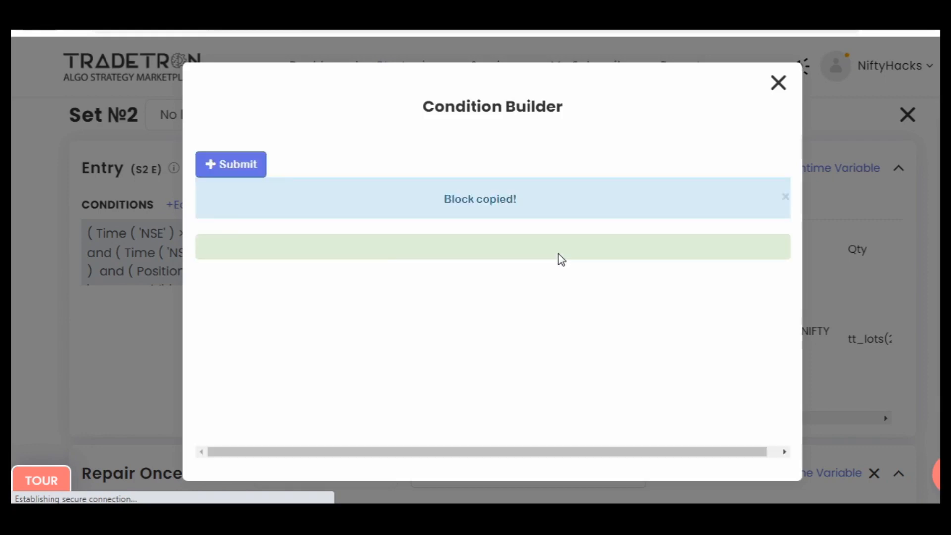
{"action": "scroll", "coordinate": [588, 268], "scroll_direction": "down", "scroll_amount": 8}
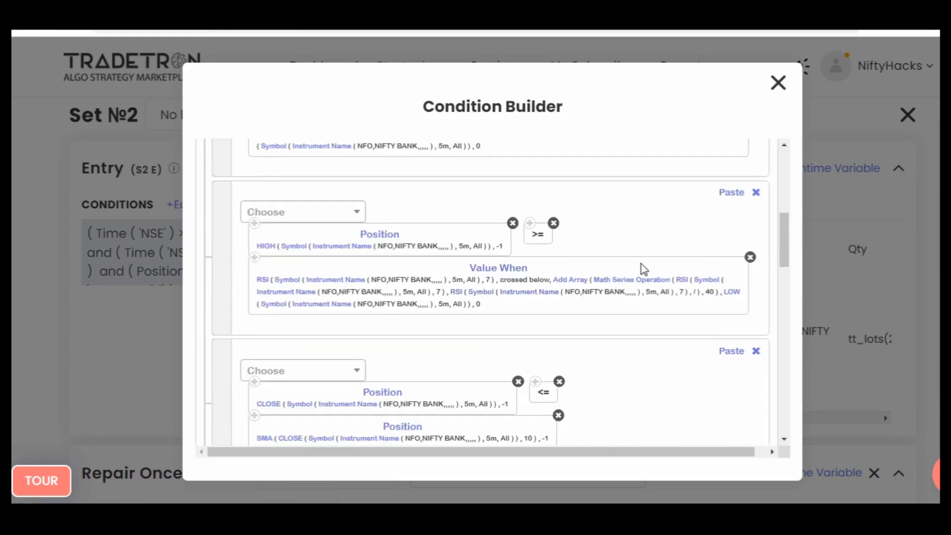
{"action": "scroll", "coordinate": [644, 219], "scroll_direction": "down", "scroll_amount": 3}
{"action": "scroll", "coordinate": [643, 256], "scroll_direction": "down", "scroll_amount": 10}
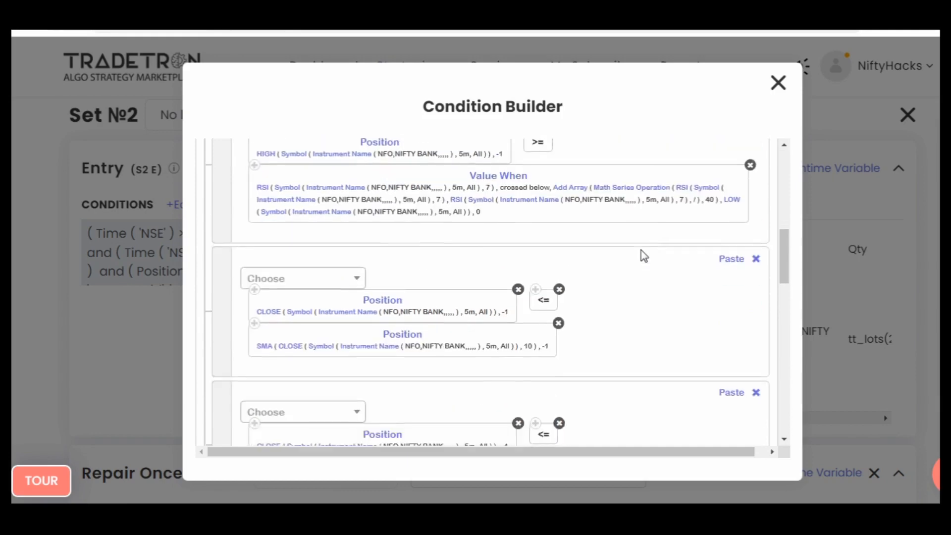
{"action": "scroll", "coordinate": [643, 256], "scroll_direction": "down", "scroll_amount": 3}
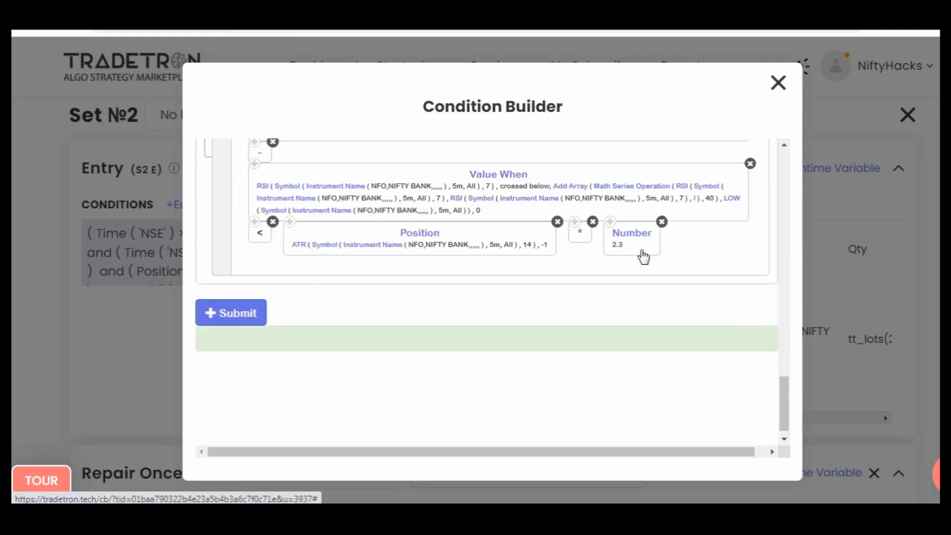
{"action": "scroll", "coordinate": [440, 303], "scroll_direction": "up", "scroll_amount": 2}
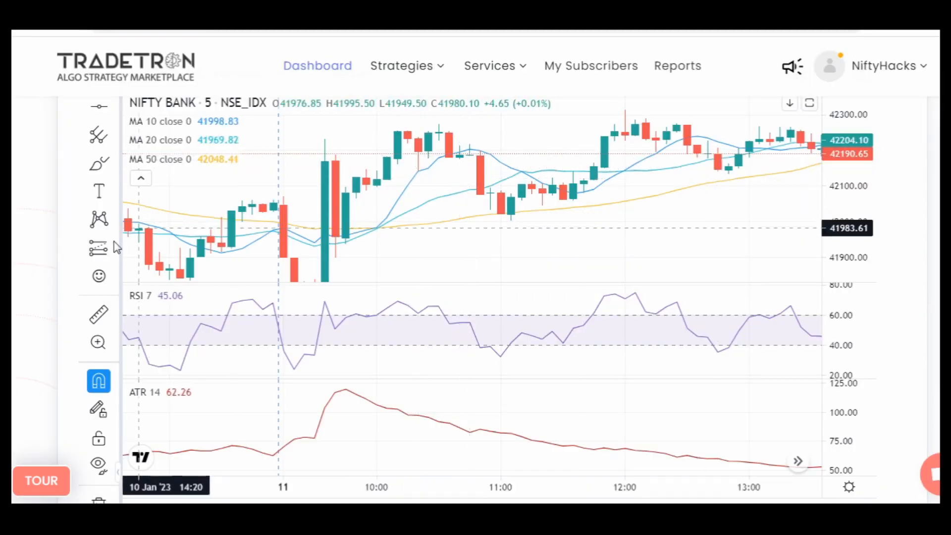
Step: Measure on the chart from the 10:45 candle's high to the 10:50 candle's low, and clear the measurement
{"action": "left_click", "coordinate": [469, 147]}
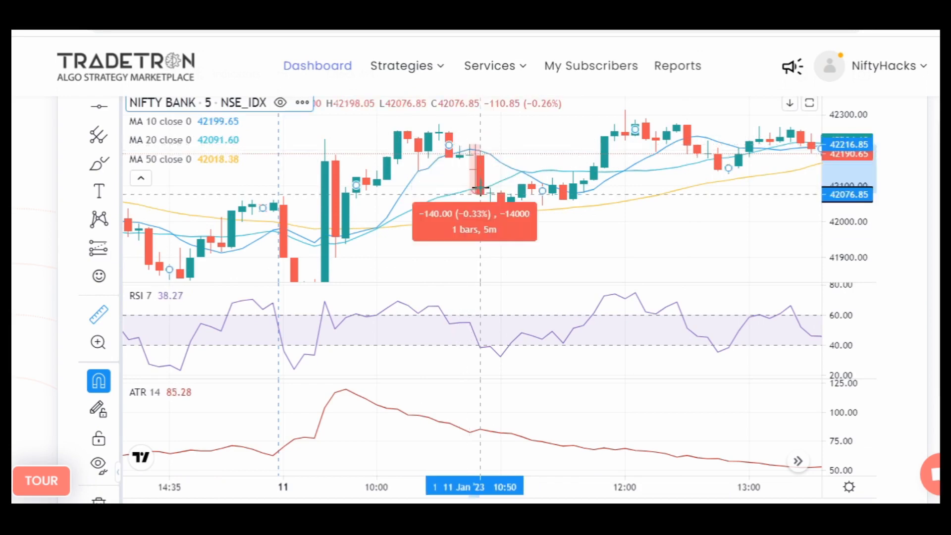
{"action": "left_click", "coordinate": [485, 194]}
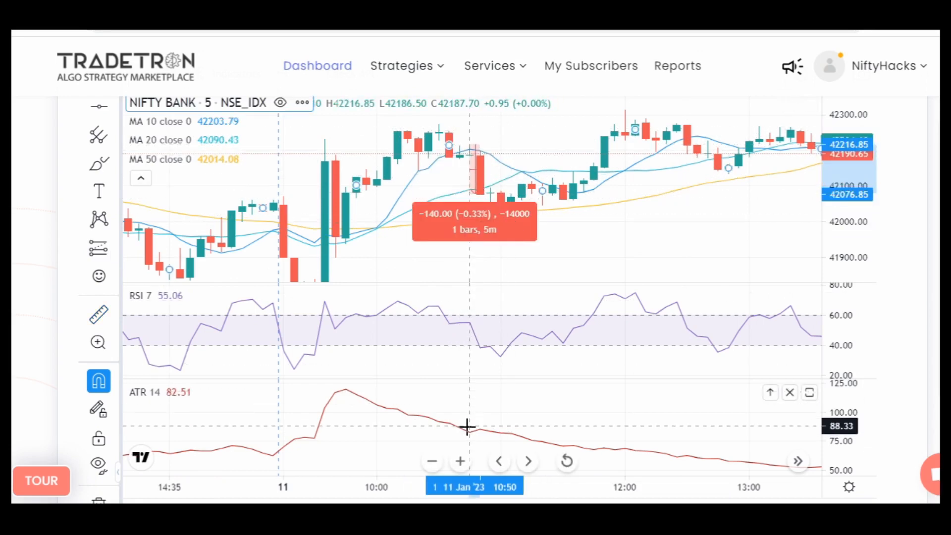
{"action": "left_click", "coordinate": [538, 266]}
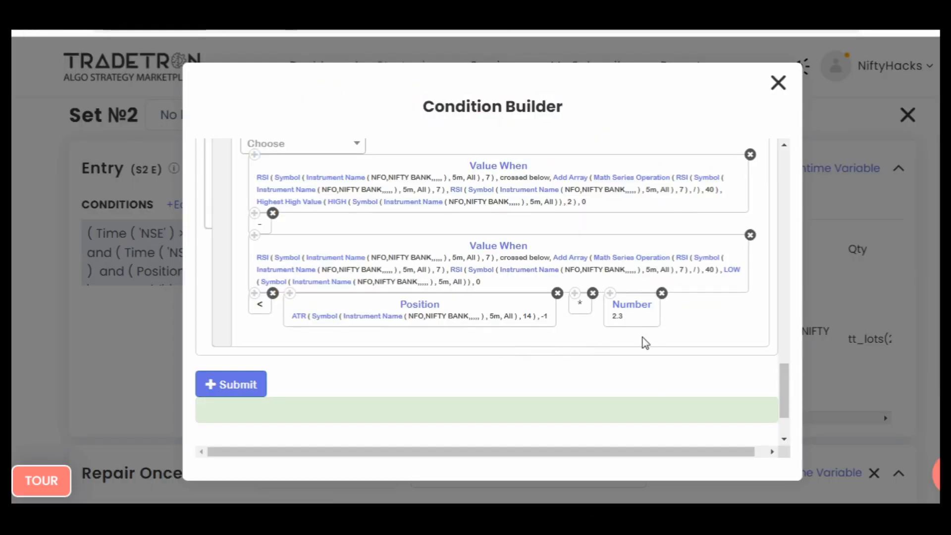
Step: Handwrite circled notes, including "NFO", between the two Value When blocks using the screen pen, and erase them
{"action": "key", "text": "ctrl+shift+3"}
{"action": "mouse_move", "coordinate": [446, 224]}
{"action": "left_mouse_down"}
{"action": "mouse_move", "coordinate": [441, 240]}
{"action": "mouse_move", "coordinate": [449, 238]}
{"action": "left_mouse_up"}
{"action": "left_click_drag", "start_coordinate": [458, 227], "coordinate": [553, 219]}
{"action": "left_click_drag", "start_coordinate": [570, 208], "coordinate": [545, 242]}
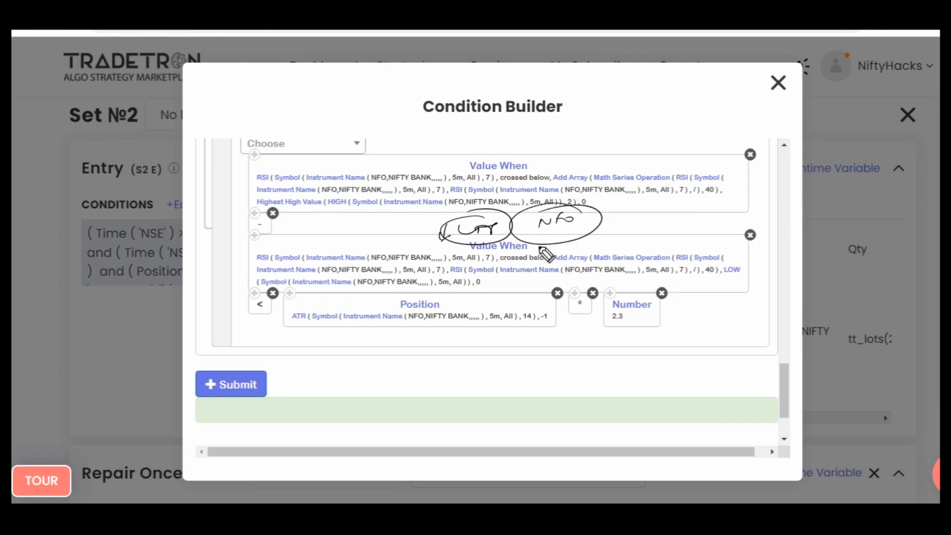
{"action": "mouse_move", "coordinate": [652, 217]}
{"action": "left_mouse_down"}
{"action": "mouse_move", "coordinate": [678, 229]}
{"action": "mouse_move", "coordinate": [654, 248]}
{"action": "mouse_move", "coordinate": [638, 212]}
{"action": "left_mouse_up"}
{"action": "mouse_move", "coordinate": [598, 241]}
{"action": "left_mouse_down"}
{"action": "mouse_move", "coordinate": [634, 227]}
{"action": "mouse_move", "coordinate": [615, 246]}
{"action": "left_mouse_up"}
{"action": "key", "text": "e"}
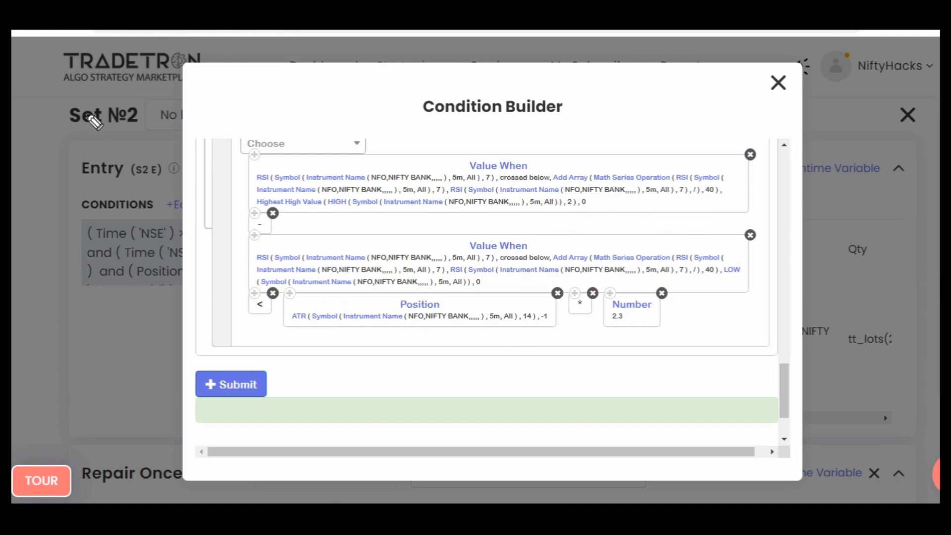
Step: Circle Set 2, draw an arrow from it to a circled note beside the Value When blocks, and erase the drawing
{"action": "mouse_move", "coordinate": [119, 107]}
{"action": "left_mouse_down"}
{"action": "mouse_move", "coordinate": [89, 144]}
{"action": "mouse_move", "coordinate": [55, 104]}
{"action": "left_mouse_up"}
{"action": "mouse_move", "coordinate": [112, 142]}
{"action": "left_mouse_down"}
{"action": "mouse_move", "coordinate": [355, 225]}
{"action": "mouse_move", "coordinate": [462, 219]}
{"action": "mouse_move", "coordinate": [422, 214]}
{"action": "left_mouse_up"}
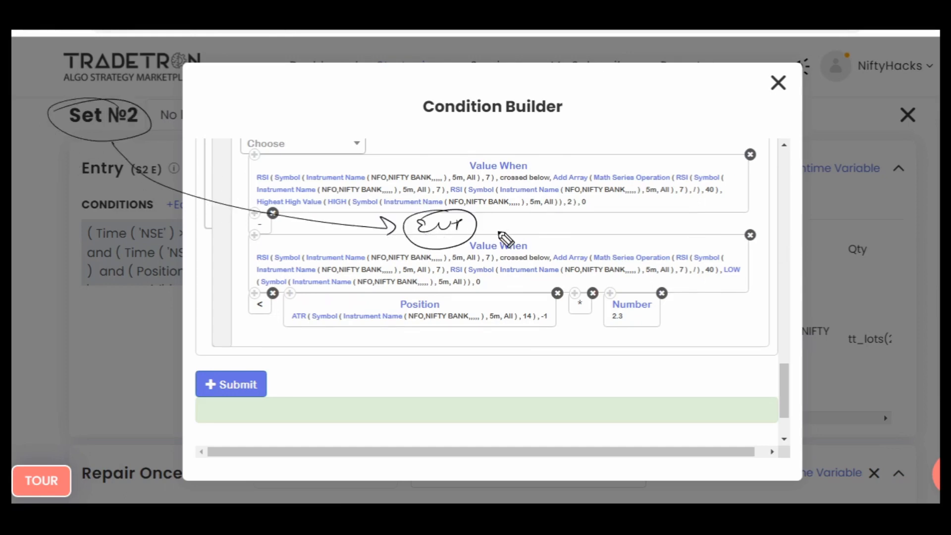
{"action": "mouse_move", "coordinate": [538, 215]}
{"action": "left_mouse_down"}
{"action": "mouse_move", "coordinate": [570, 225]}
{"action": "mouse_move", "coordinate": [690, 218]}
{"action": "mouse_move", "coordinate": [659, 199]}
{"action": "left_mouse_up"}
{"action": "key", "text": "e"}
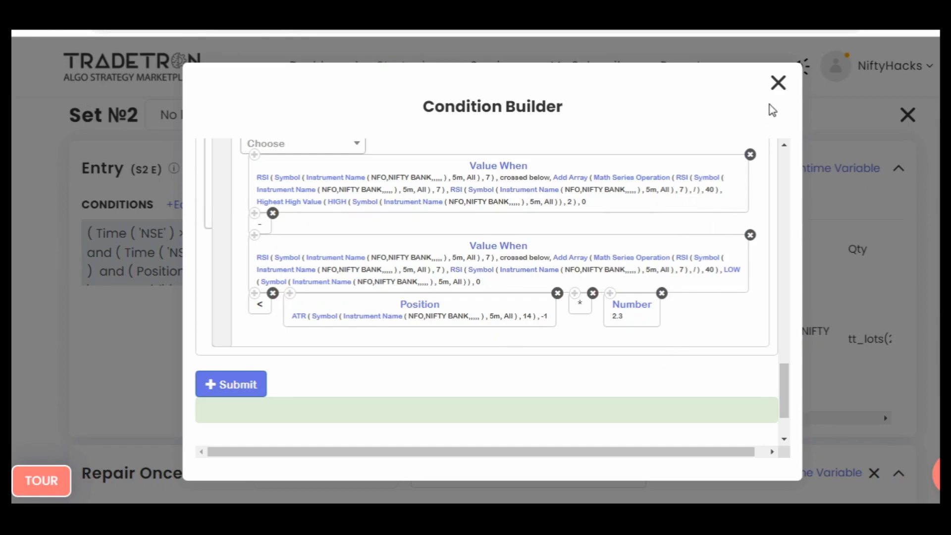
Step: Close the Condition Builder, return to the deployed strategies, and highlight the ATR testing strategy's PE_42000 P&L
{"action": "left_click", "coordinate": [777, 83]}
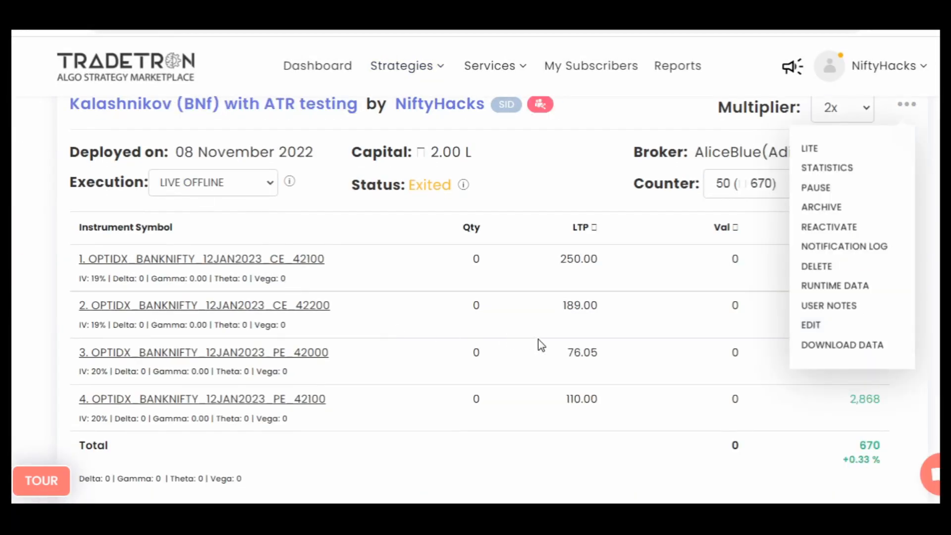
{"action": "left_click", "coordinate": [541, 345]}
{"action": "left_click_drag", "start_coordinate": [849, 346], "coordinate": [895, 352]}
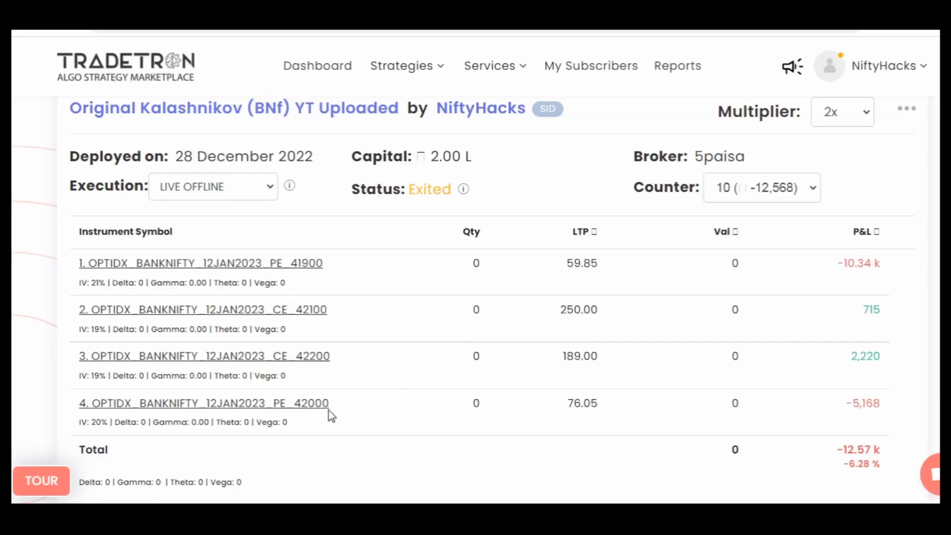
Step: Open the original Kalashnikov strategy's PE_42000 positions to check the entry and exits, and close them
{"action": "left_click", "coordinate": [333, 401]}
{"action": "left_click", "coordinate": [857, 122]}
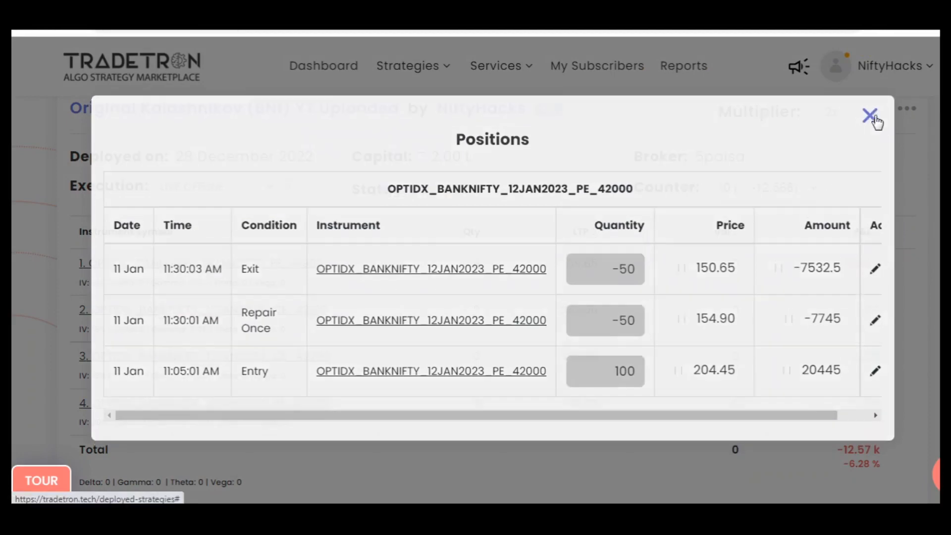
{"action": "left_click", "coordinate": [869, 119]}
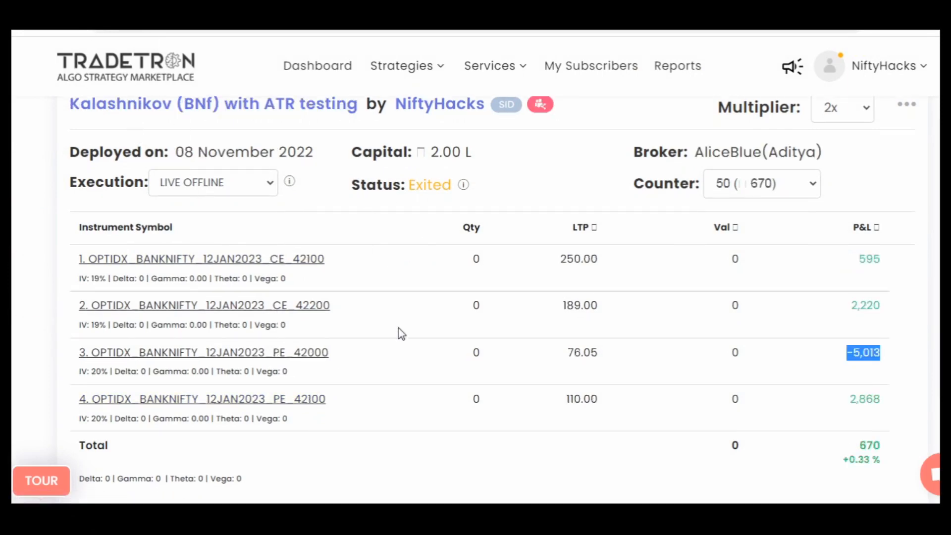
Step: Open the ATR testing strategy's PE_42100 positions, highlight the entry time and the Entry, Repair Once and Exit prices, and close them
{"action": "left_click", "coordinate": [252, 401]}
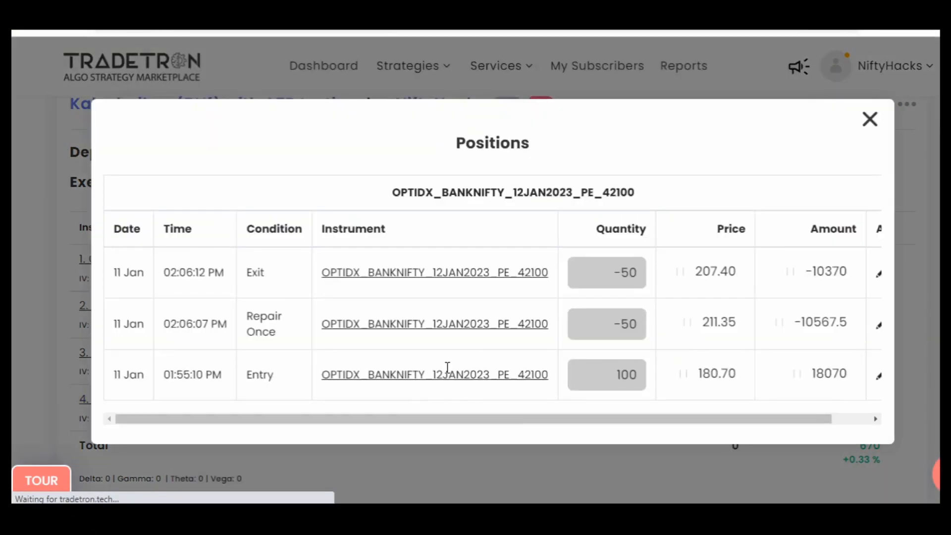
{"action": "left_click_drag", "start_coordinate": [169, 374], "coordinate": [248, 382]}
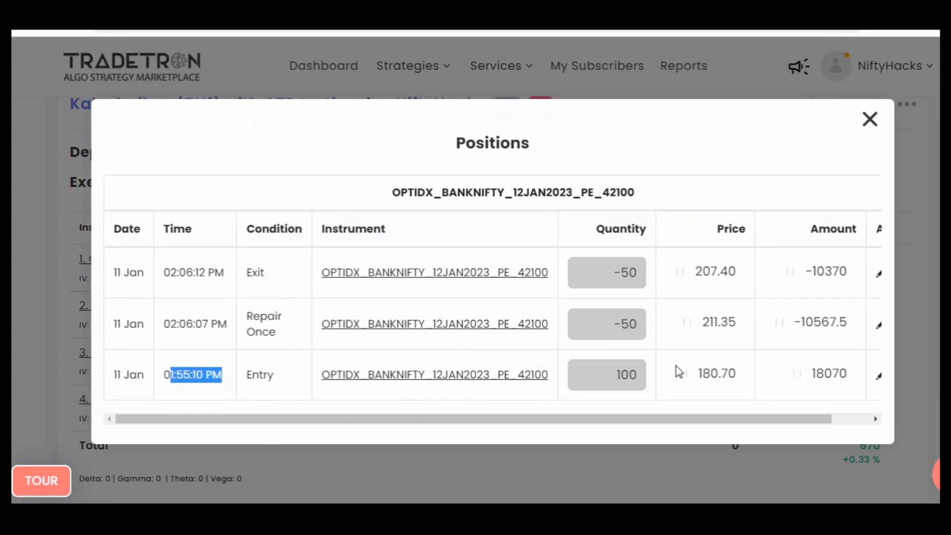
{"action": "left_click_drag", "start_coordinate": [678, 372], "coordinate": [746, 369]}
{"action": "left_click_drag", "start_coordinate": [686, 322], "coordinate": [739, 323]}
{"action": "left_click_drag", "start_coordinate": [696, 273], "coordinate": [775, 270]}
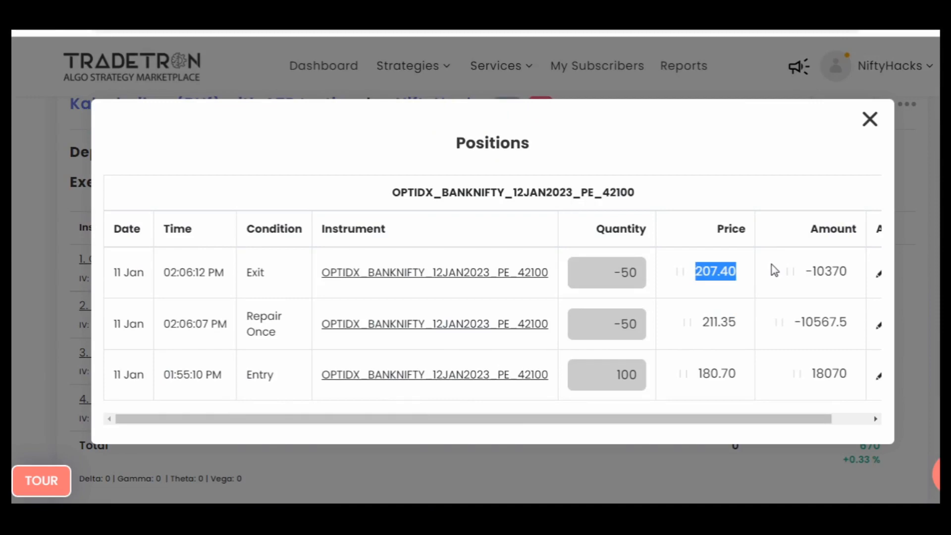
{"action": "left_click", "coordinate": [871, 129]}
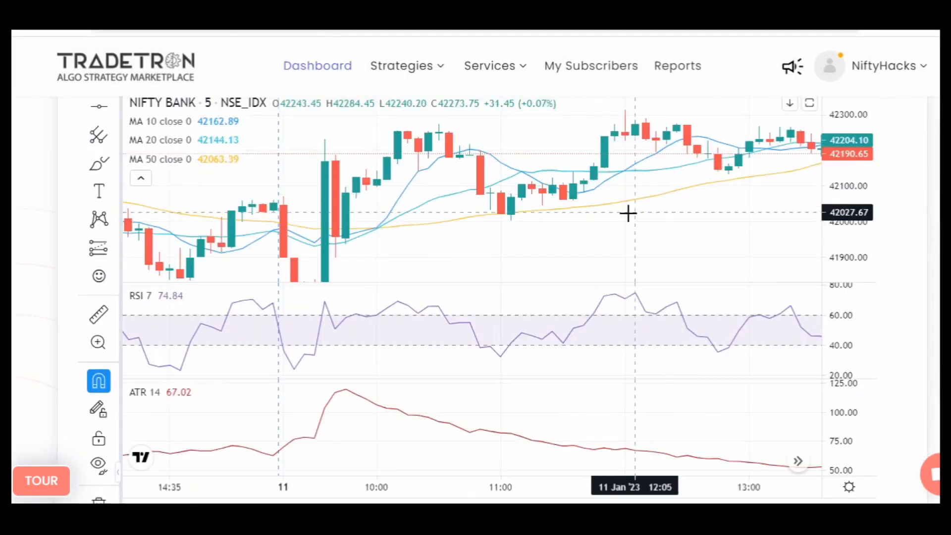
Step: On the Nifty Bank chart, measure the 11 January afternoon price drop up to the 14:05 candle, and clear the measurement
{"action": "left_click_drag", "start_coordinate": [628, 213], "coordinate": [517, 246]}
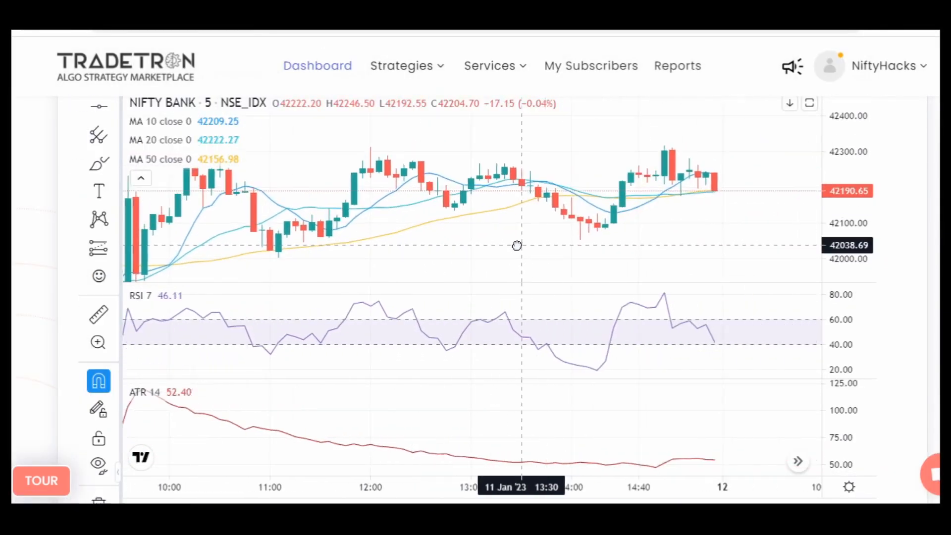
{"action": "left_click_drag", "start_coordinate": [851, 240], "coordinate": [851, 148]}
{"action": "scroll", "coordinate": [573, 243], "scroll_direction": "up", "scroll_amount": 3}
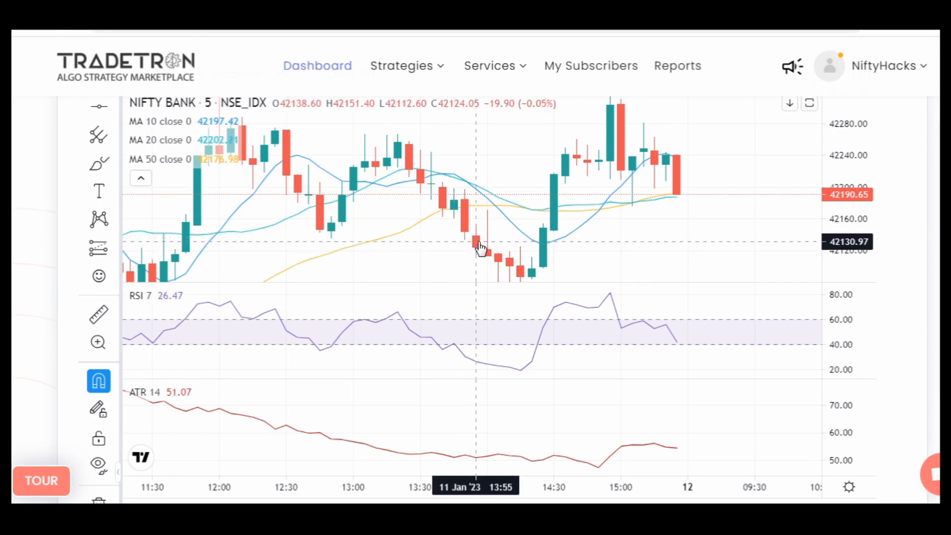
{"action": "left_click", "coordinate": [98, 313]}
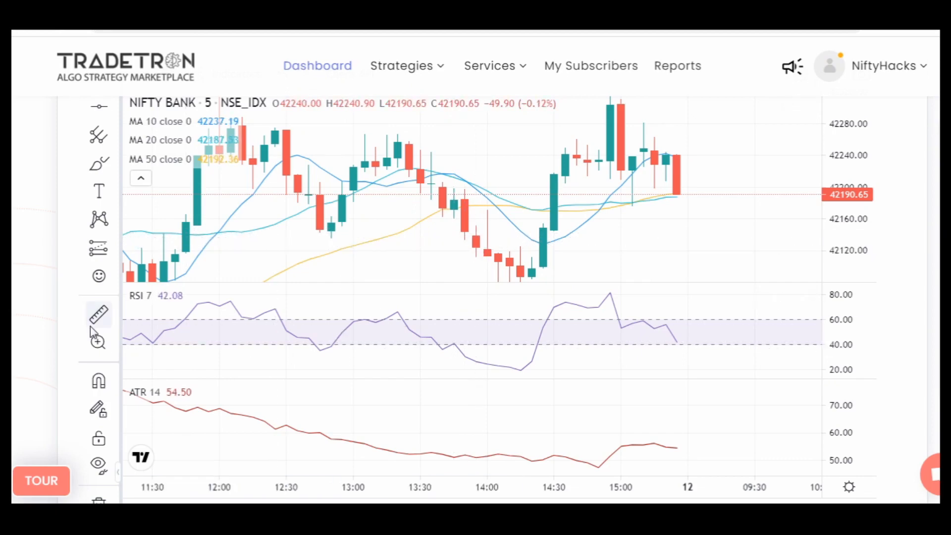
{"action": "left_click", "coordinate": [443, 189]}
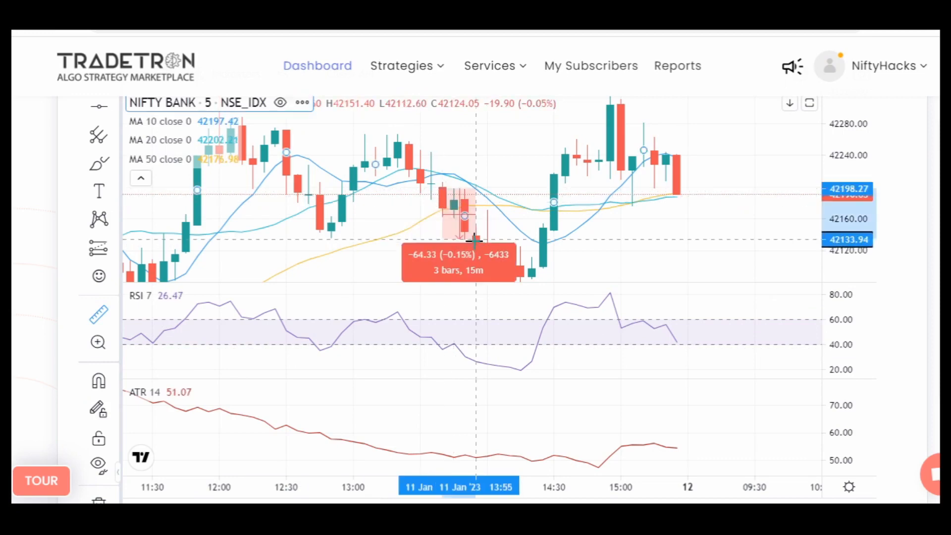
{"action": "left_click", "coordinate": [497, 239]}
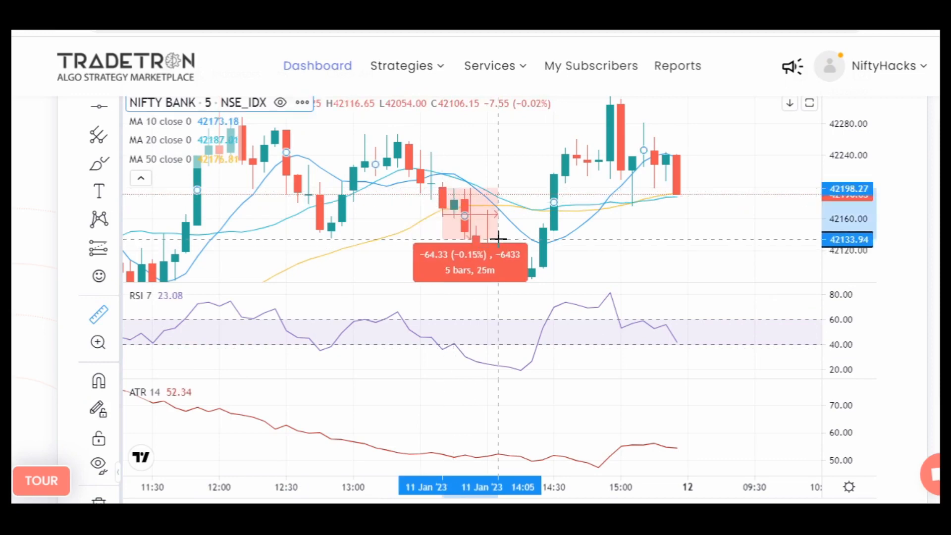
{"action": "left_click", "coordinate": [461, 245]}
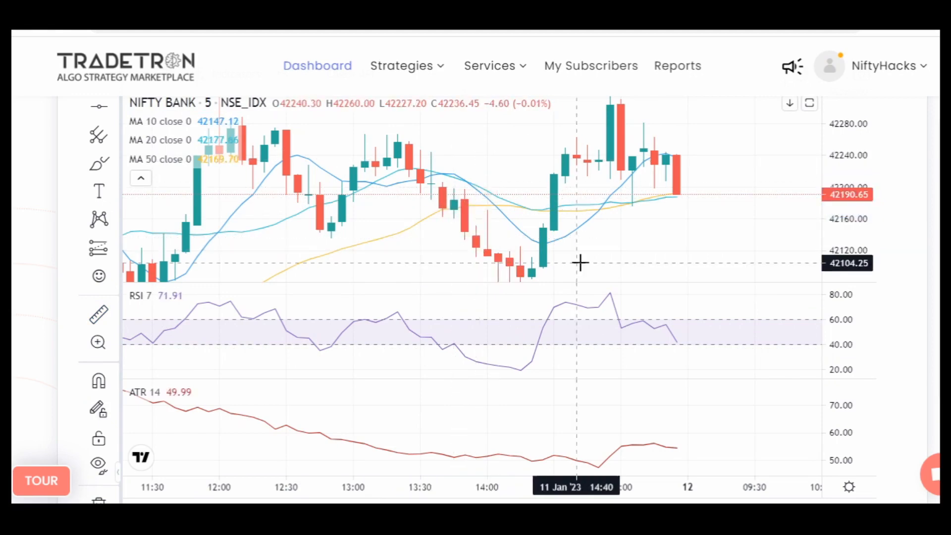
Step: Measure a wider price range on the 11 January chart, from about 13:45 to 14:35
{"action": "left_click_drag", "start_coordinate": [580, 263], "coordinate": [537, 239]}
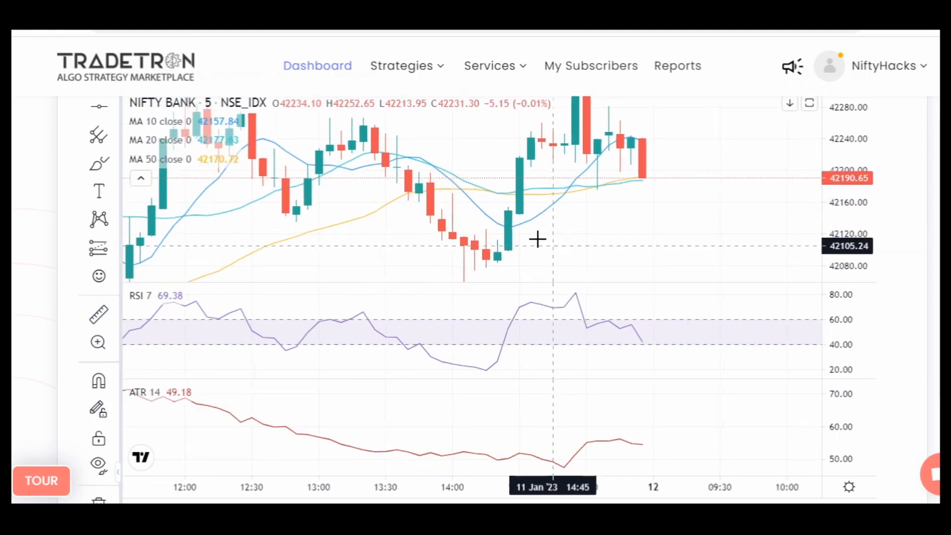
{"action": "left_click", "coordinate": [417, 170], "text": "shift"}
{"action": "left_click", "coordinate": [534, 270]}
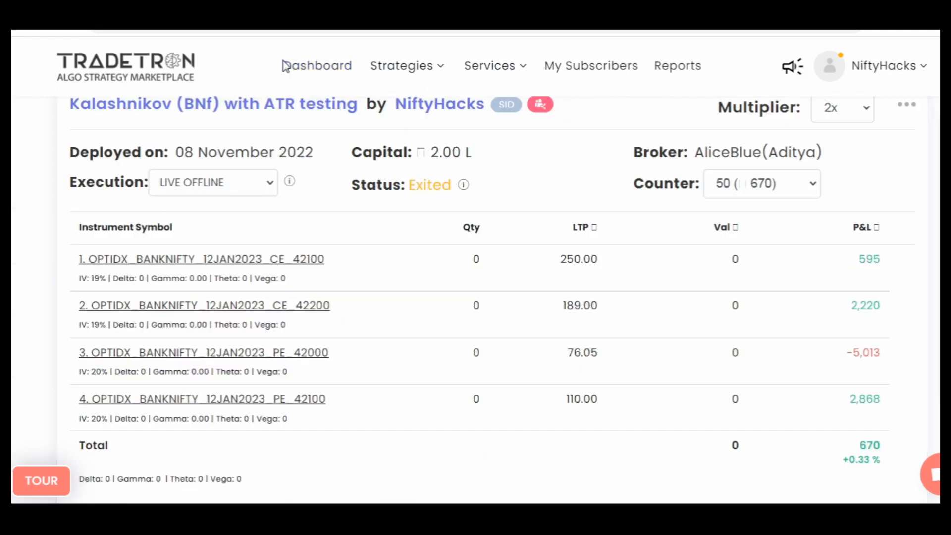
Step: Return to the deployed strategies and check the Exit and Repair Once times in the ATR testing strategy's PE_42100 positions
{"action": "left_click", "coordinate": [254, 400]}
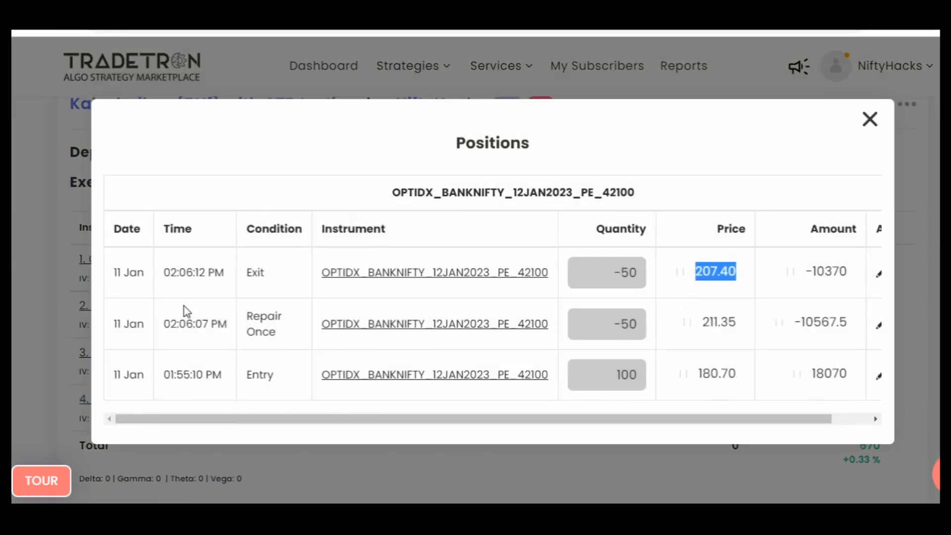
{"action": "left_click_drag", "start_coordinate": [171, 272], "coordinate": [337, 278]}
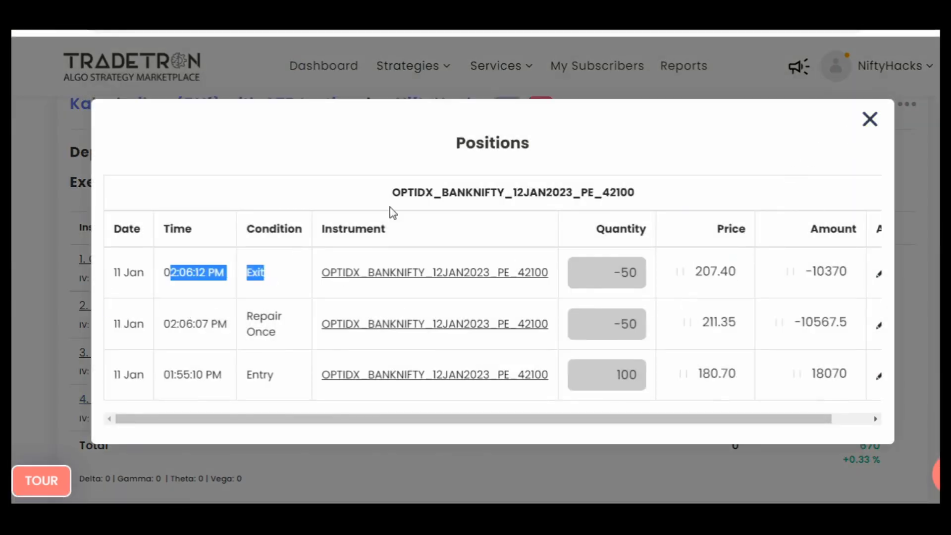
{"action": "left_click", "coordinate": [869, 120]}
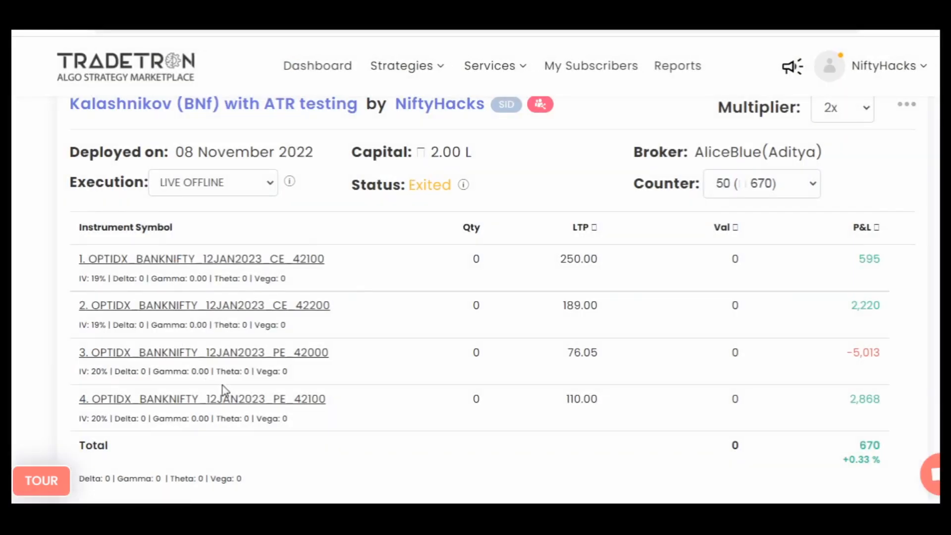
{"action": "left_click", "coordinate": [248, 400]}
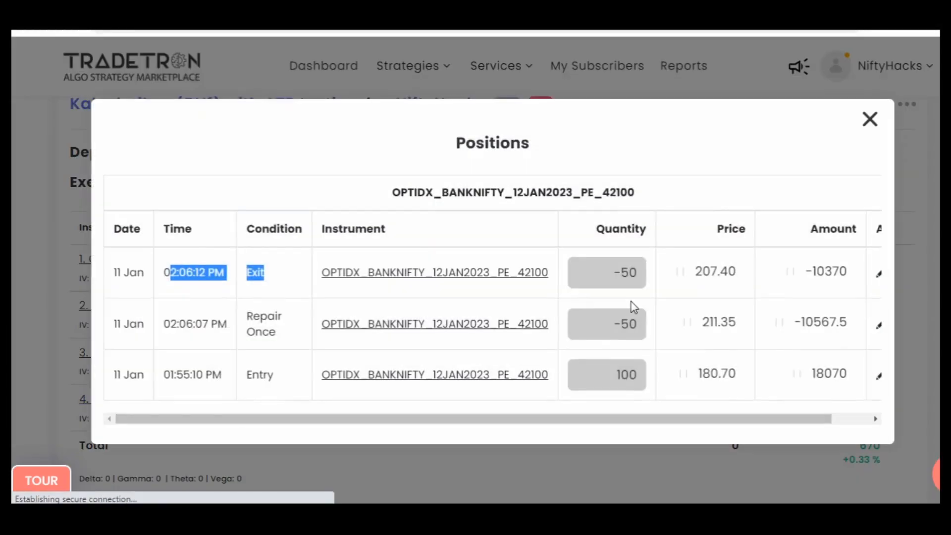
{"action": "left_click", "coordinate": [210, 323]}
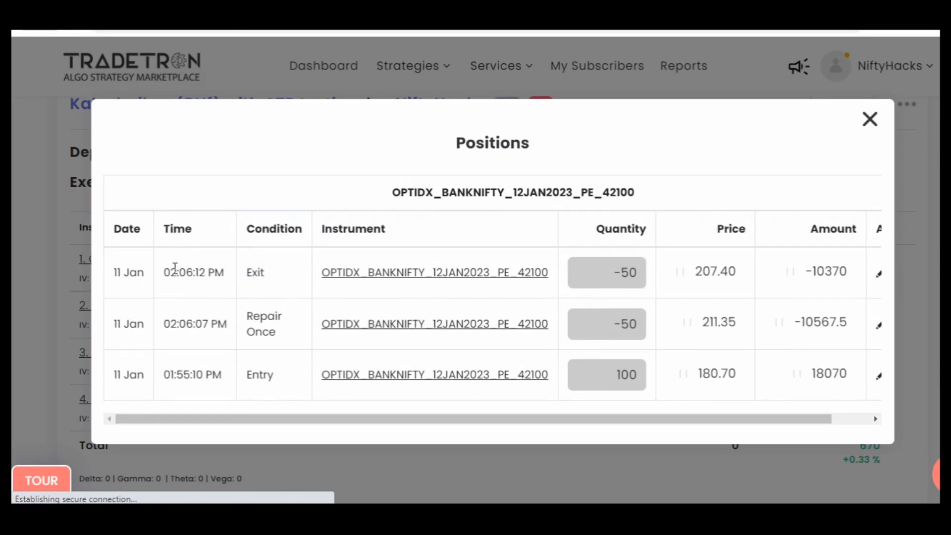
{"action": "left_click_drag", "start_coordinate": [171, 272], "coordinate": [227, 273]}
{"action": "left_click", "coordinate": [868, 117]}
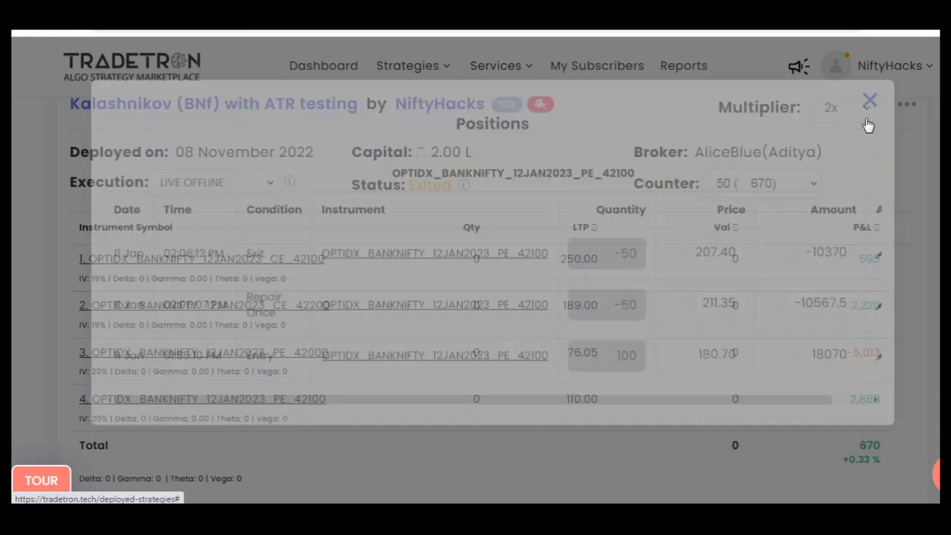
Step: Reopen the PE_42100 positions, highlight the Exit and Repair Once prices, and close them
{"action": "left_click", "coordinate": [267, 401]}
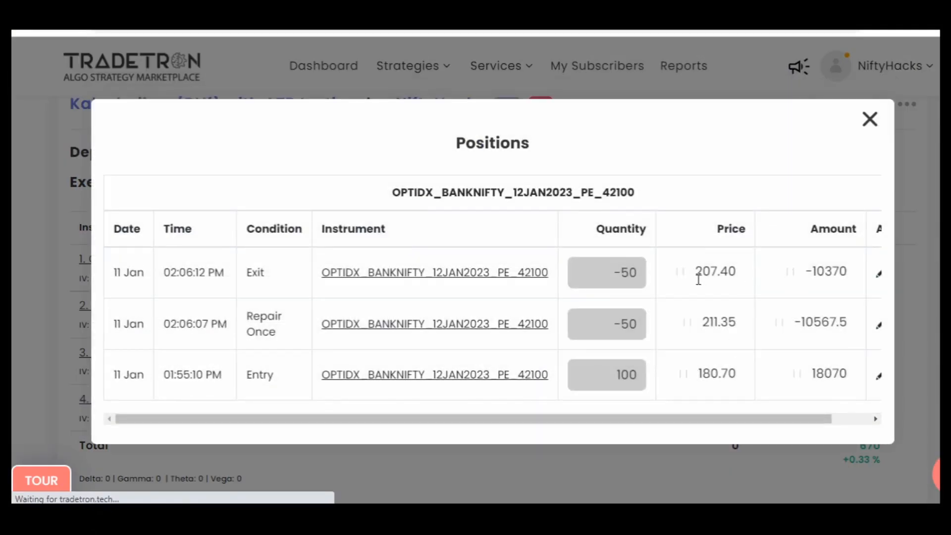
{"action": "left_click_drag", "start_coordinate": [694, 276], "coordinate": [750, 282]}
{"action": "left_click_drag", "start_coordinate": [697, 320], "coordinate": [748, 322]}
{"action": "left_click", "coordinate": [868, 124]}
Step: Return to the Nifty Bank chart and review the whole 11 January session with its RSI and ATR
{"action": "left_click", "coordinate": [354, 20]}
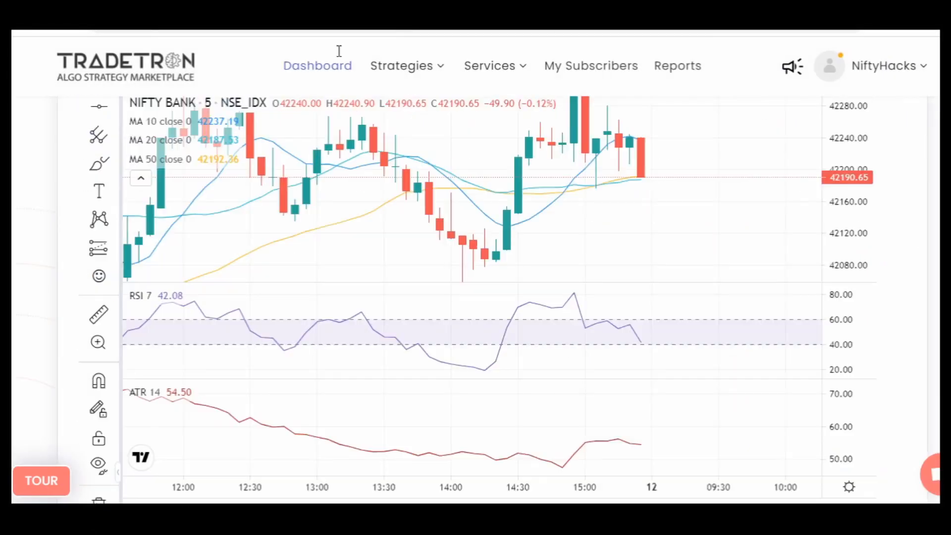
{"action": "scroll", "coordinate": [662, 245], "scroll_direction": "down", "scroll_amount": 3}
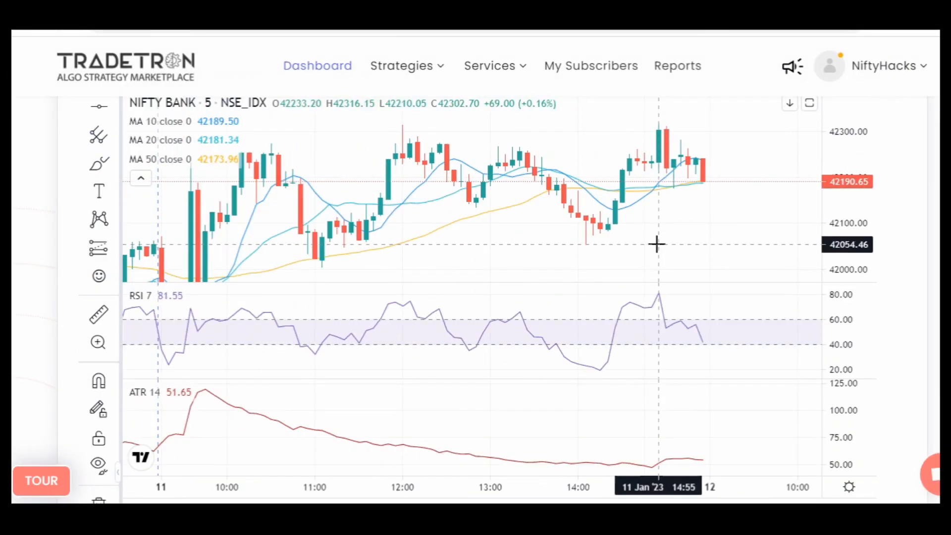
{"action": "left_click_drag", "start_coordinate": [657, 244], "coordinate": [624, 245]}
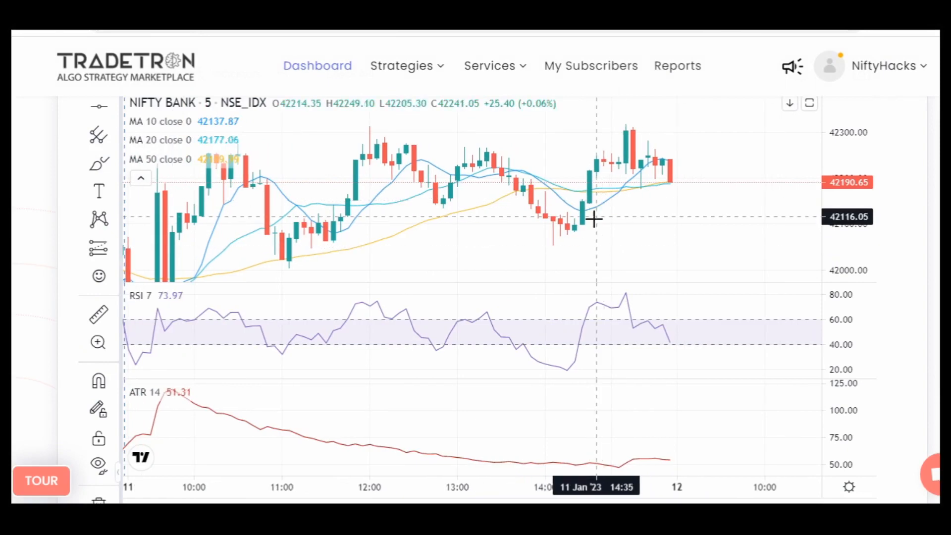
{"action": "scroll", "coordinate": [703, 256], "scroll_direction": "down", "scroll_amount": 2}
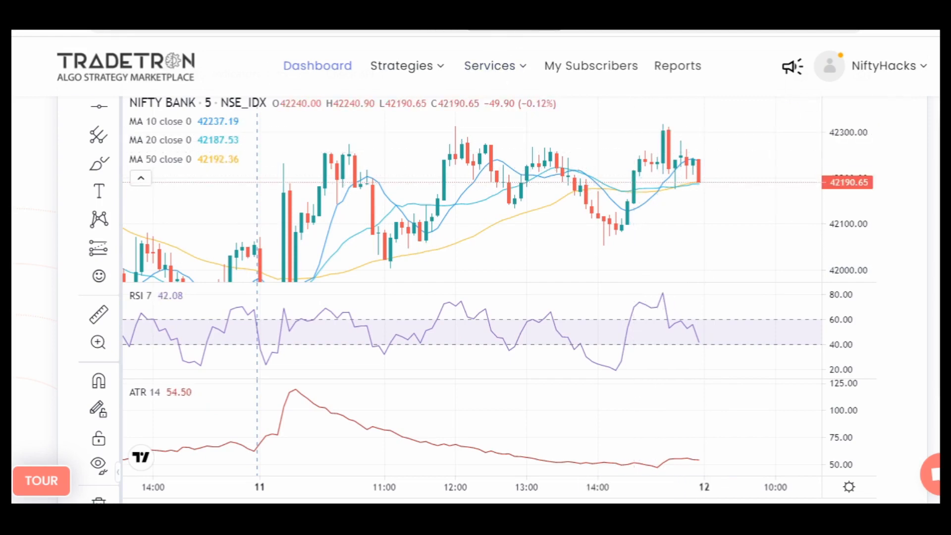
Step: Return to the deployed strategies, open the ATR testing strategy's runtime data to check max_pnl, and close it
{"action": "left_click", "coordinate": [514, 15]}
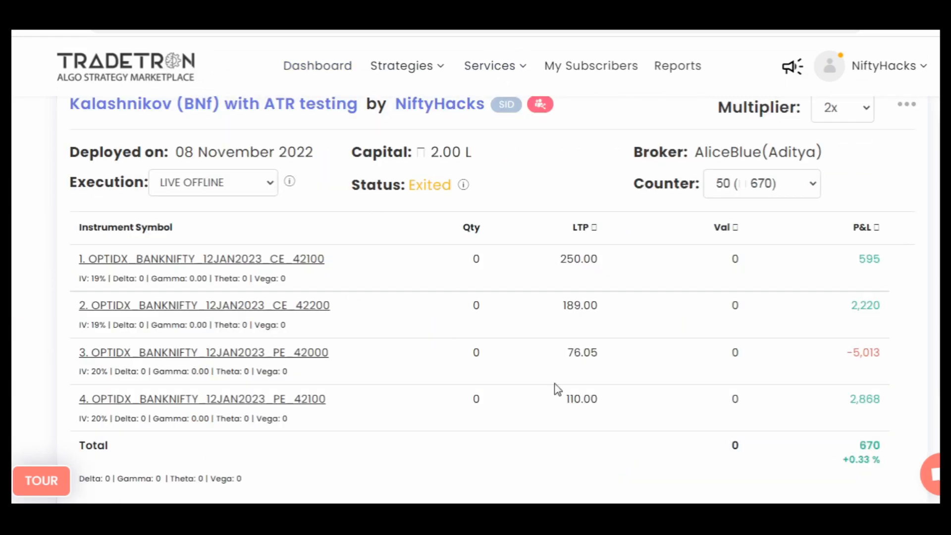
{"action": "left_click", "coordinate": [904, 107]}
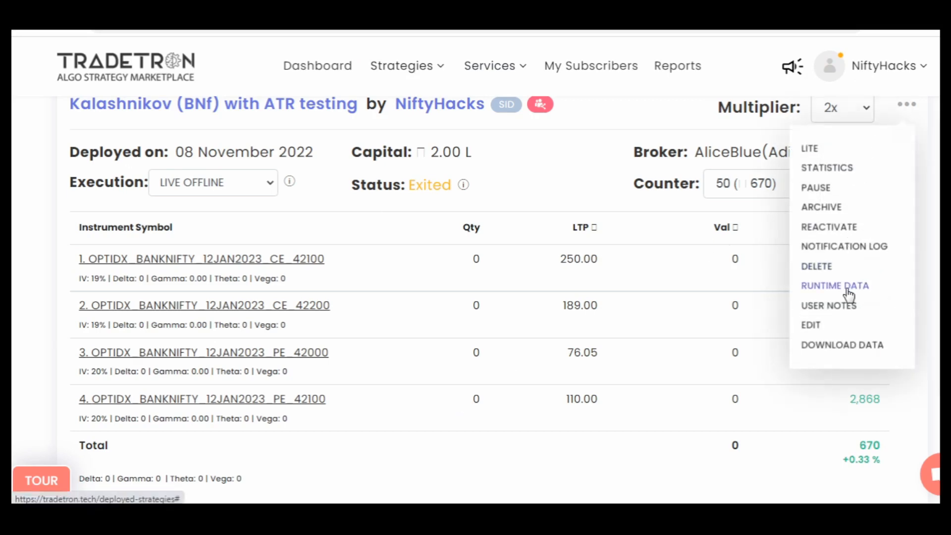
{"action": "left_click", "coordinate": [848, 290]}
{"action": "left_click_drag", "start_coordinate": [574, 321], "coordinate": [675, 323]}
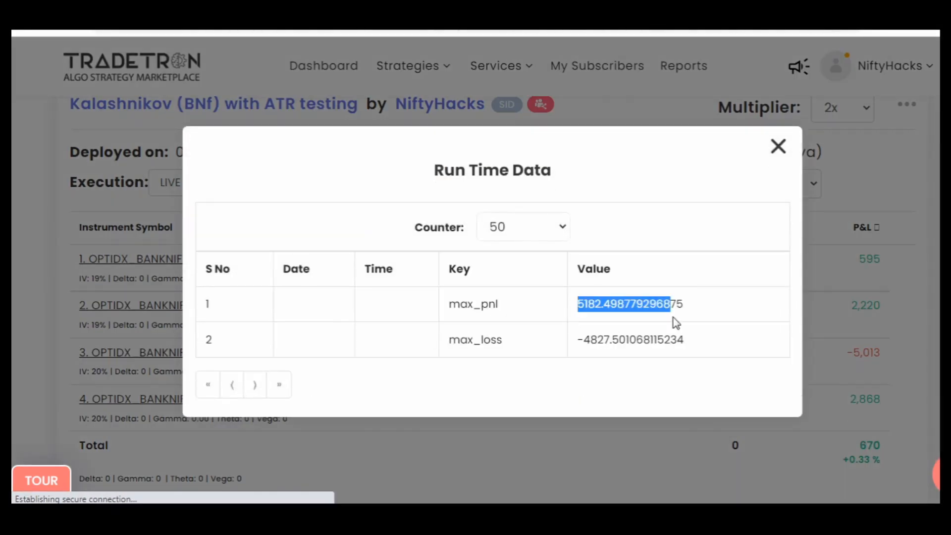
{"action": "left_click", "coordinate": [715, 320]}
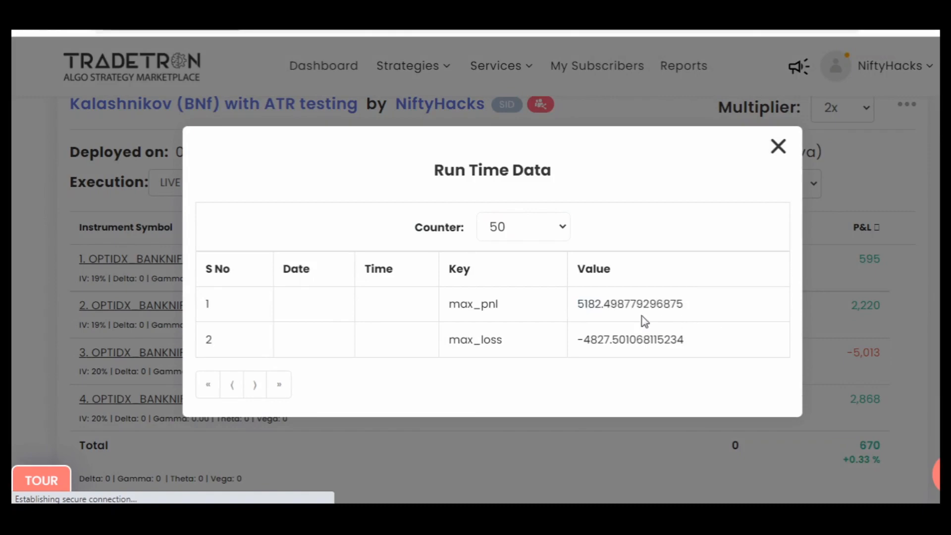
{"action": "left_click", "coordinate": [778, 147]}
Step: Reopen the ATR testing strategy's runtime data, highlight the full max_pnl value, and close it again
{"action": "left_click", "coordinate": [907, 105]}
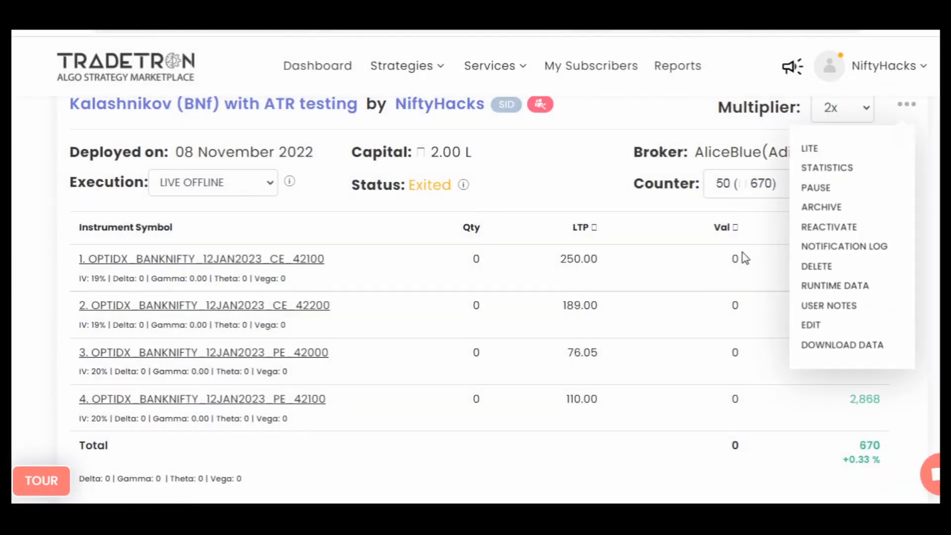
{"action": "left_click", "coordinate": [835, 286]}
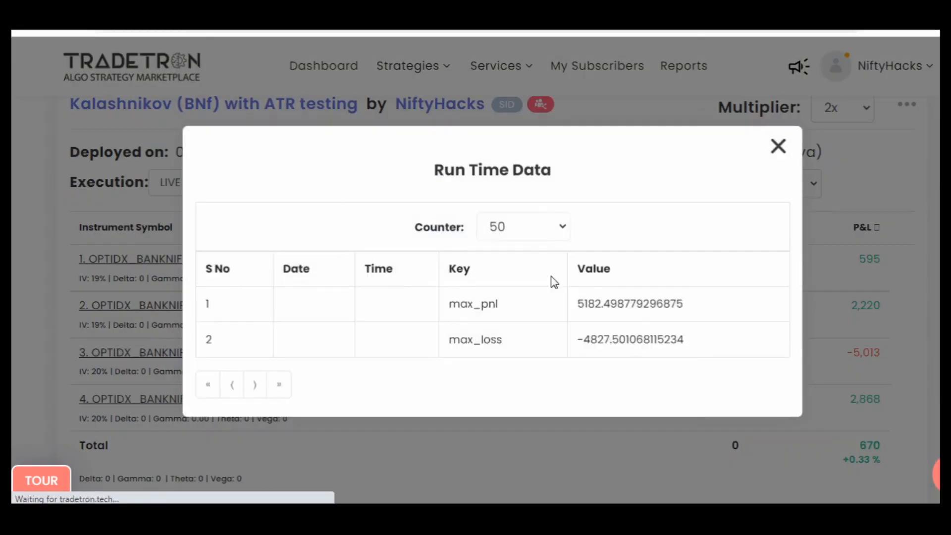
{"action": "left_click_drag", "start_coordinate": [573, 308], "coordinate": [747, 312]}
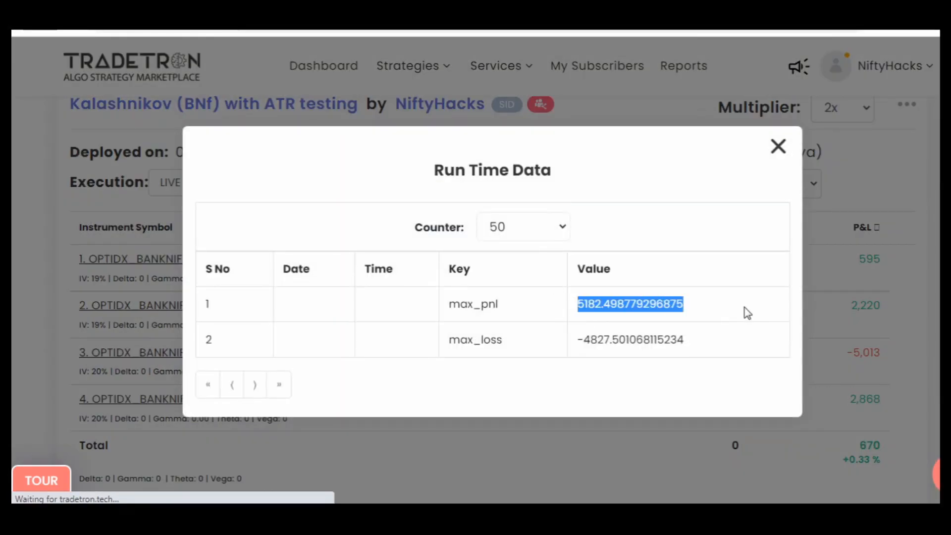
{"action": "left_click", "coordinate": [778, 147]}
Step: Compare the ATR testing strategy's capital with the highlighted max_pnl value in its runtime data
{"action": "left_click", "coordinate": [906, 105]}
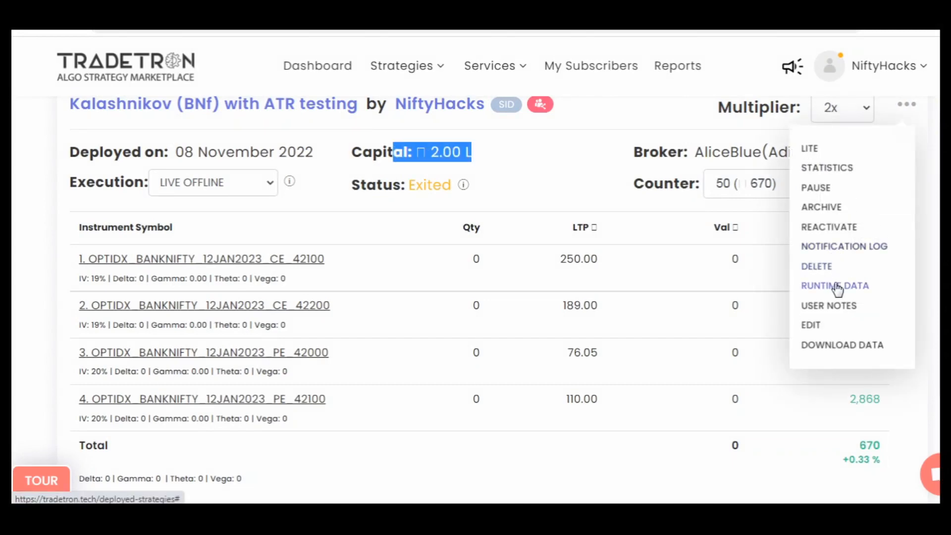
{"action": "left_click", "coordinate": [836, 287]}
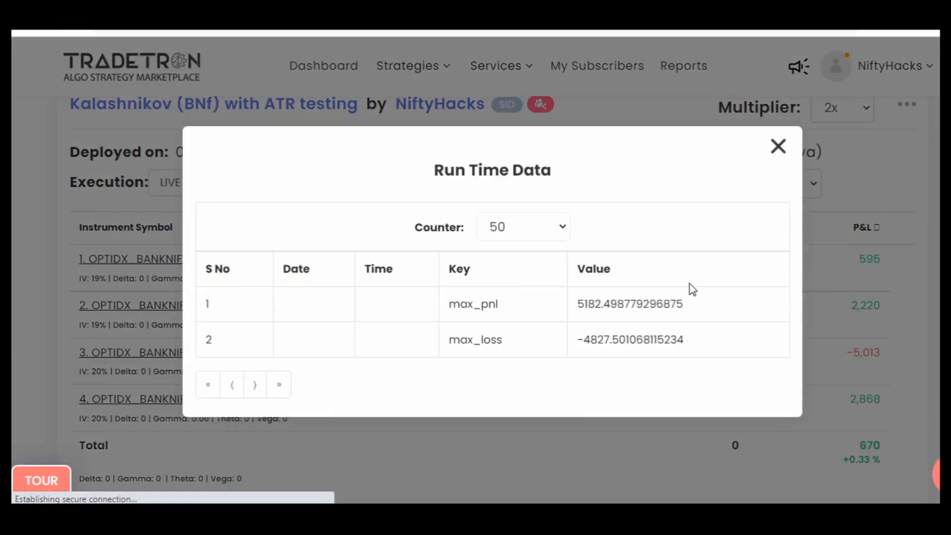
{"action": "left_click_drag", "start_coordinate": [670, 304], "coordinate": [689, 303]}
{"action": "left_click", "coordinate": [706, 305]}
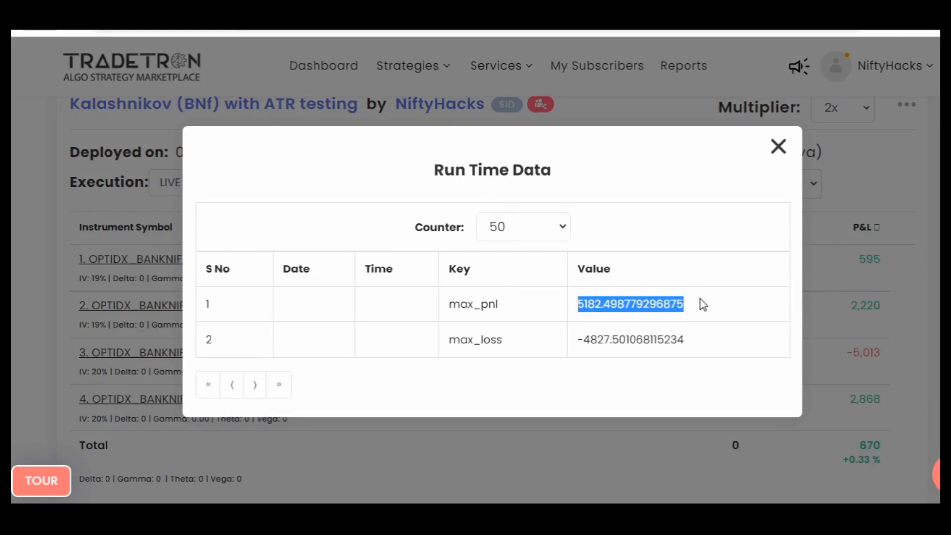
{"action": "left_click", "coordinate": [701, 238]}
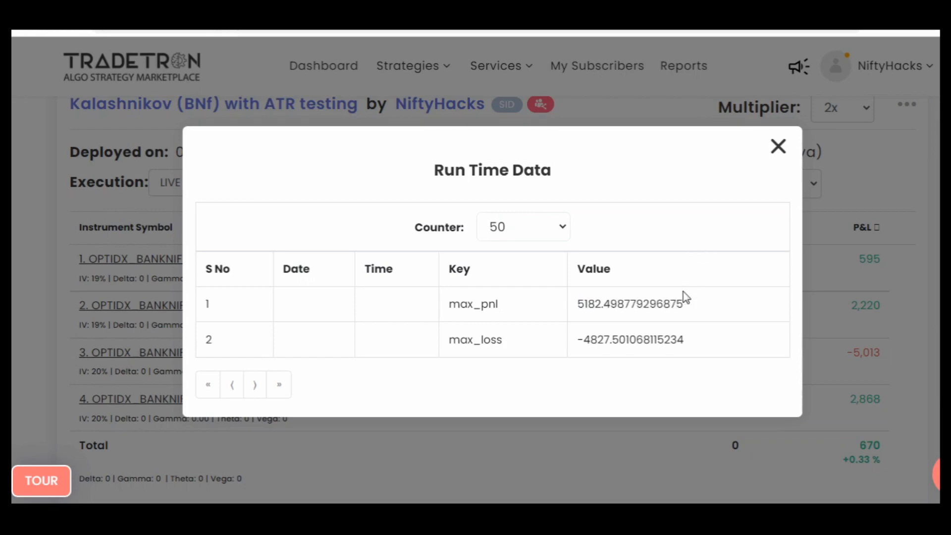
{"action": "left_click_drag", "start_coordinate": [577, 302], "coordinate": [699, 296]}
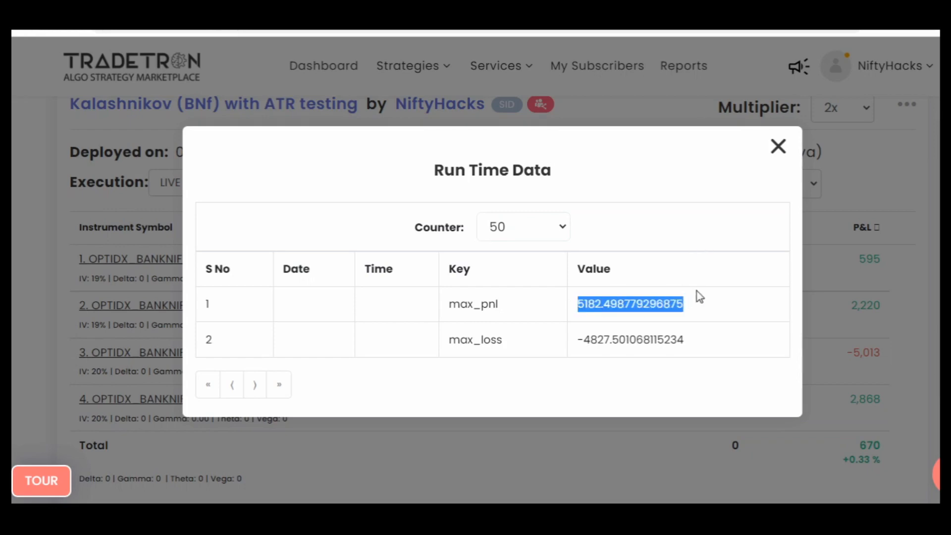
Step: Close the runtime data and examine the 10 and 11 January sessions on the 5-minute Nifty Bank chart with RSI and ATR
{"action": "left_click", "coordinate": [777, 152]}
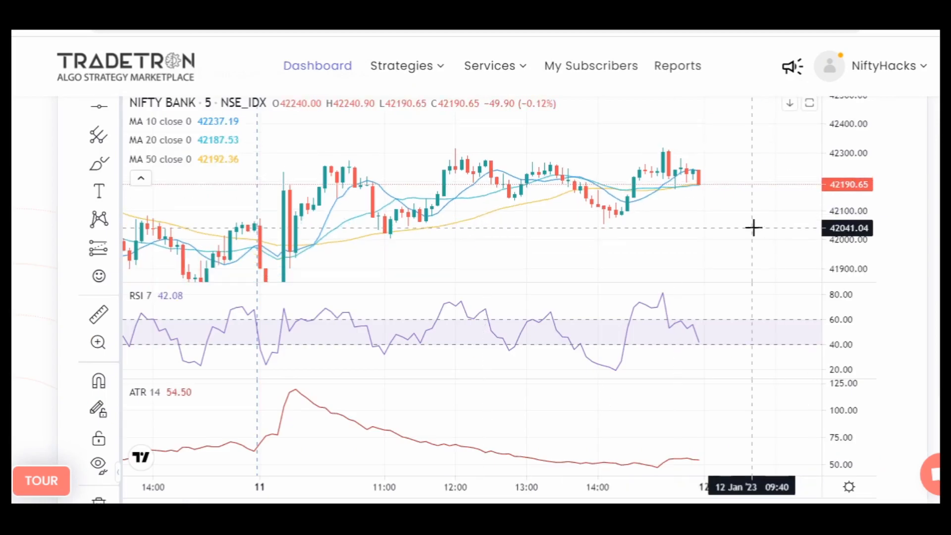
{"action": "left_click_drag", "start_coordinate": [753, 225], "coordinate": [679, 233]}
{"action": "left_click_drag", "start_coordinate": [834, 140], "coordinate": [834, 215]}
{"action": "scroll", "coordinate": [645, 223], "scroll_direction": "down", "scroll_amount": 5}
{"action": "left_click_drag", "start_coordinate": [712, 217], "coordinate": [611, 227]}
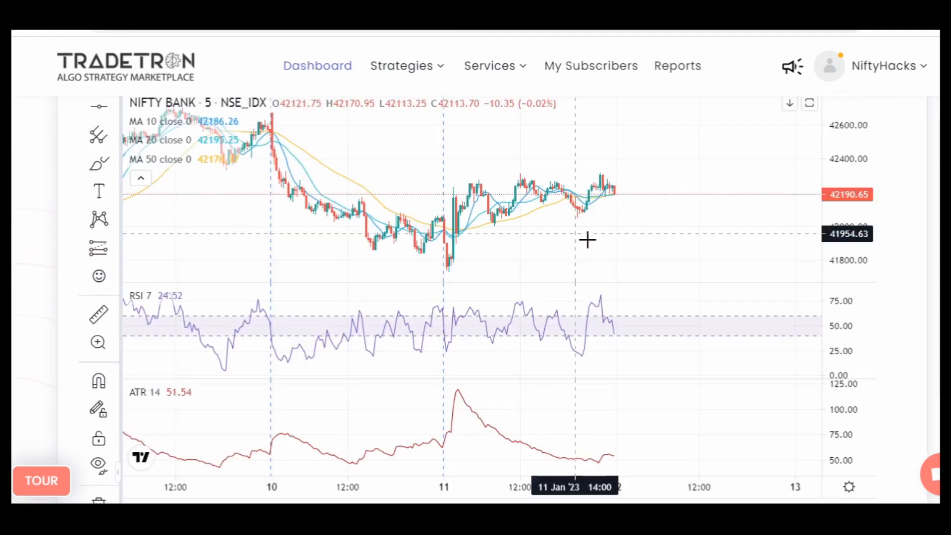
{"action": "scroll", "coordinate": [584, 238], "scroll_direction": "up", "scroll_amount": 5}
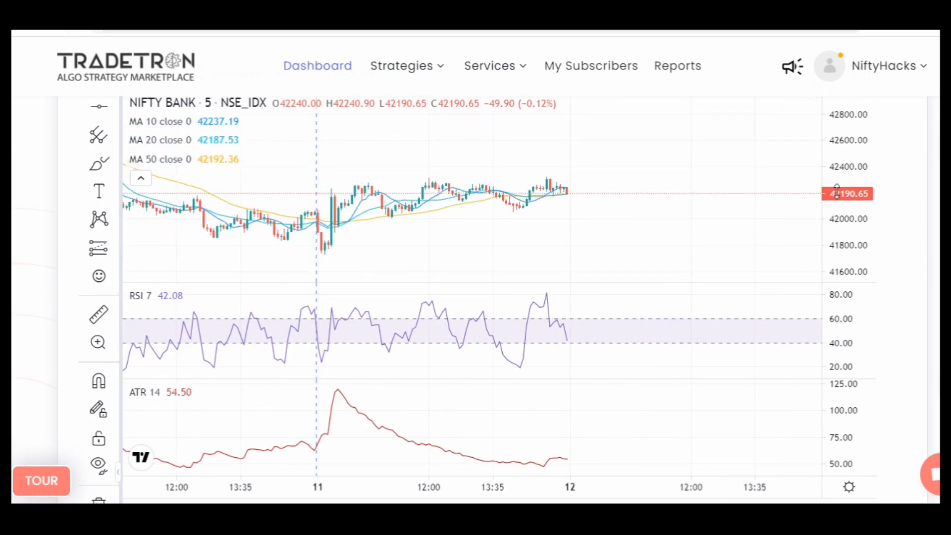
{"action": "scroll", "coordinate": [779, 219], "scroll_direction": "down", "scroll_amount": 3}
{"action": "left_click_drag", "start_coordinate": [837, 241], "coordinate": [837, 154]}
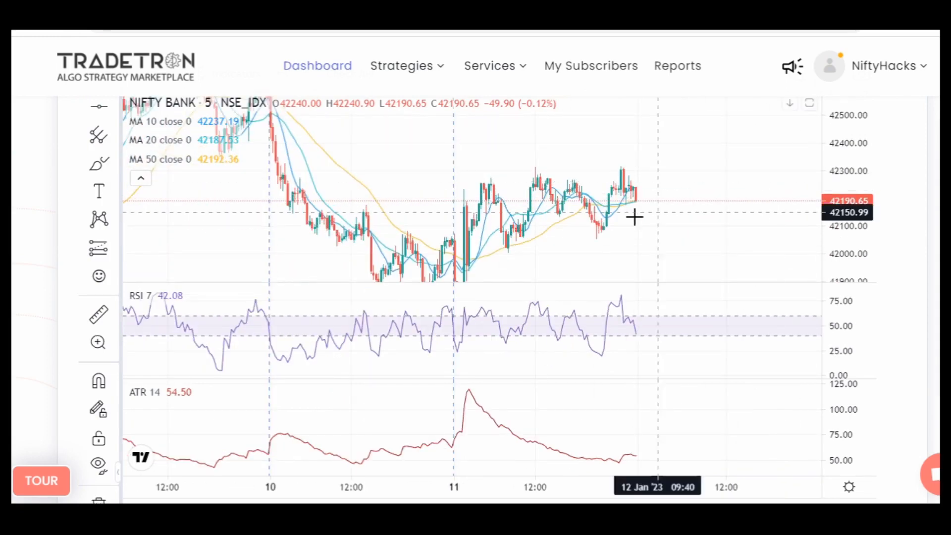
{"action": "scroll", "coordinate": [632, 216], "scroll_direction": "up", "scroll_amount": 3}
Step: Switch the Nifty Bank chart to the 30-minute timeframe and reset its price scale to fit the candles
{"action": "scroll", "coordinate": [14, 230], "scroll_direction": "up", "scroll_amount": 2}
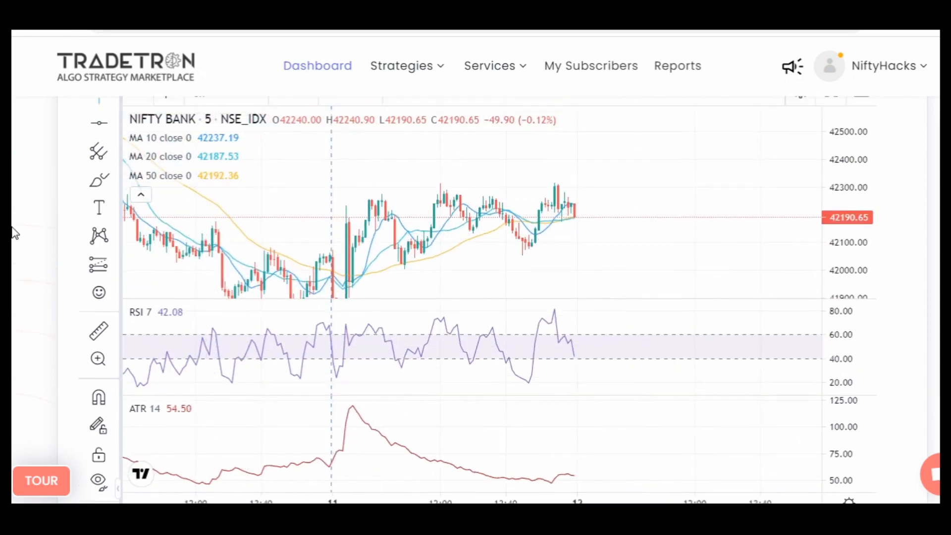
{"action": "left_click", "coordinate": [137, 145]}
{"action": "left_click", "coordinate": [158, 354]}
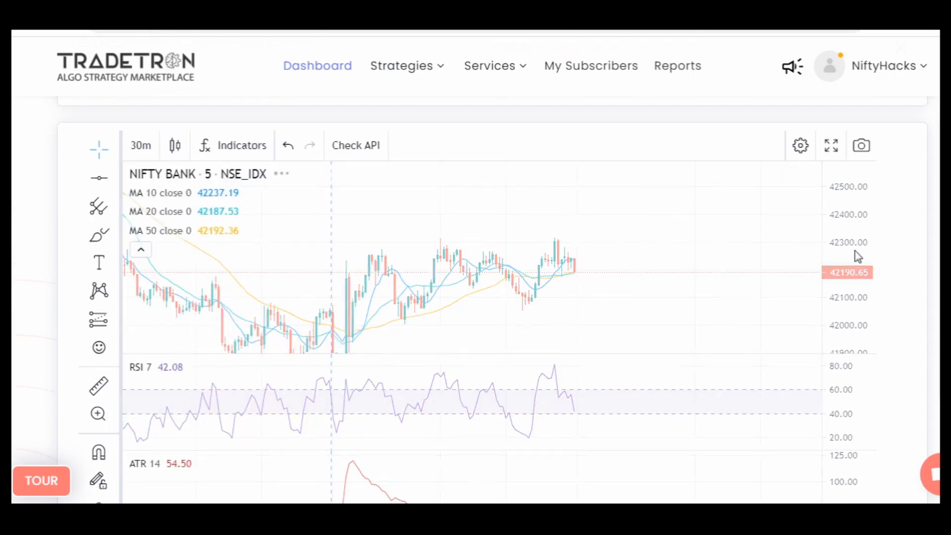
{"action": "double_click", "coordinate": [844, 206]}
Step: Examine the 9 to 11 January sessions on the 30-minute chart together with their RSI and ATR
{"action": "scroll", "coordinate": [716, 273], "scroll_direction": "up", "scroll_amount": 6}
{"action": "left_click_drag", "start_coordinate": [505, 278], "coordinate": [718, 285]}
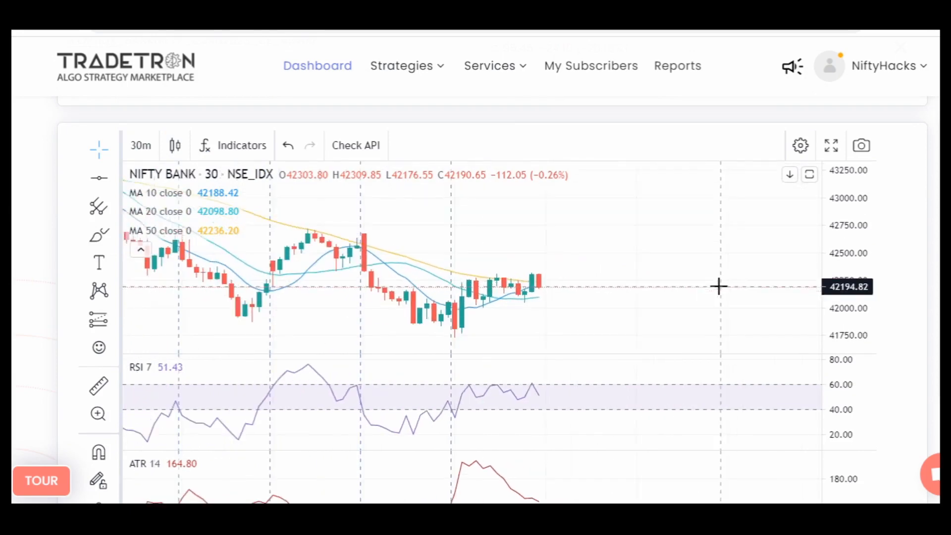
{"action": "scroll", "coordinate": [716, 285], "scroll_direction": "up", "scroll_amount": 3}
{"action": "left_click_drag", "start_coordinate": [645, 305], "coordinate": [758, 302]}
{"action": "scroll", "coordinate": [751, 302], "scroll_direction": "up", "scroll_amount": 3}
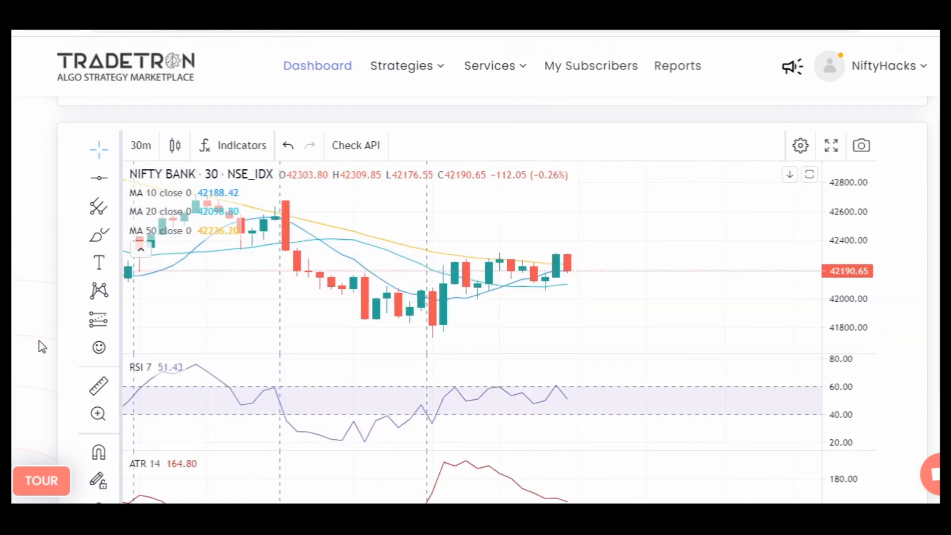
{"action": "scroll", "coordinate": [13, 346], "scroll_direction": "down", "scroll_amount": 2}
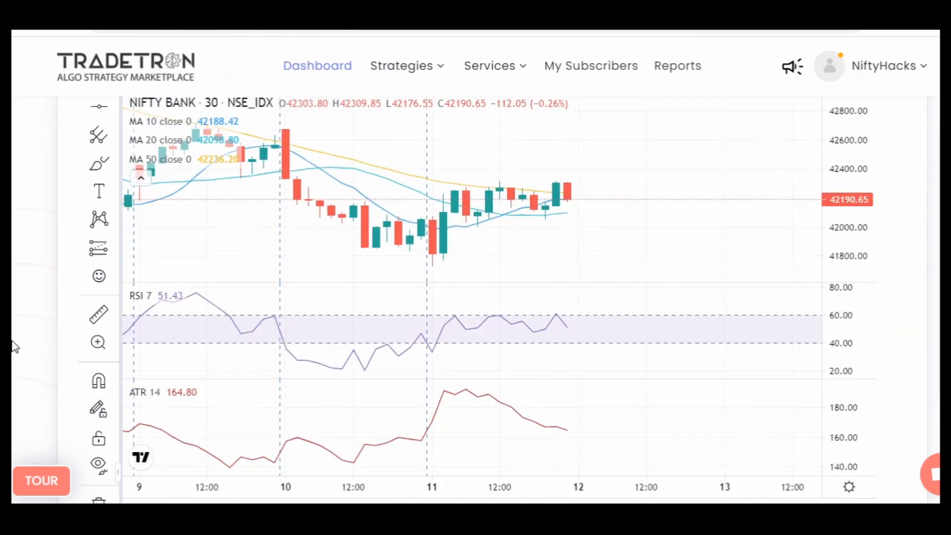